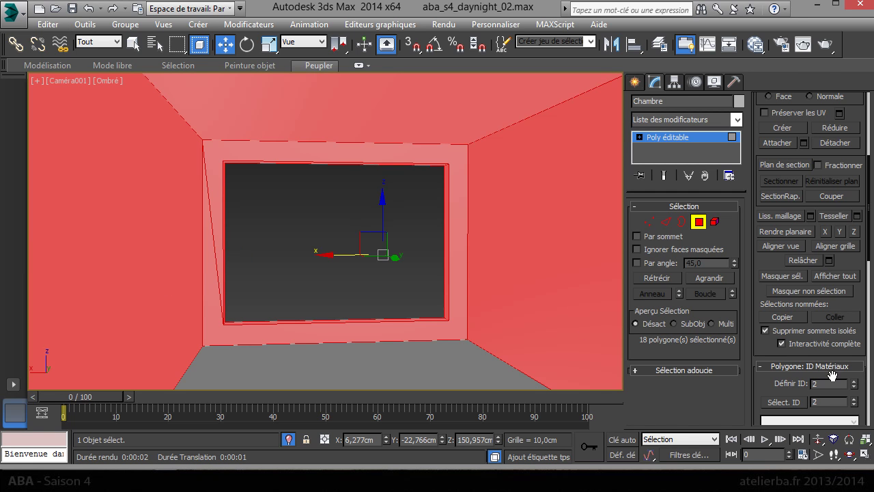
Step: Leave polygon editing on the Chambre object, open the Slate material editor and fit its window beside the viewport
{"action": "left_click", "coordinate": [680, 139]}
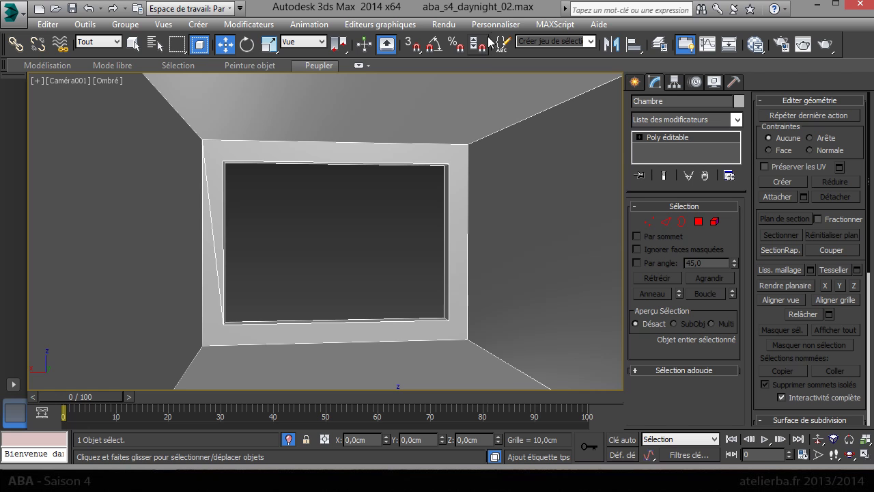
{"action": "left_click", "coordinate": [443, 25]}
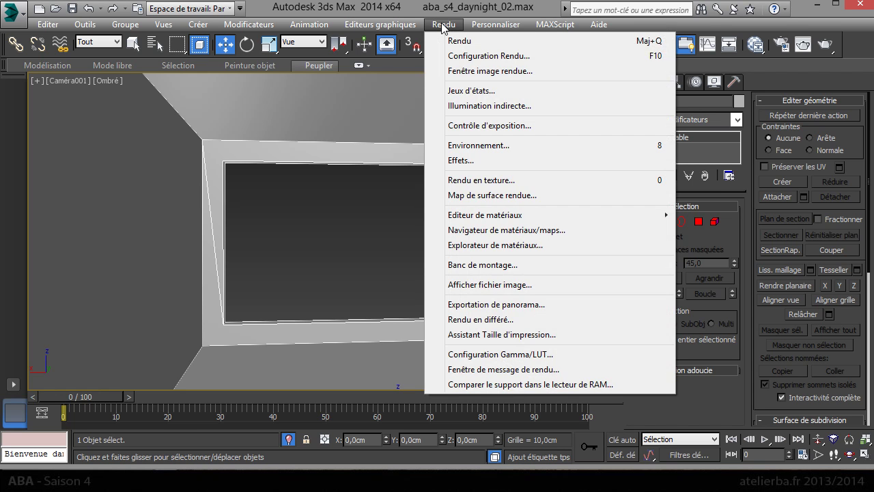
{"action": "left_click", "coordinate": [793, 30]}
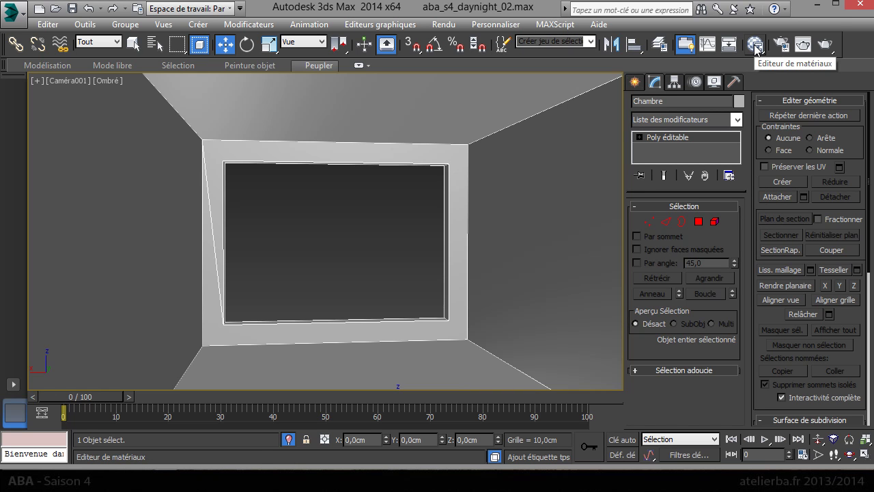
{"action": "left_click", "coordinate": [755, 46]}
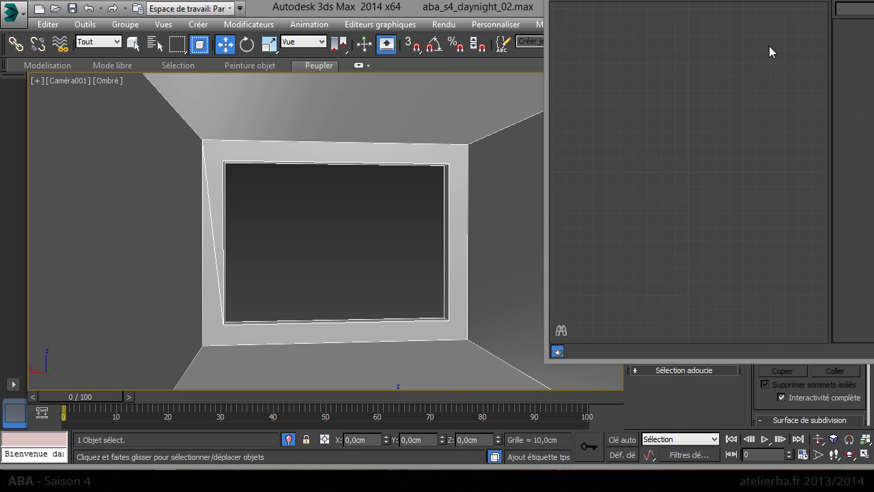
{"action": "left_click_drag", "start_coordinate": [803, 0], "coordinate": [610, 9]}
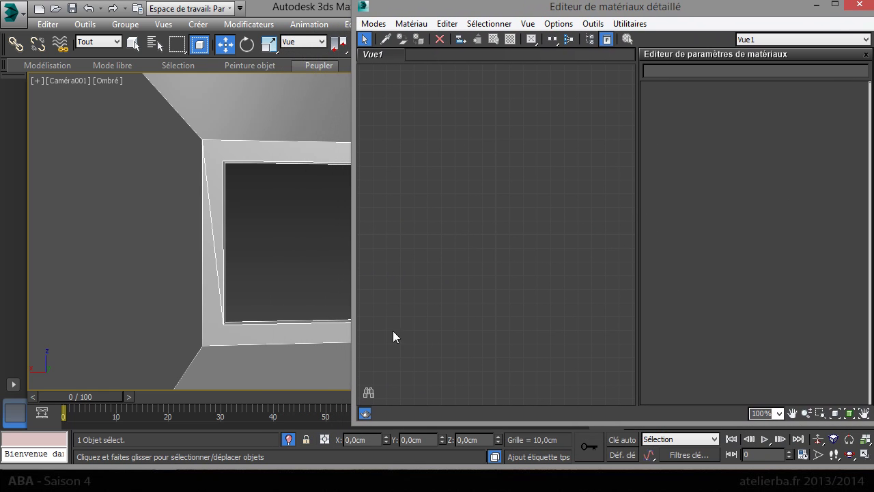
{"action": "left_click_drag", "start_coordinate": [356, 422], "coordinate": [400, 466]}
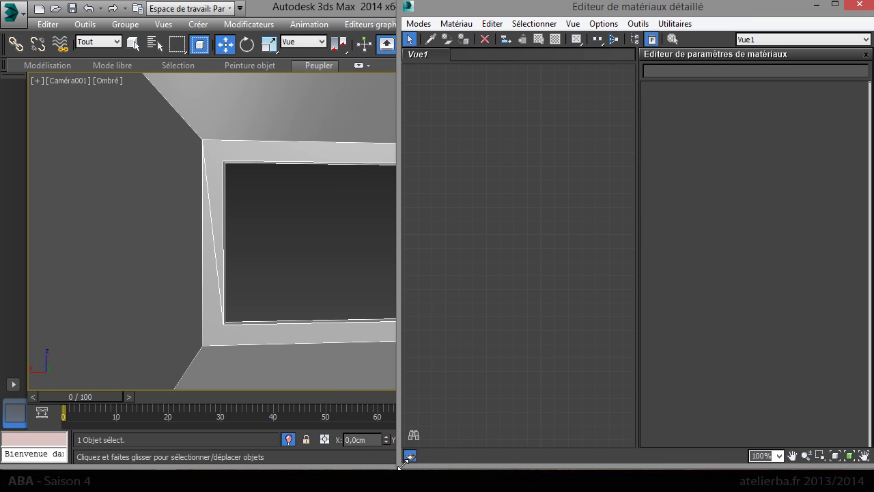
Step: Create a standard Multi/sous-objet material node in the material editor view and position it
{"action": "right_click", "coordinate": [480, 219]}
{"action": "mouse_move", "coordinate": [512, 254]}
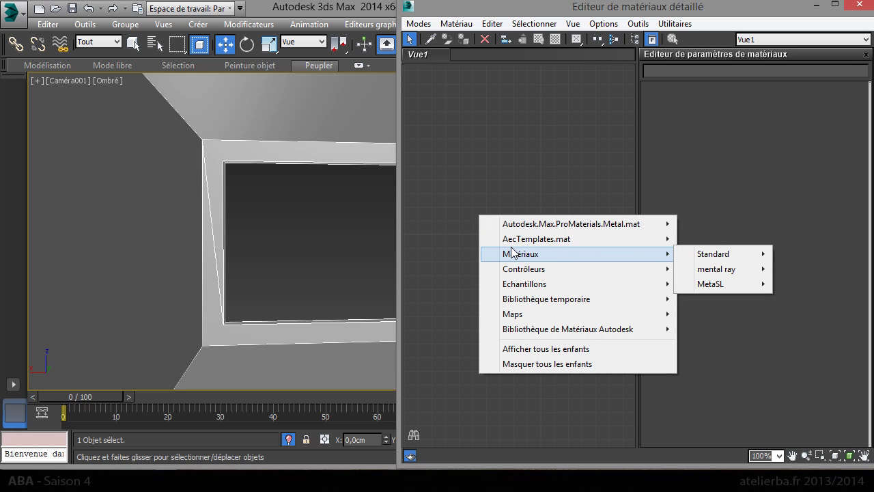
{"action": "mouse_move", "coordinate": [730, 260]}
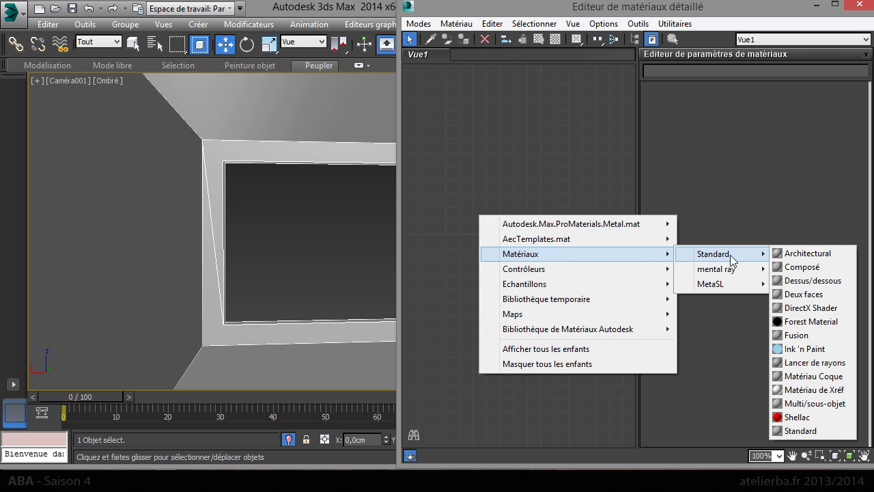
{"action": "left_click", "coordinate": [814, 403]}
{"action": "left_click_drag", "start_coordinate": [465, 219], "coordinate": [520, 151]}
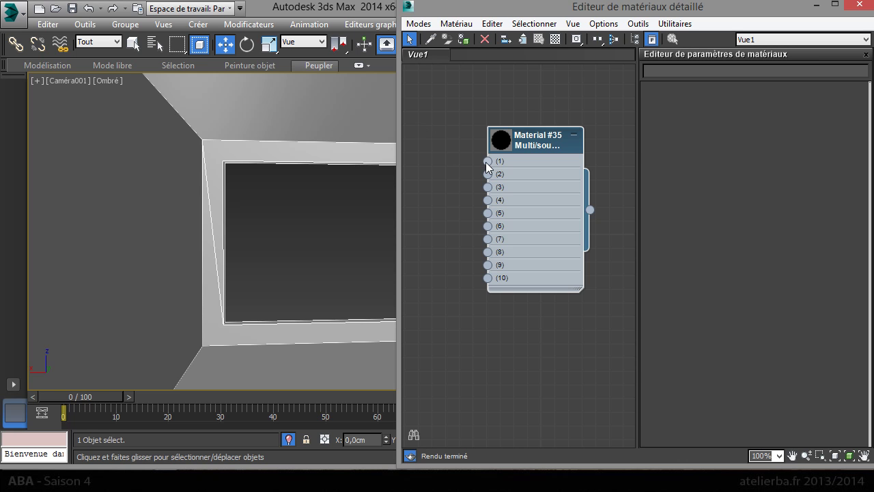
Step: Connect a new mental ray Arch & Design material to slot 1 of the Multi/sous-objet material and collapse its node
{"action": "left_click_drag", "start_coordinate": [488, 162], "coordinate": [450, 130]}
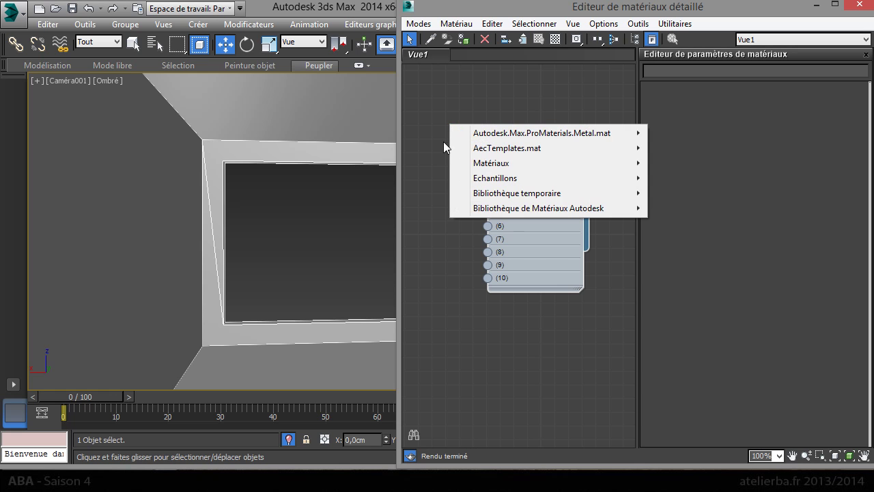
{"action": "mouse_move", "coordinate": [498, 164]}
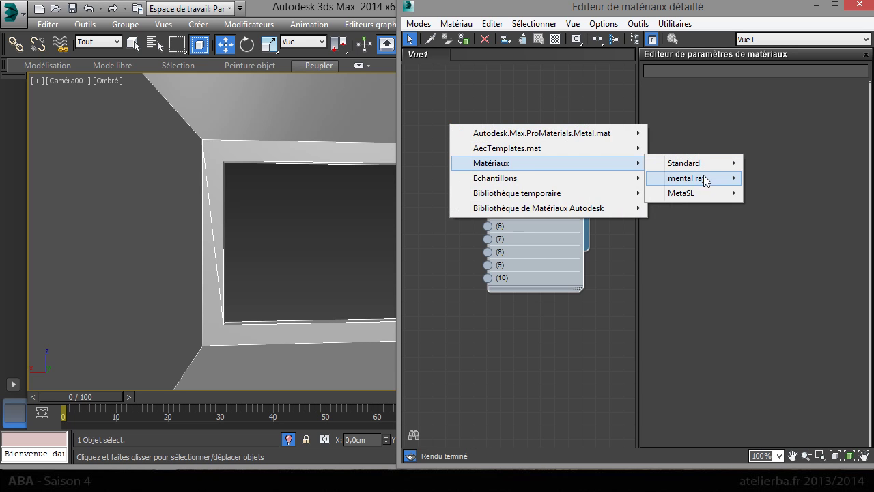
{"action": "mouse_move", "coordinate": [706, 179]}
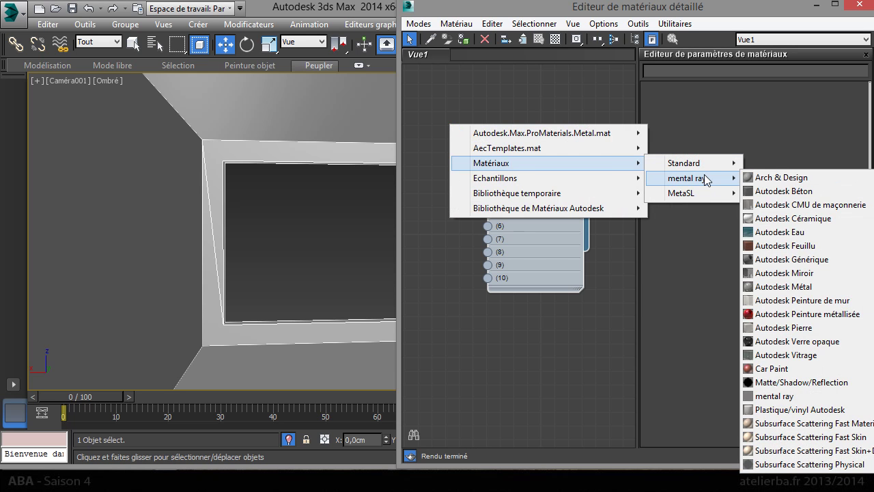
{"action": "left_click", "coordinate": [792, 177]}
{"action": "left_click_drag", "start_coordinate": [560, 140], "coordinate": [612, 208]}
{"action": "left_click_drag", "start_coordinate": [458, 138], "coordinate": [468, 111]}
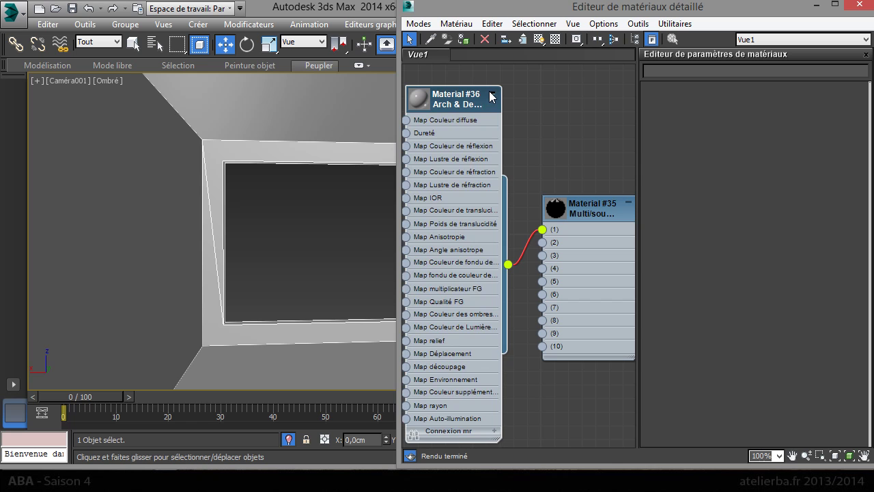
{"action": "left_click", "coordinate": [492, 96]}
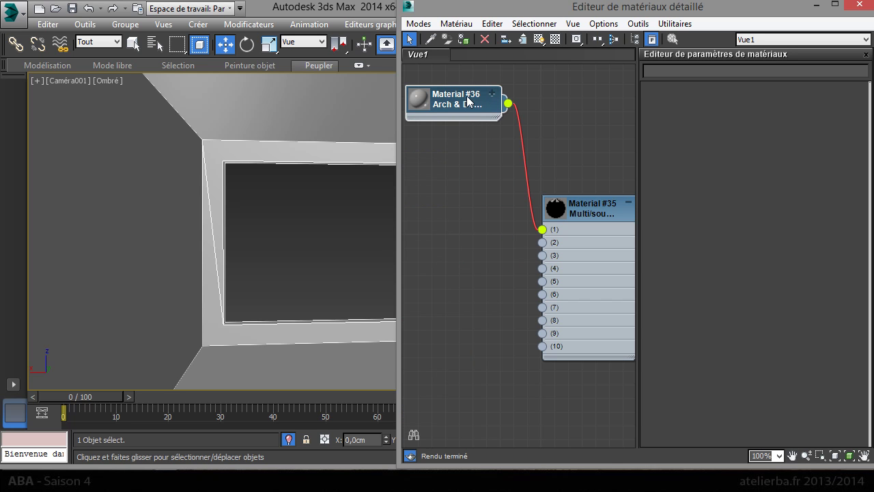
Step: Duplicate the Arch & Design material, connect the copy to slot 2 of the Multi/sous-objet material and align the nodes
{"action": "left_click_drag", "start_coordinate": [465, 104], "coordinate": [542, 242], "text": "shift"}
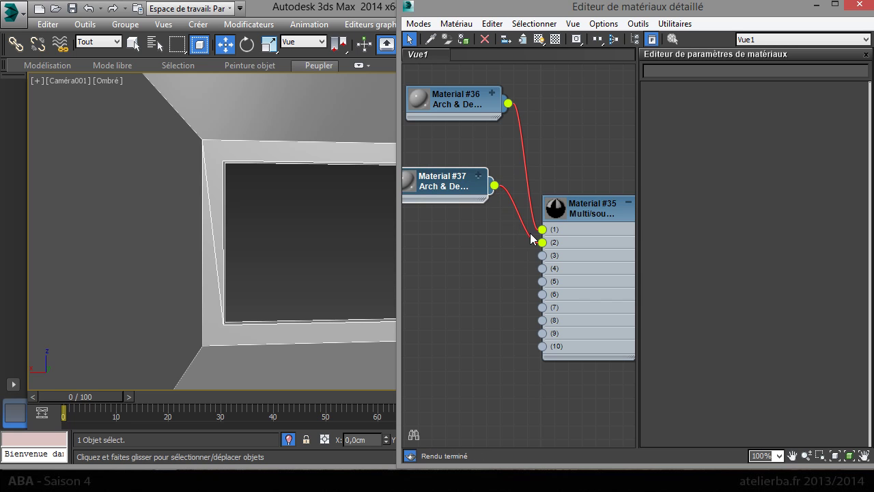
{"action": "left_click_drag", "start_coordinate": [583, 215], "coordinate": [584, 161]}
{"action": "left_click_drag", "start_coordinate": [456, 192], "coordinate": [471, 222]}
{"action": "left_click_drag", "start_coordinate": [469, 107], "coordinate": [469, 134]}
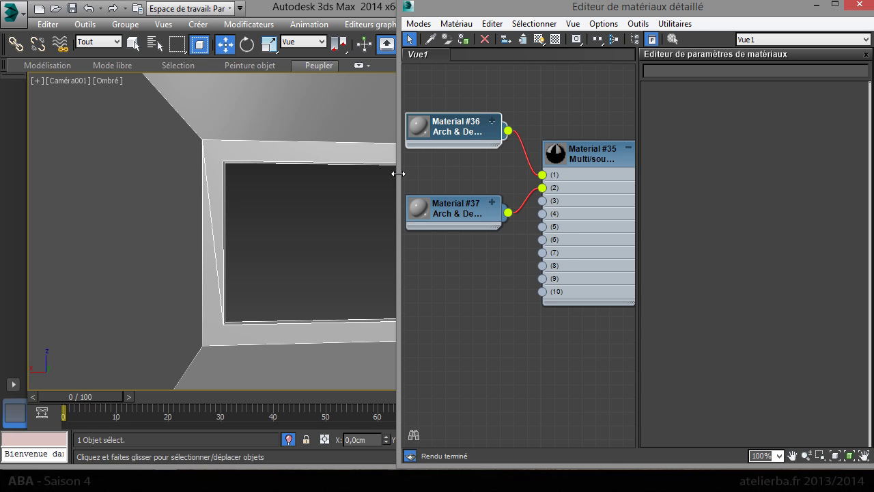
Step: Widen the material editor, assign the Multi/sous-objet material to the room and open its parameters
{"action": "left_click_drag", "start_coordinate": [398, 173], "coordinate": [310, 175]}
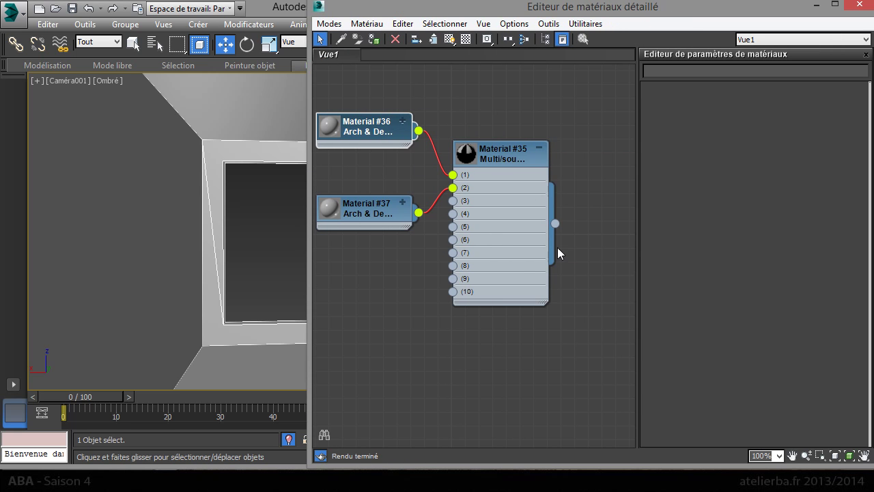
{"action": "left_click_drag", "start_coordinate": [555, 223], "coordinate": [151, 227]}
{"action": "double_click", "coordinate": [511, 157]}
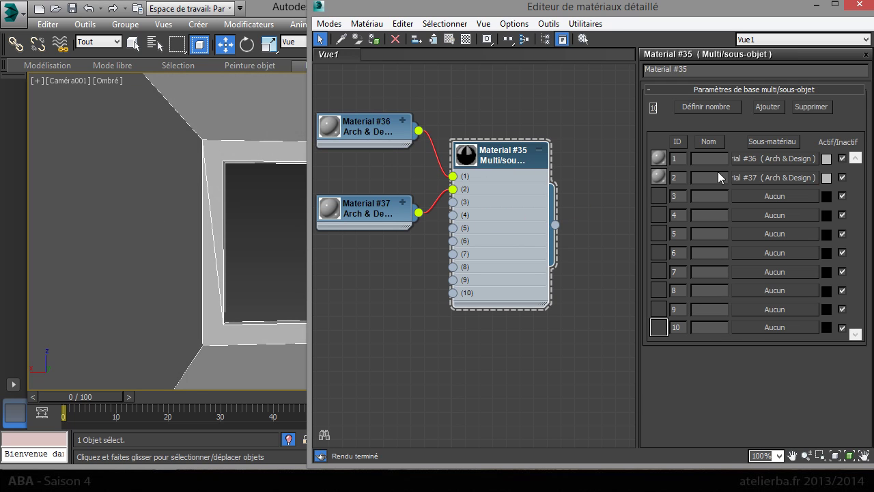
Step: Set the colour of sub-material 2 to dark grey with RGB 20, 20, 20 and enter the names Murs and Sol
{"action": "left_click", "coordinate": [828, 177]}
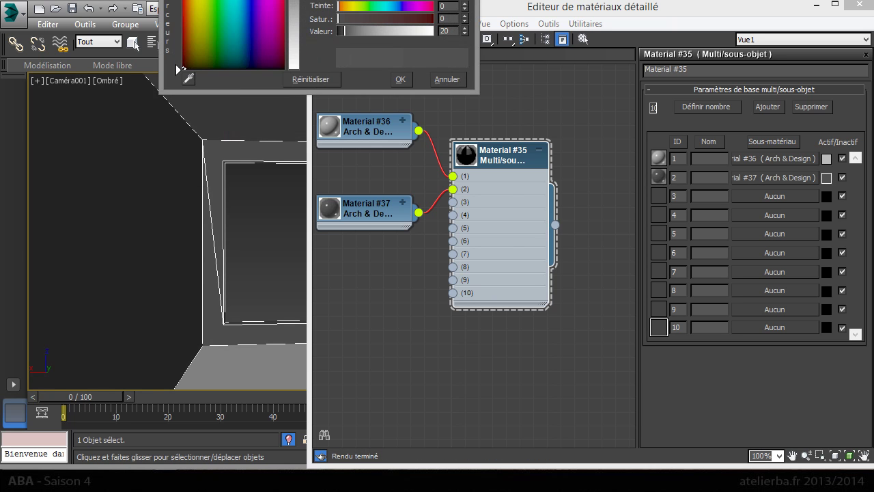
{"action": "left_click_drag", "start_coordinate": [393, 0], "coordinate": [526, 114]}
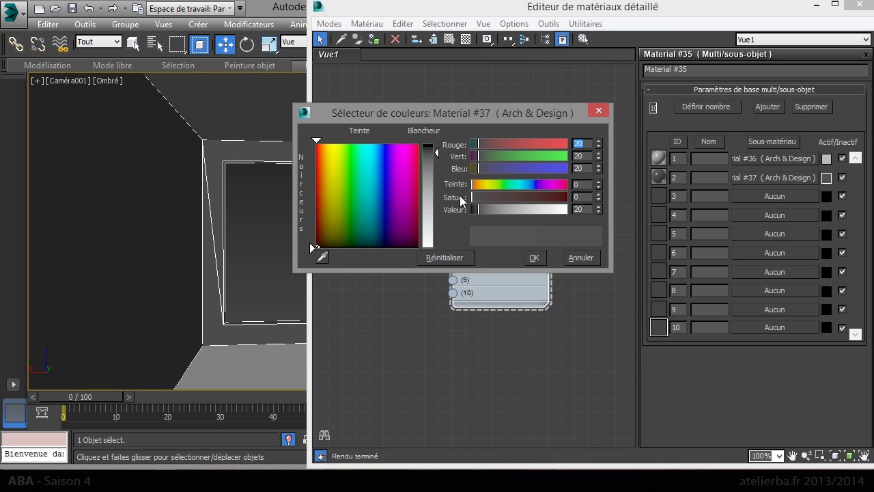
{"action": "left_click", "coordinate": [539, 258]}
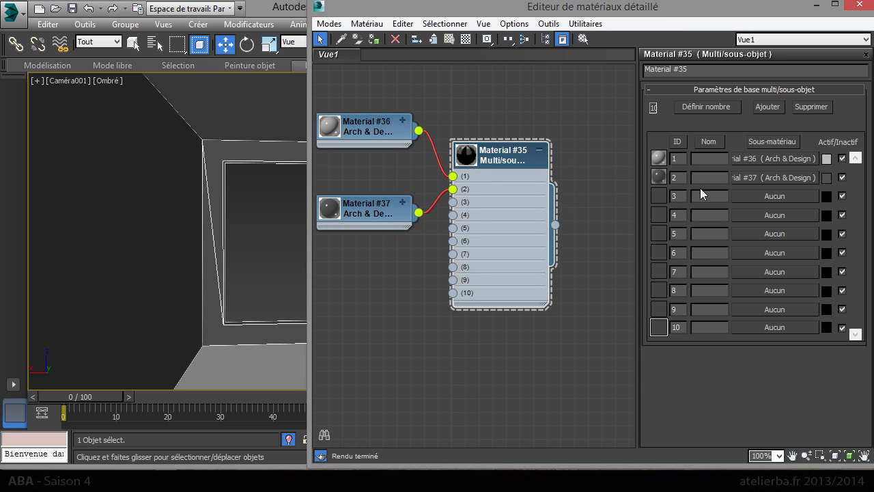
{"action": "type", "text": "MursSol"}
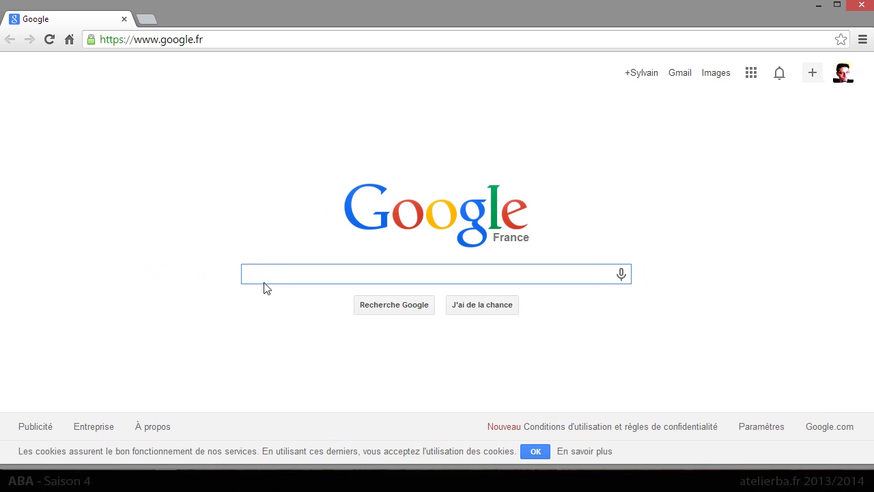
Step: Switch to the web browser and search Google for "texturize"
{"action": "type", "text": "tex"}
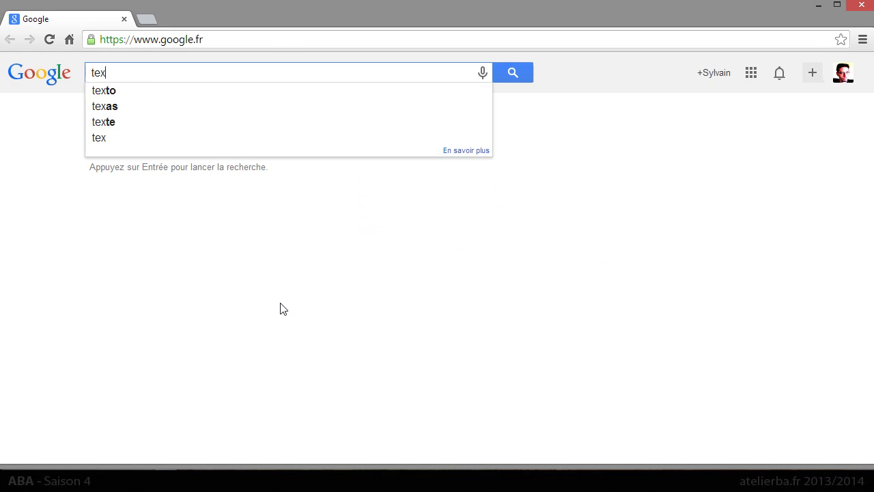
{"action": "type", "text": "tur"}
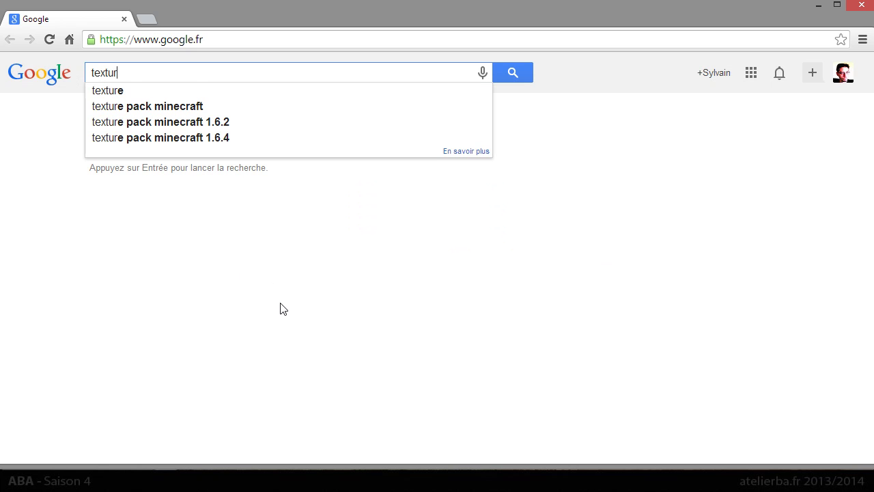
{"action": "type", "text": "ize"}
{"action": "key", "text": "Return"}
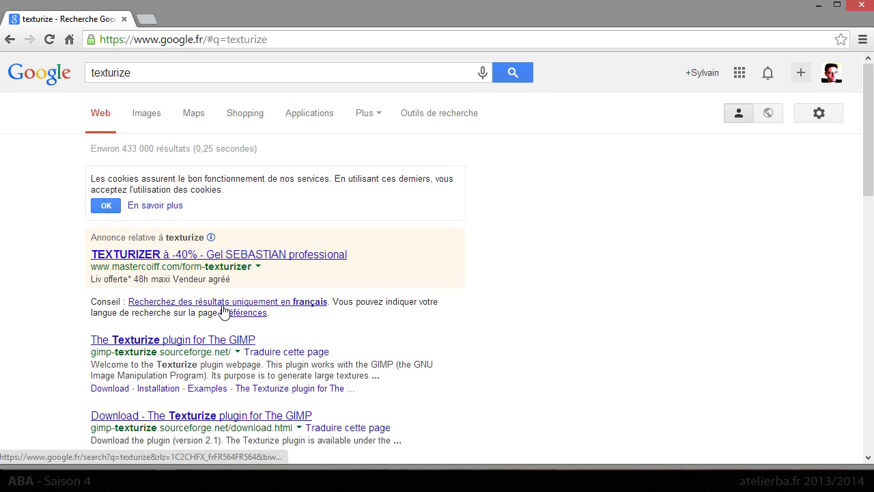
Step: Correct the search term to "texturise" and run the search again
{"action": "left_click", "coordinate": [126, 73]}
{"action": "key", "text": "BackSpace"}
{"action": "key", "text": "BackSpace"}
{"action": "type", "text": "ise"}
{"action": "key", "text": "Return"}
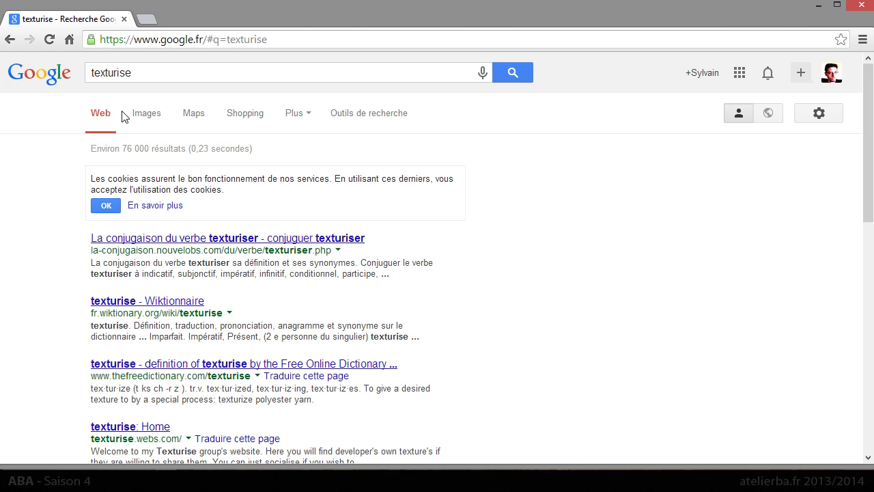
Step: Open the bookmarked texturise site in a new browser tab and browse its texture gallery
{"action": "left_click", "coordinate": [146, 21]}
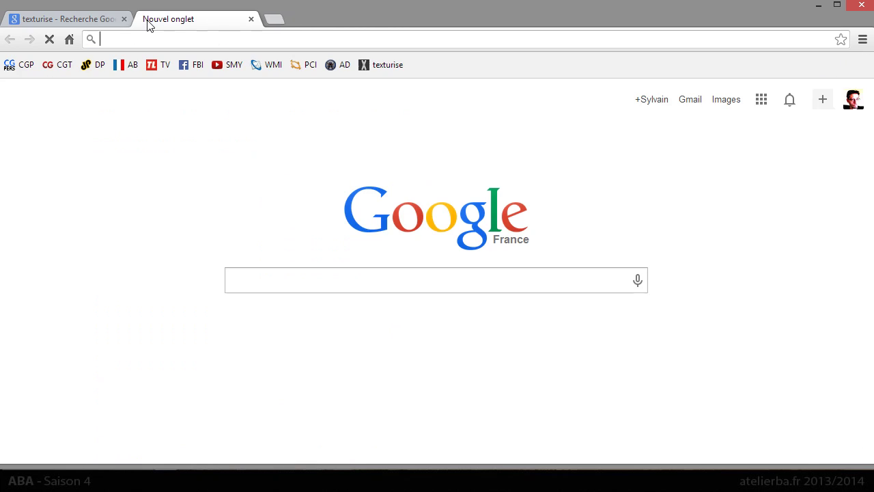
{"action": "left_click", "coordinate": [391, 67]}
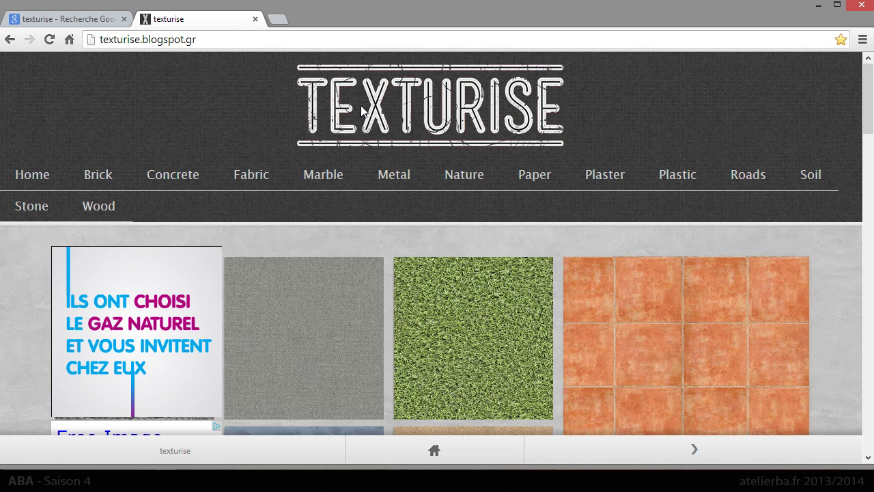
{"action": "mouse_move", "coordinate": [444, 168]}
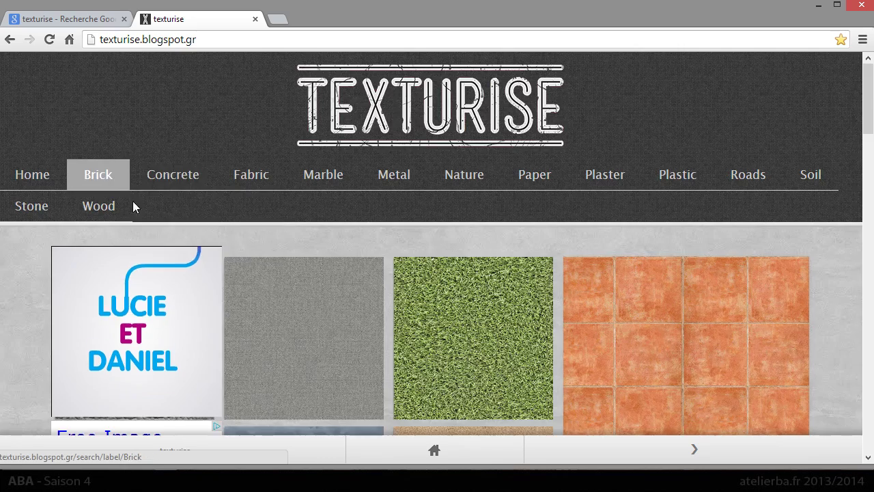
{"action": "scroll", "coordinate": [194, 221], "scroll_direction": "down", "scroll_amount": 12}
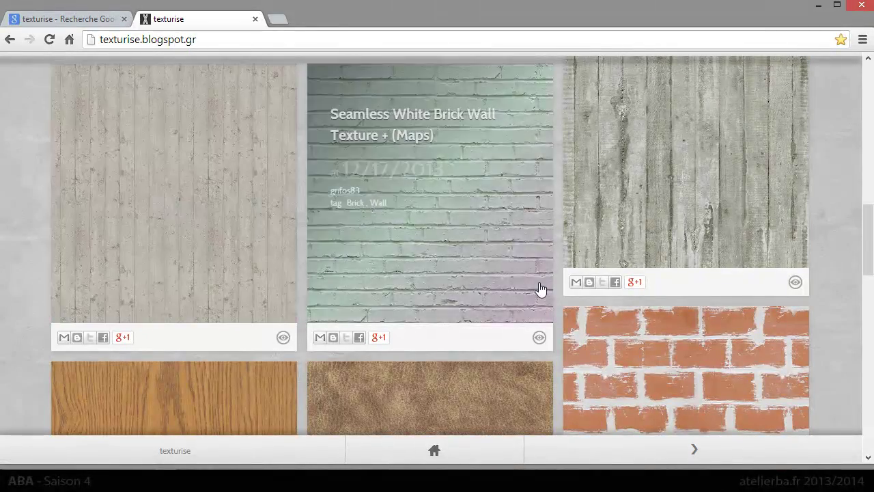
Step: Open the Seamless Concrete Boards Shuttering Texture page and examine its texture image and maps
{"action": "left_click", "coordinate": [130, 189]}
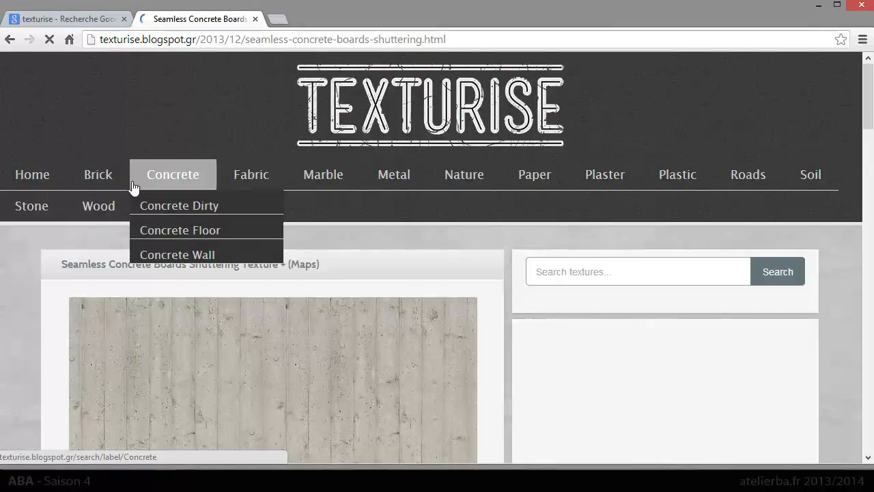
{"action": "scroll", "coordinate": [383, 196], "scroll_direction": "down", "scroll_amount": 5}
{"action": "scroll", "coordinate": [384, 198], "scroll_direction": "up", "scroll_amount": 5}
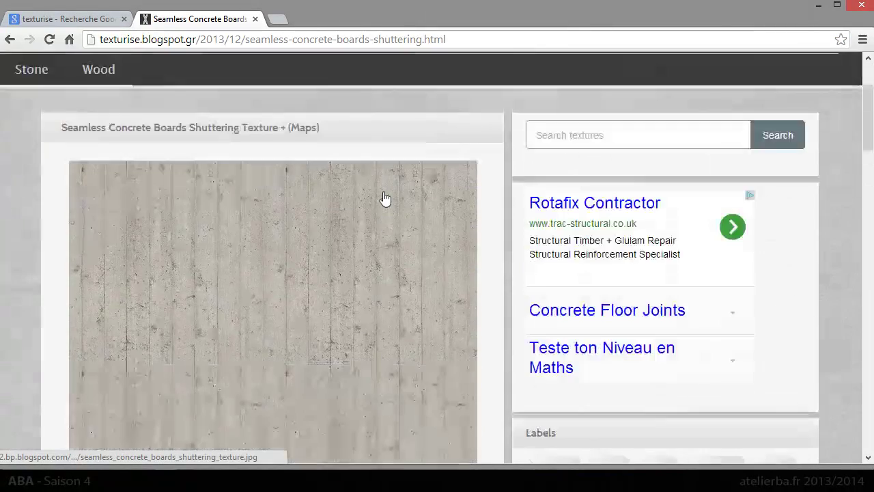
{"action": "scroll", "coordinate": [384, 200], "scroll_direction": "down", "scroll_amount": 2}
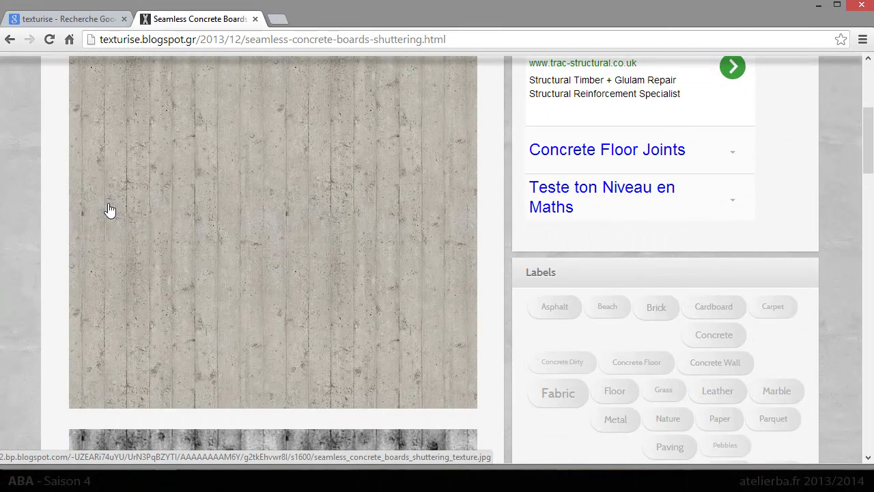
{"action": "scroll", "coordinate": [328, 218], "scroll_direction": "up", "scroll_amount": 2}
{"action": "scroll", "coordinate": [250, 174], "scroll_direction": "up", "scroll_amount": 2}
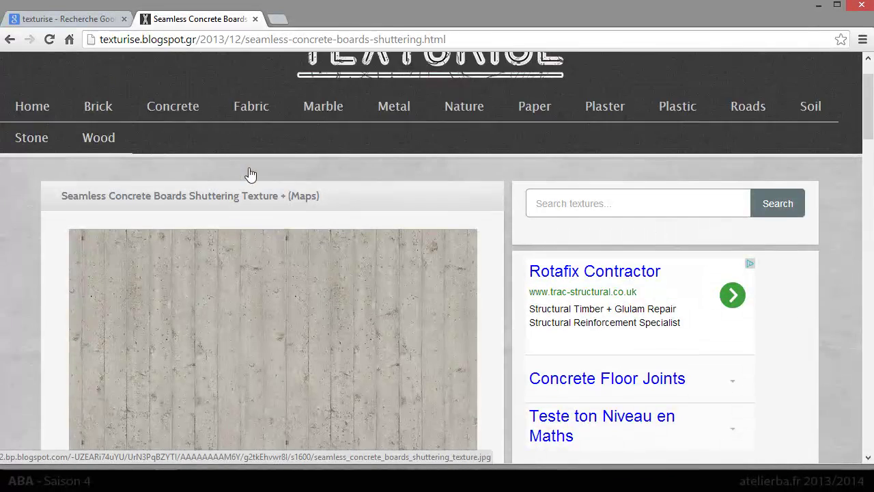
Step: Open the Parquet subcategory of the Wood textures and browse its gallery
{"action": "left_click", "coordinate": [106, 214]}
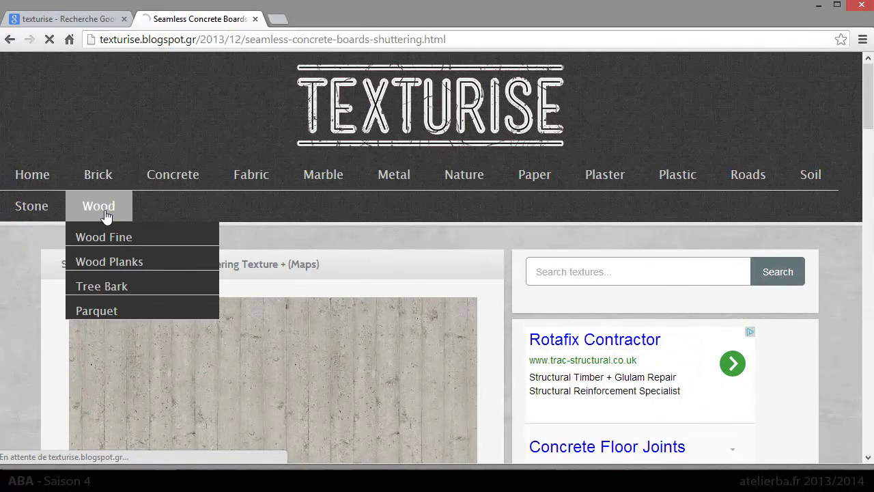
{"action": "left_click", "coordinate": [109, 310]}
{"action": "mouse_move", "coordinate": [246, 196]}
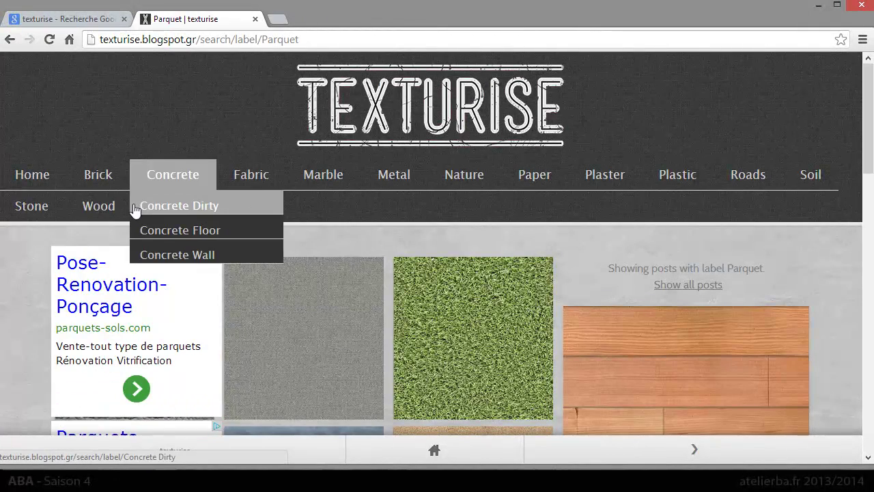
{"action": "mouse_move", "coordinate": [75, 204]}
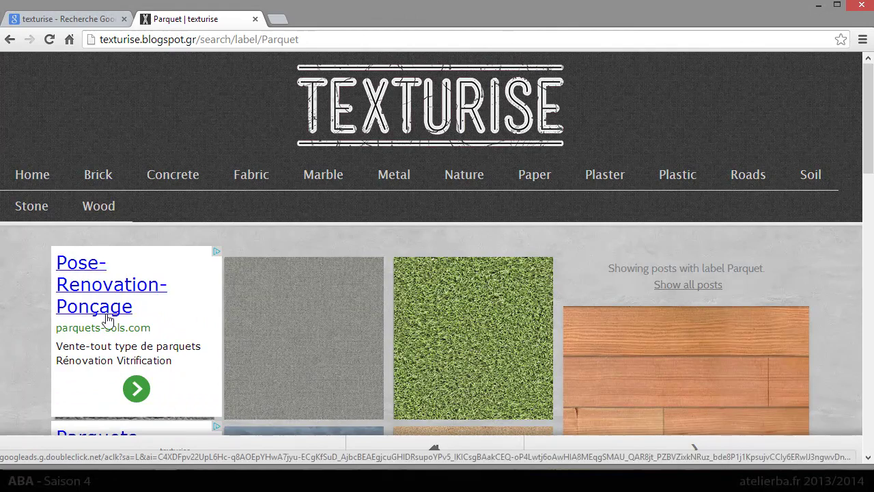
{"action": "scroll", "coordinate": [301, 266], "scroll_direction": "down", "scroll_amount": 6}
{"action": "scroll", "coordinate": [341, 225], "scroll_direction": "down", "scroll_amount": 3}
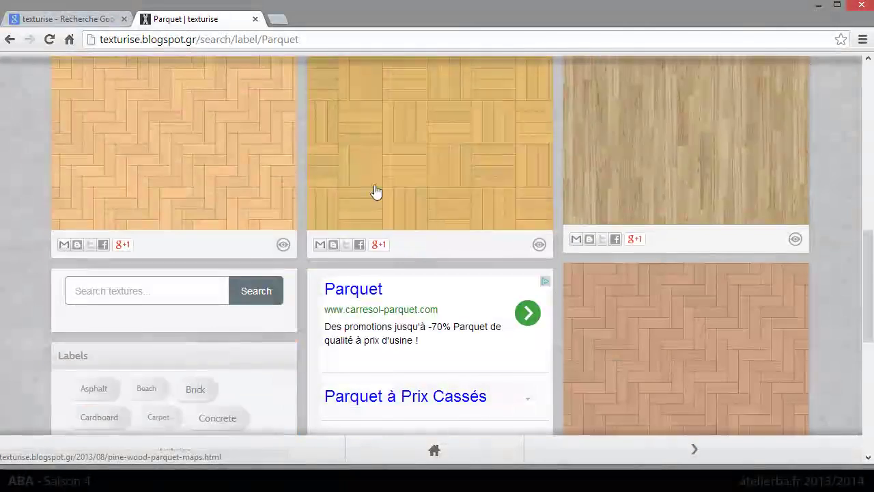
Step: Open the Rovere Wood Parquet texture page and enlarge its diffuse image
{"action": "left_click", "coordinate": [692, 179]}
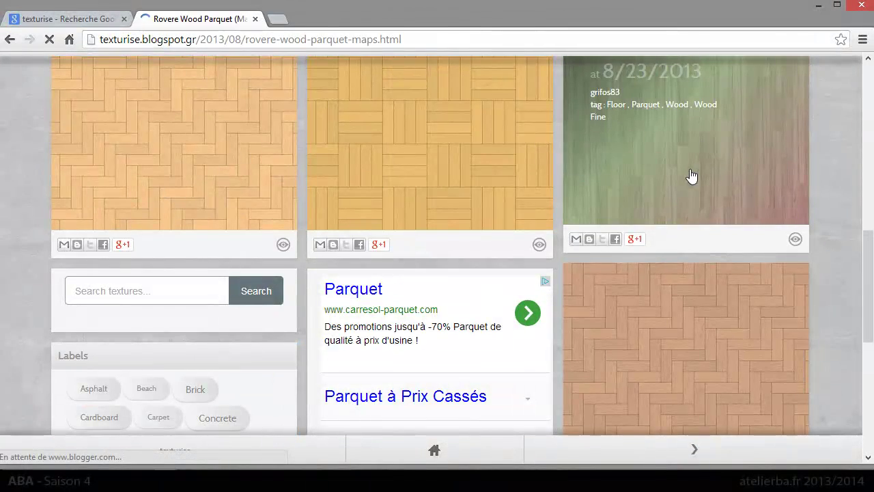
{"action": "scroll", "coordinate": [237, 268], "scroll_direction": "down", "scroll_amount": 3}
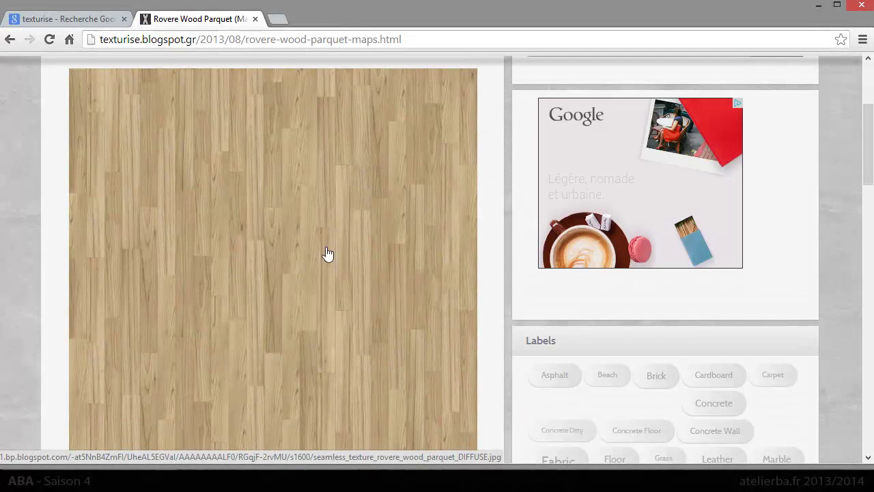
{"action": "left_click", "coordinate": [255, 248]}
Step: Save the diffuse image as "seamless_texture_rovere_wood_parquet_DIFFUSE (2).jpg" in the Documents/3dsMax/scenes/aba_s4_daynight folder
{"action": "right_click", "coordinate": [407, 189]}
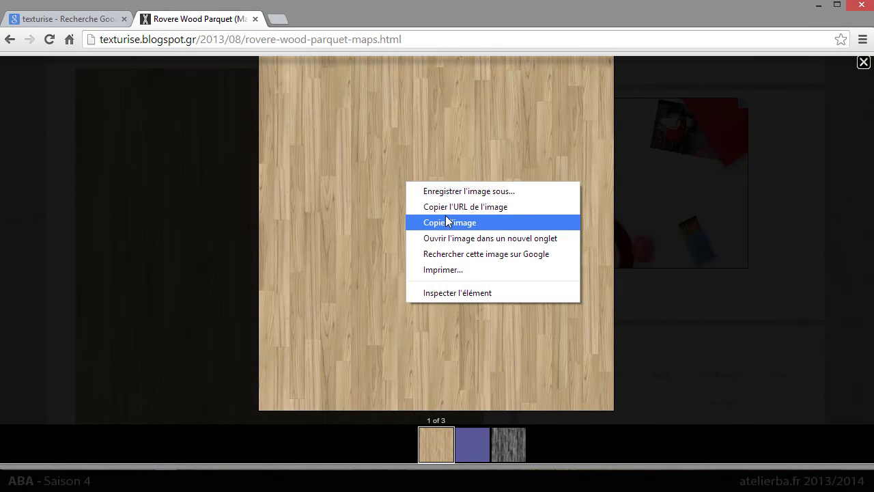
{"action": "left_click", "coordinate": [463, 192]}
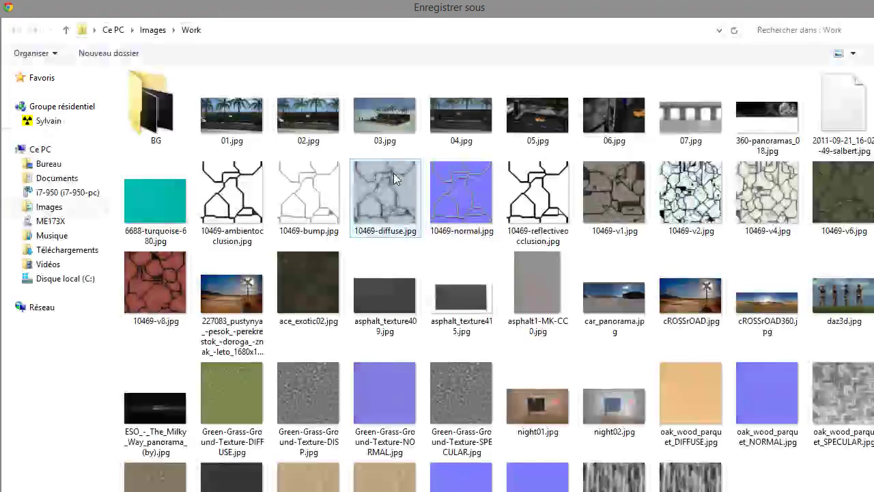
{"action": "left_click", "coordinate": [54, 181]}
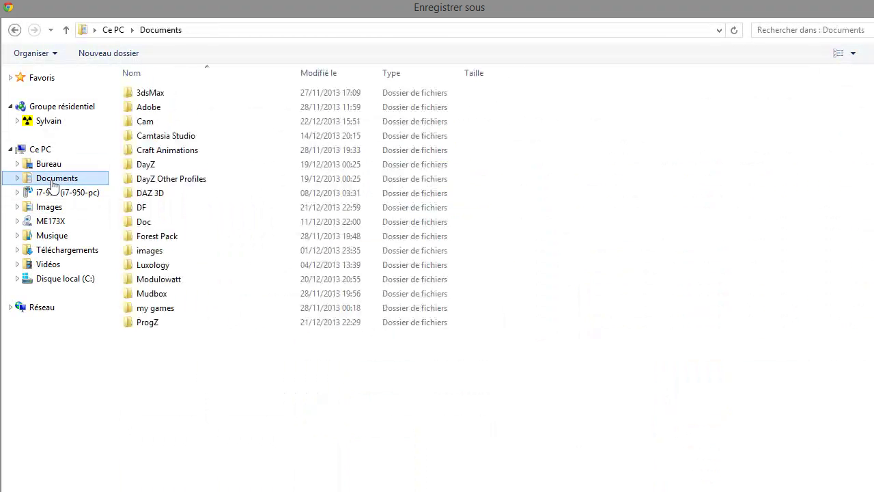
{"action": "left_click", "coordinate": [156, 96]}
{"action": "double_click", "coordinate": [158, 95]}
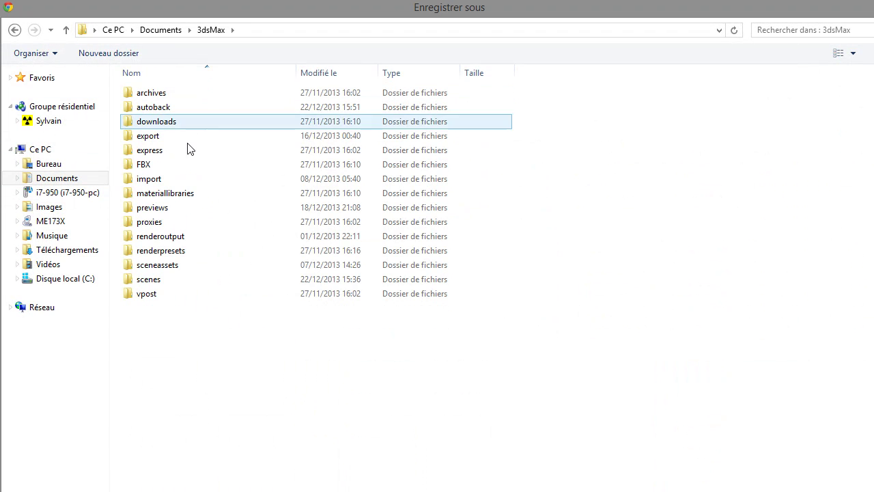
{"action": "double_click", "coordinate": [165, 281]}
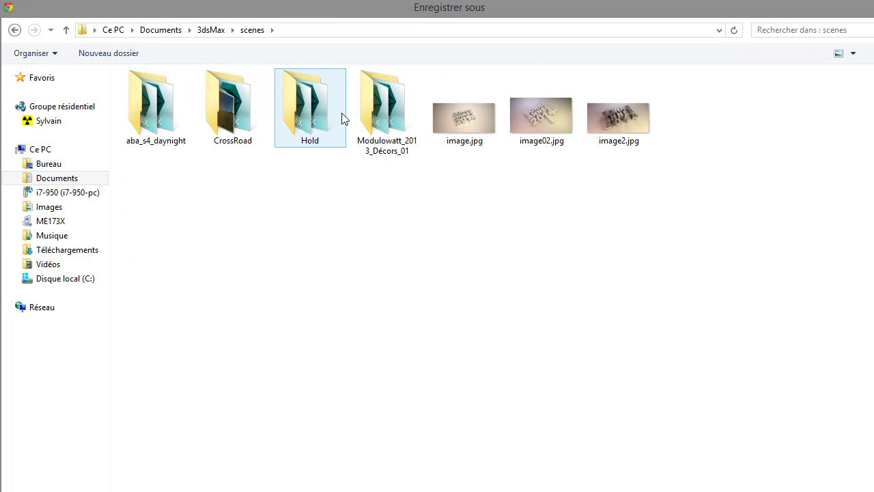
{"action": "left_click", "coordinate": [45, 164]}
{"action": "left_click", "coordinate": [58, 178]}
{"action": "double_click", "coordinate": [163, 93]}
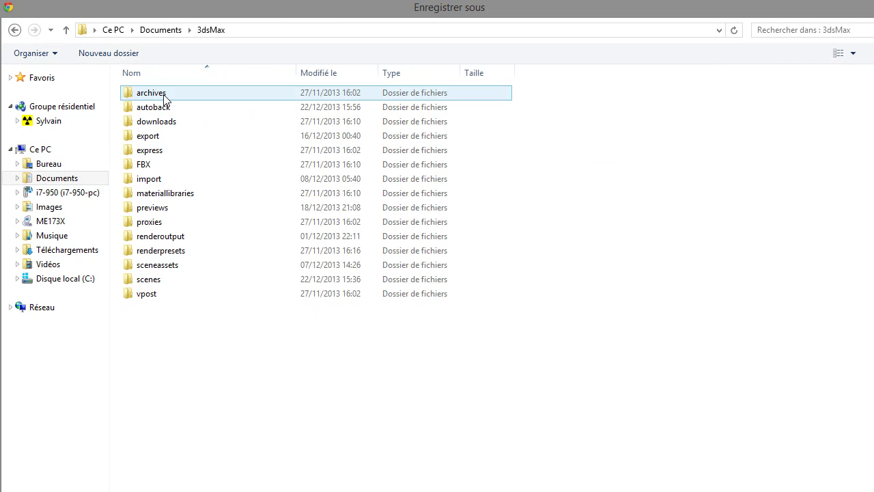
{"action": "double_click", "coordinate": [148, 280]}
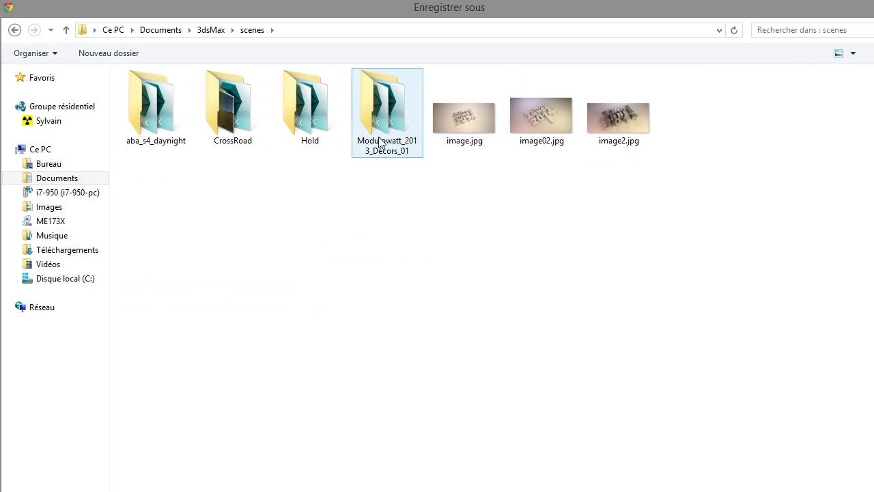
{"action": "double_click", "coordinate": [159, 122]}
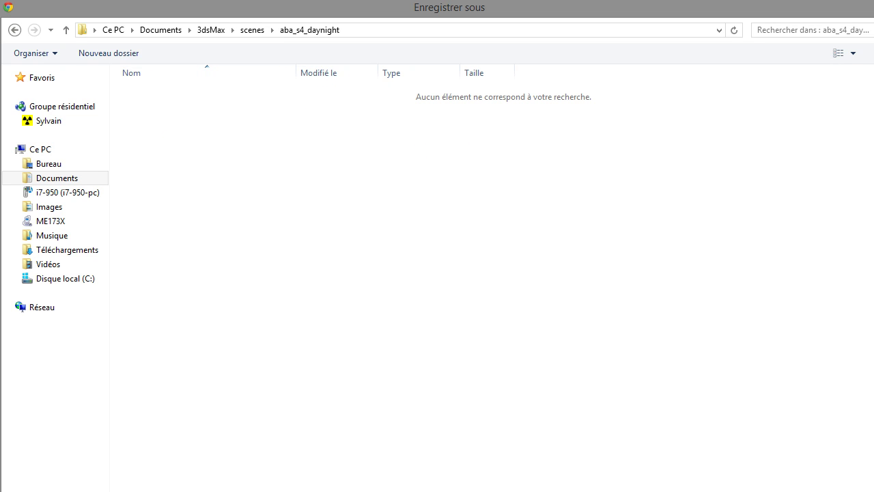
{"action": "left_click_drag", "start_coordinate": [614, 491], "coordinate": [623, 468]}
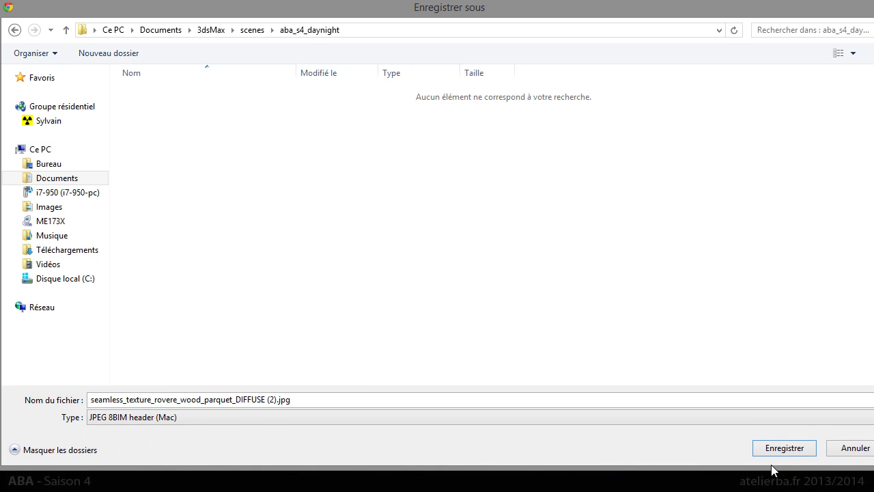
{"action": "left_click", "coordinate": [785, 448]}
Step: Display the parquet's normal map and save it as seamless_texture_rovere_wood_parquet_NORMAL.jpg in the aba_s4_daynight folder
{"action": "left_click", "coordinate": [481, 417]}
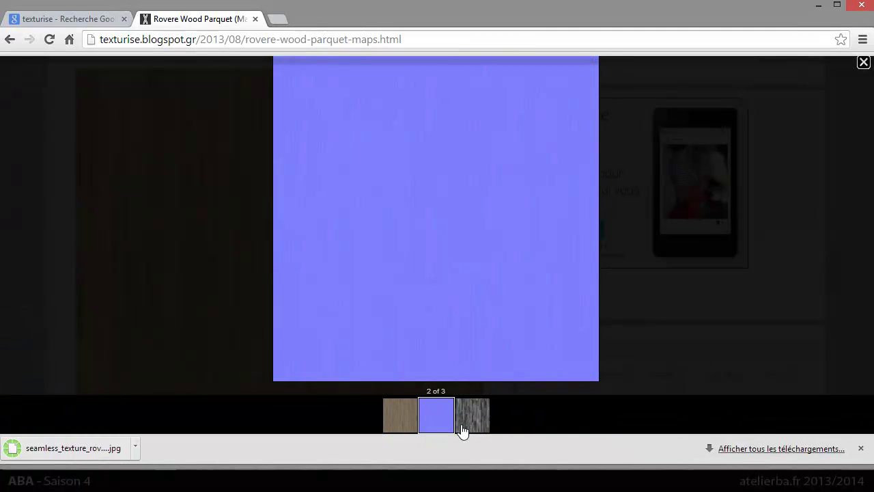
{"action": "right_click", "coordinate": [393, 222]}
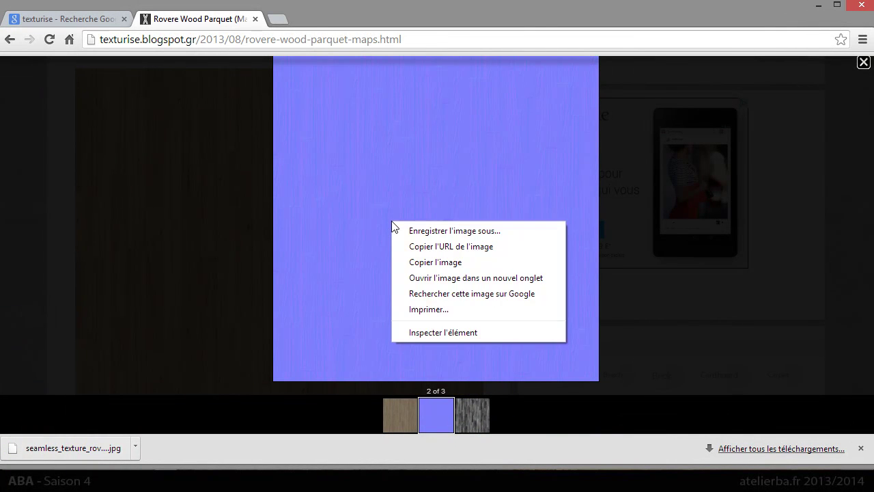
{"action": "left_click", "coordinate": [457, 230]}
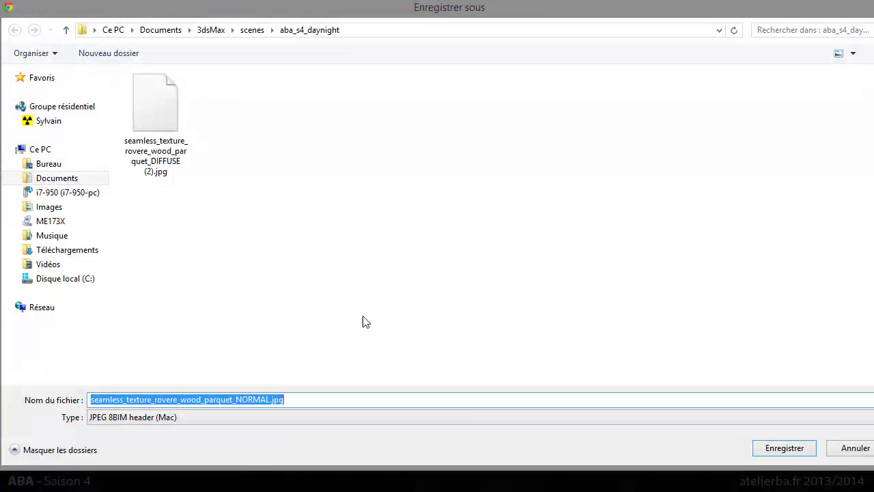
{"action": "left_click", "coordinate": [782, 448]}
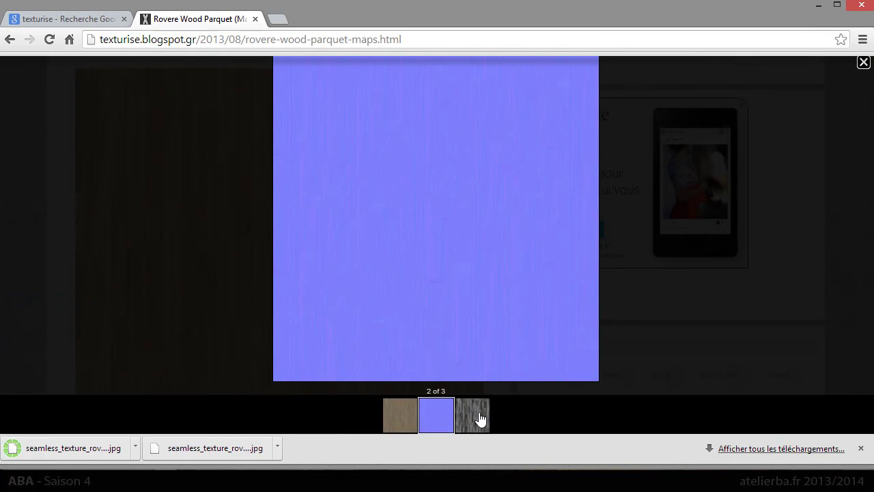
Step: Display the parquet's specular map and save it as seamless_texture_rovere_wood_parquet_SPECULAR.jpg in the aba_s4_daynight folder
{"action": "left_click", "coordinate": [478, 415]}
{"action": "right_click", "coordinate": [411, 215]}
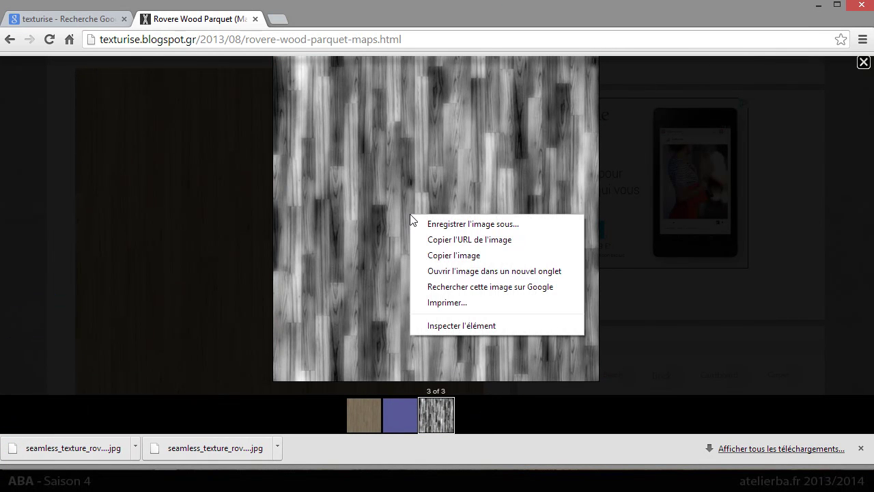
{"action": "left_click", "coordinate": [482, 228]}
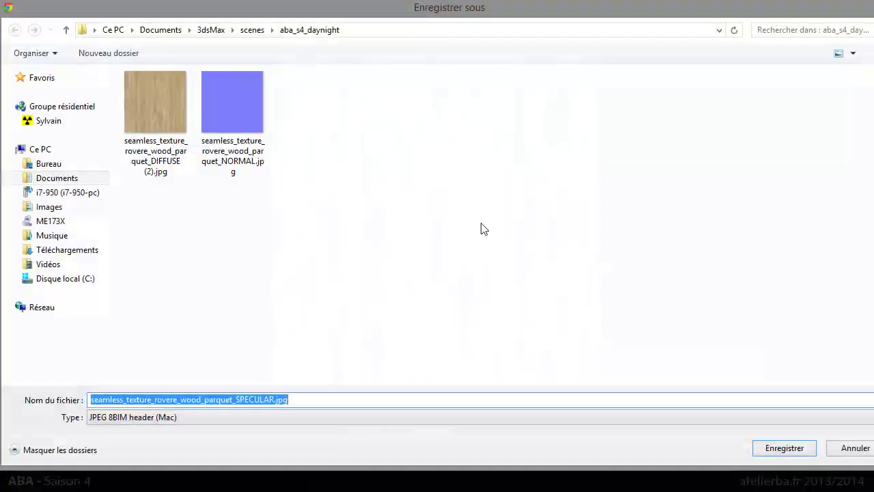
{"action": "left_click", "coordinate": [779, 447]}
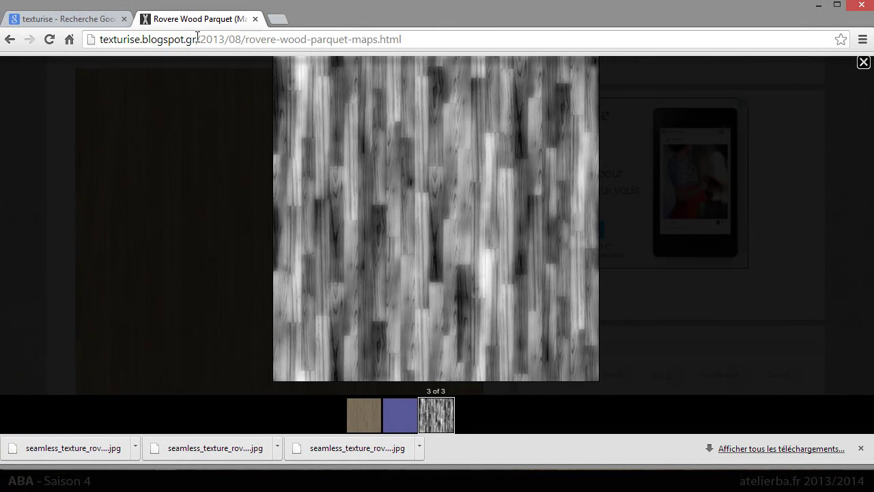
Step: Switch back to 3ds Max and delete the Arch & Design material connected to the Murs slot
{"action": "left_click", "coordinate": [864, 5]}
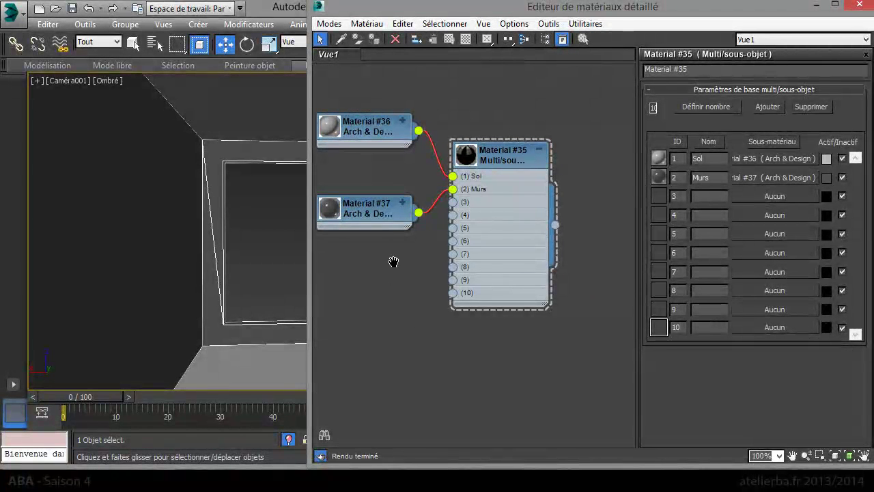
{"action": "middle_click_drag", "start_coordinate": [393, 261], "coordinate": [508, 305]}
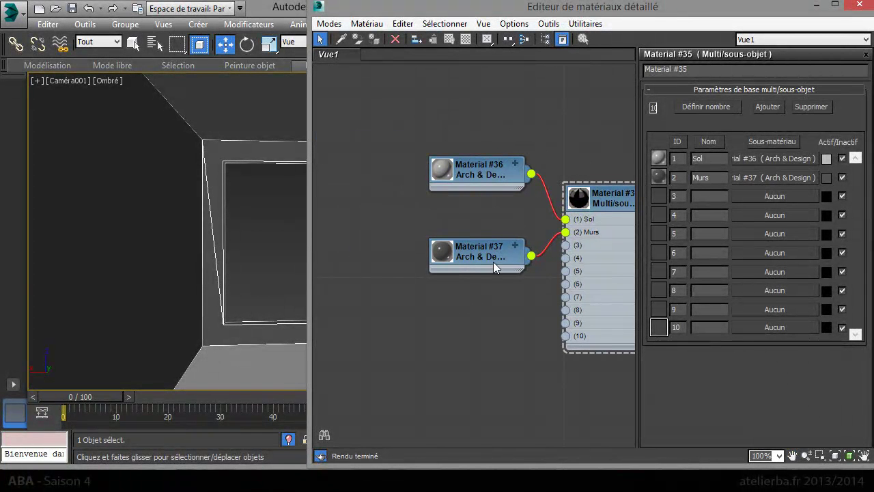
{"action": "left_click_drag", "start_coordinate": [493, 253], "coordinate": [438, 253]}
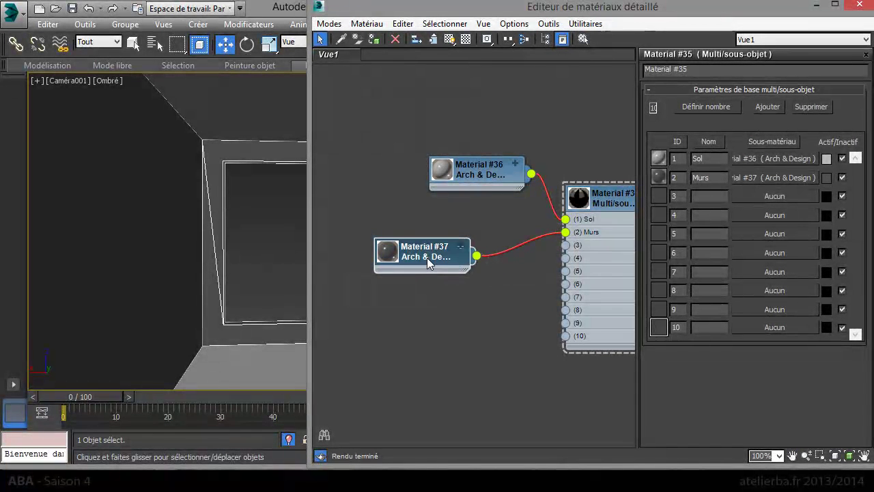
{"action": "key", "text": "Delete"}
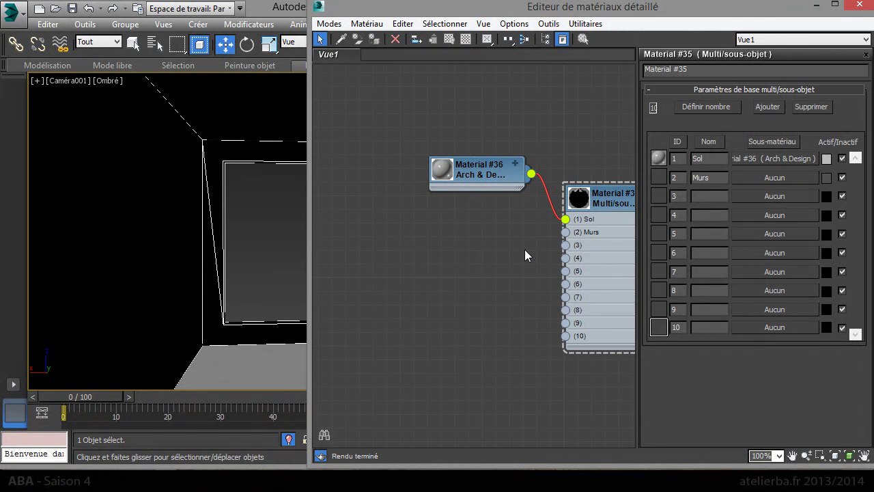
{"action": "left_click_drag", "start_coordinate": [568, 234], "coordinate": [472, 301]}
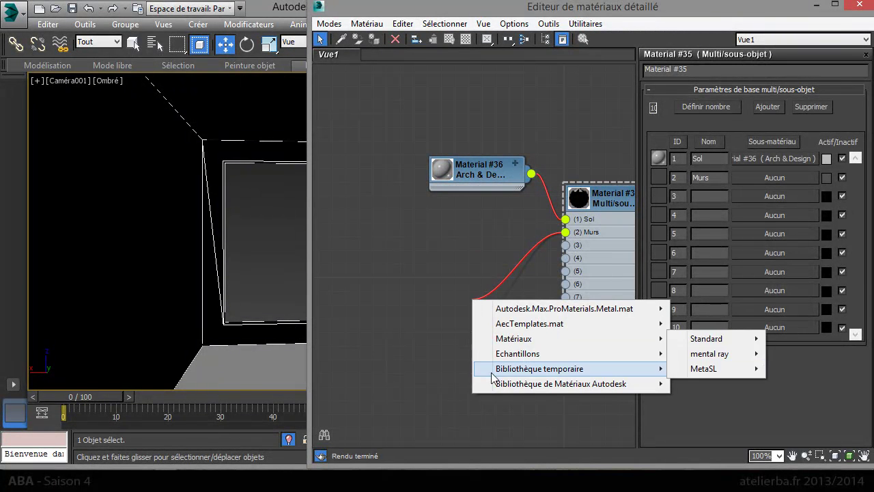
{"action": "mouse_move", "coordinate": [587, 386]}
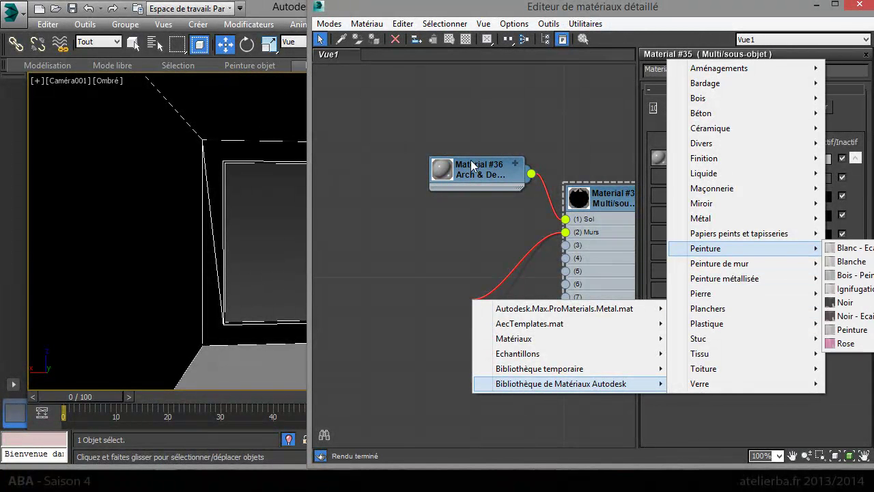
{"action": "left_click", "coordinate": [381, 131]}
Step: Widen the material editor and connect the Autodesk library's Lustré Blanc lin wall paint to the Murs slot, placing its node beside the Multi/sub-object material
{"action": "left_click_drag", "start_coordinate": [313, 94], "coordinate": [126, 93]}
{"action": "middle_click_drag", "start_coordinate": [449, 183], "coordinate": [313, 151]}
{"action": "left_click_drag", "start_coordinate": [249, 200], "coordinate": [196, 222]}
{"action": "mouse_move", "coordinate": [312, 311]}
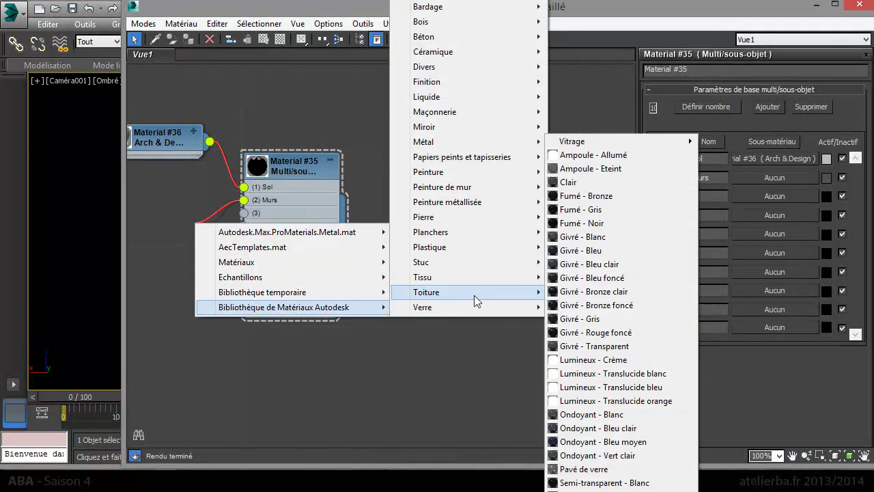
{"action": "mouse_move", "coordinate": [478, 187]}
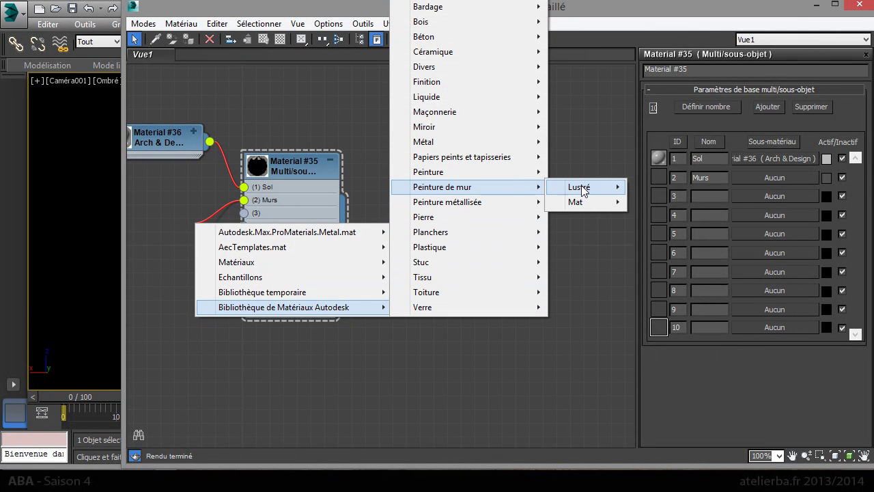
{"action": "mouse_move", "coordinate": [605, 192]}
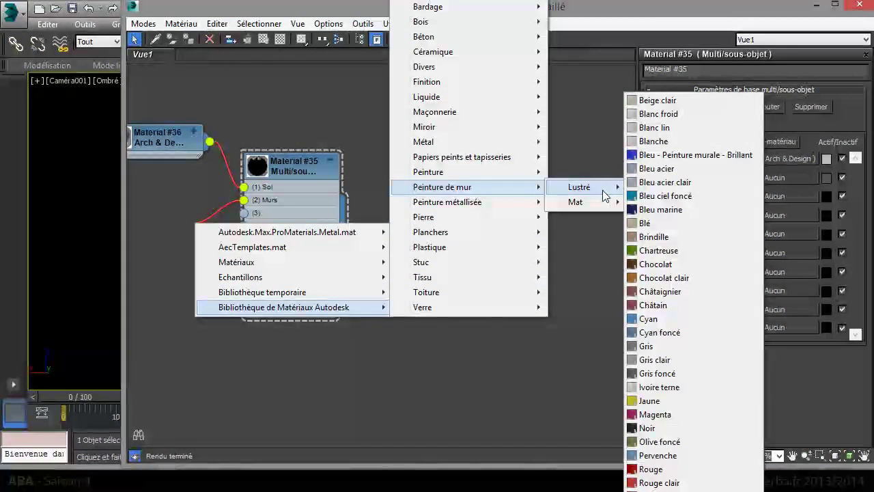
{"action": "left_click", "coordinate": [684, 129]}
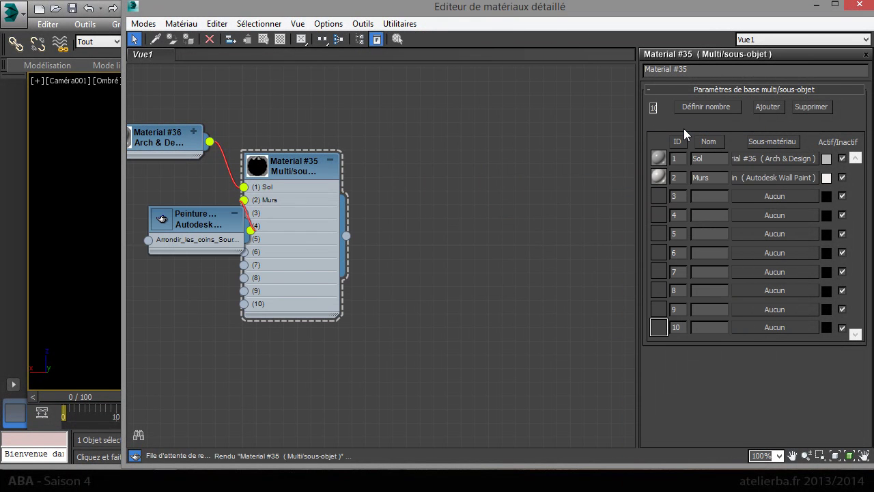
{"action": "left_click_drag", "start_coordinate": [211, 220], "coordinate": [172, 213]}
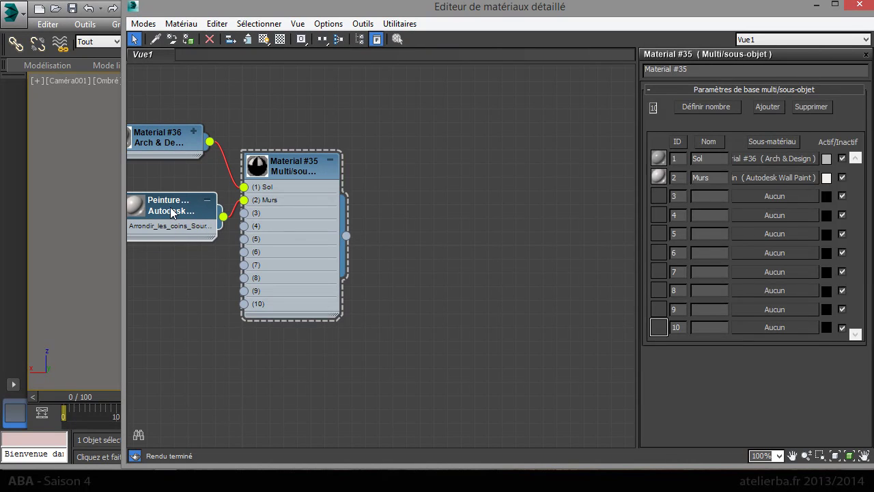
Step: Set the Lustré Blanc lin wall paint's colour to pure white, with red, green and blue at 1,0
{"action": "double_click", "coordinate": [172, 213]}
{"action": "left_click", "coordinate": [777, 121]}
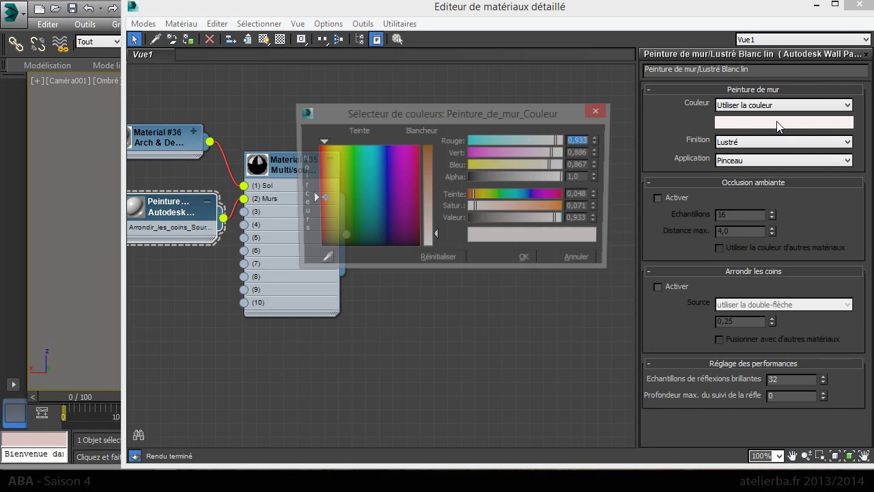
{"action": "left_click_drag", "start_coordinate": [439, 244], "coordinate": [439, 255]}
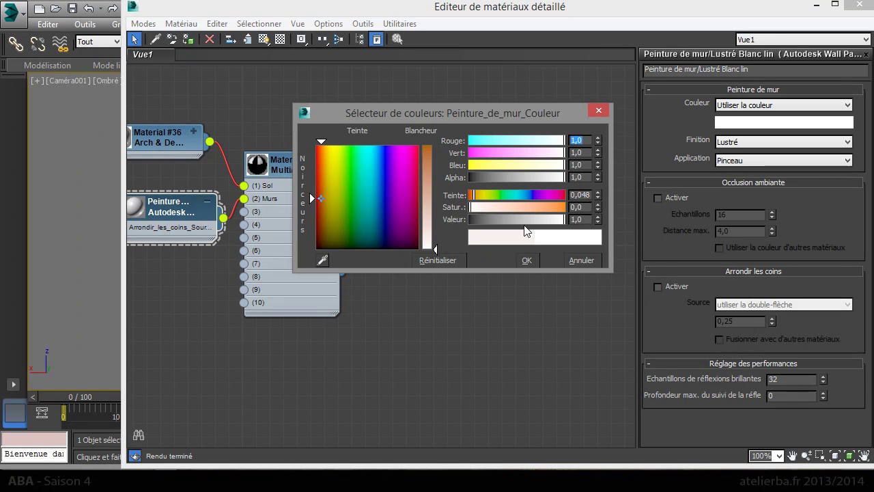
{"action": "left_click", "coordinate": [526, 263]}
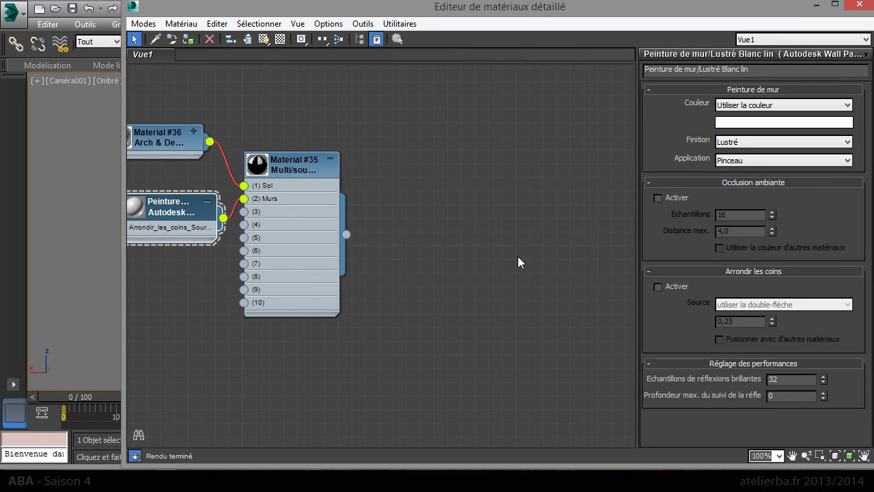
Step: Enable ambient occlusion with 4 samples on the wall paint and set its glossy reflection samples to 4
{"action": "left_click", "coordinate": [657, 198]}
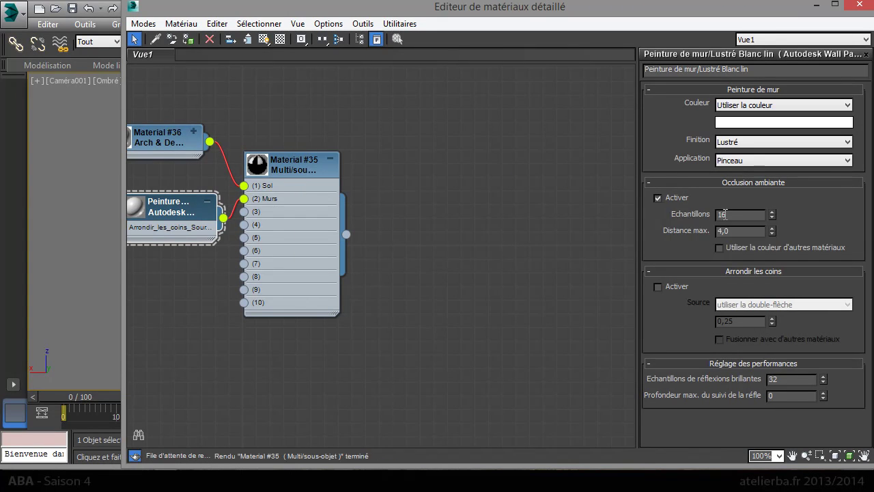
{"action": "type", "text": "4"}
{"action": "key", "text": "Return"}
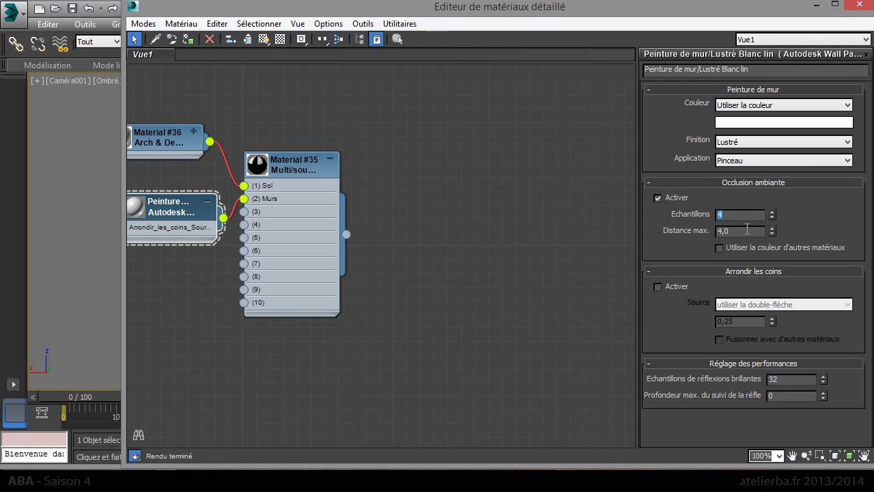
{"action": "double_click", "coordinate": [793, 380]}
{"action": "type", "text": "4"}
{"action": "key", "text": "Return"}
Step: Collapse the wall paint node, expand the Arch & Design node's slots, and space both apart from the Multi/sub-object node
{"action": "middle_click_drag", "start_coordinate": [450, 185], "coordinate": [526, 209]}
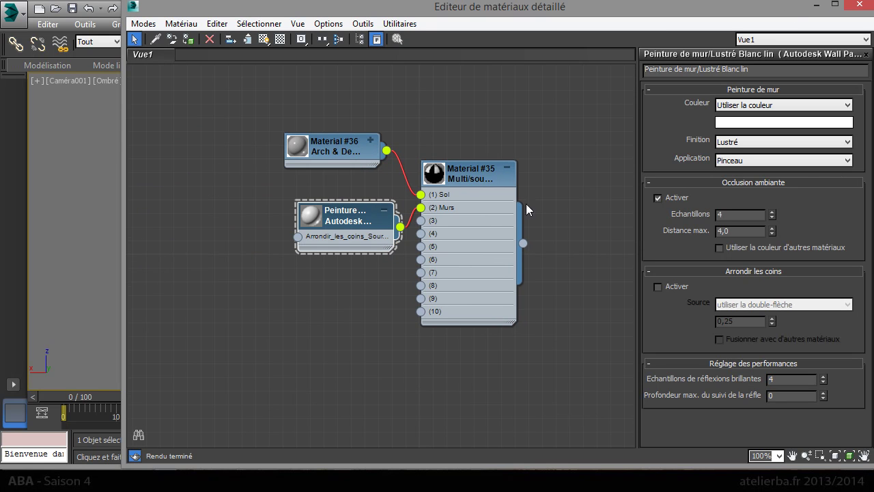
{"action": "left_click", "coordinate": [385, 209]}
{"action": "left_click_drag", "start_coordinate": [376, 219], "coordinate": [335, 219]}
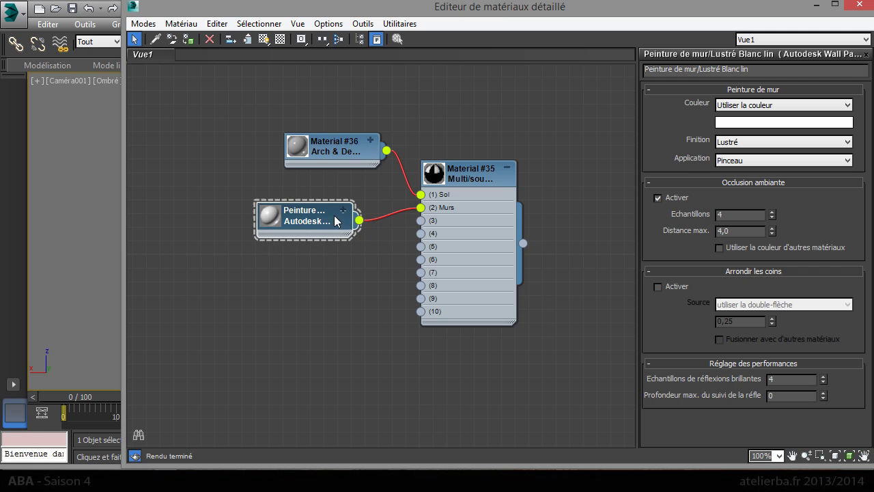
{"action": "left_click_drag", "start_coordinate": [345, 154], "coordinate": [226, 92]}
{"action": "left_click", "coordinate": [342, 100]}
{"action": "left_click_drag", "start_coordinate": [309, 222], "coordinate": [346, 321]}
{"action": "middle_click_drag", "start_coordinate": [354, 149], "coordinate": [460, 169]}
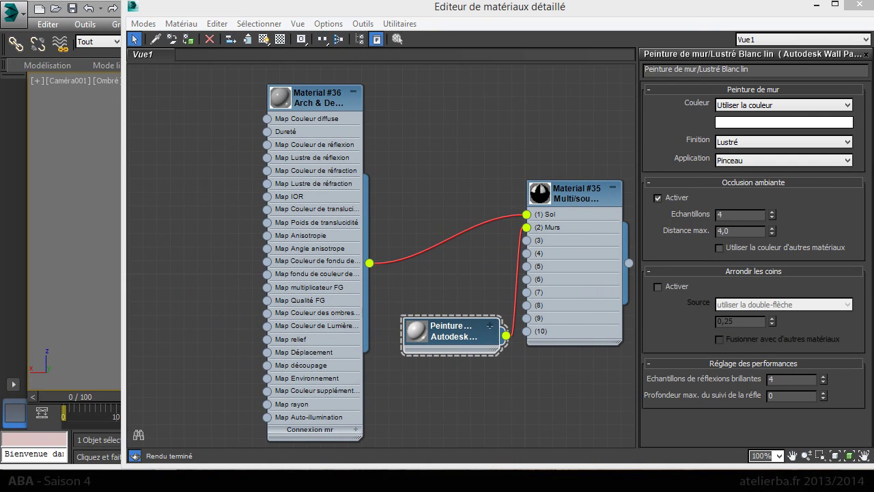
Step: Open a file explorer window beside the node view and browse to Documents > 3dsMax > scenes > aba_s4_daynight
{"action": "key", "text": "super+e"}
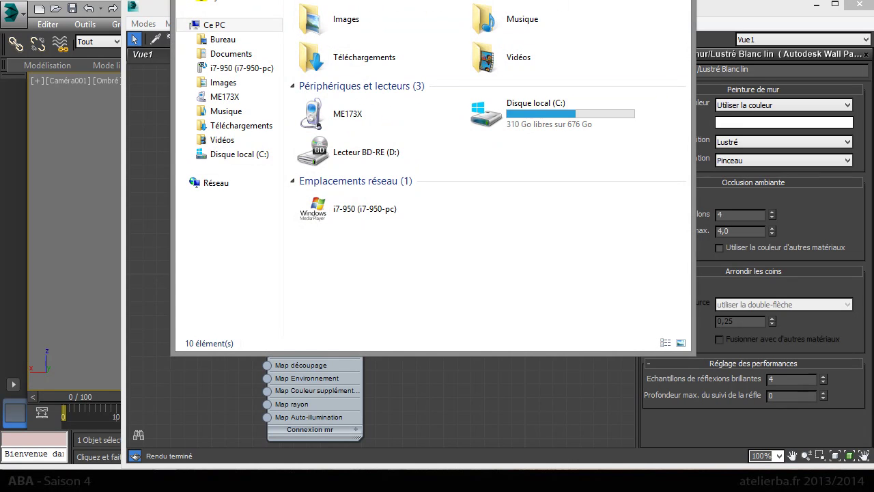
{"action": "left_click_drag", "start_coordinate": [465, 0], "coordinate": [762, 87]}
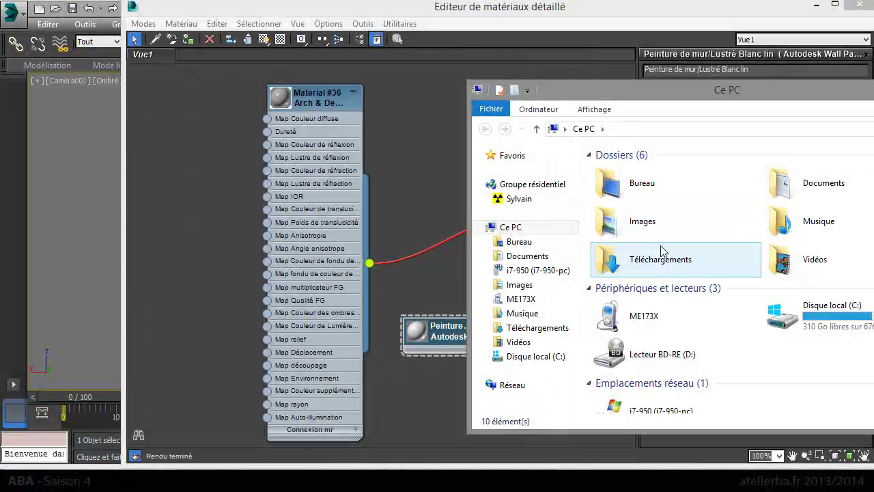
{"action": "double_click", "coordinate": [819, 184]}
{"action": "double_click", "coordinate": [644, 171]}
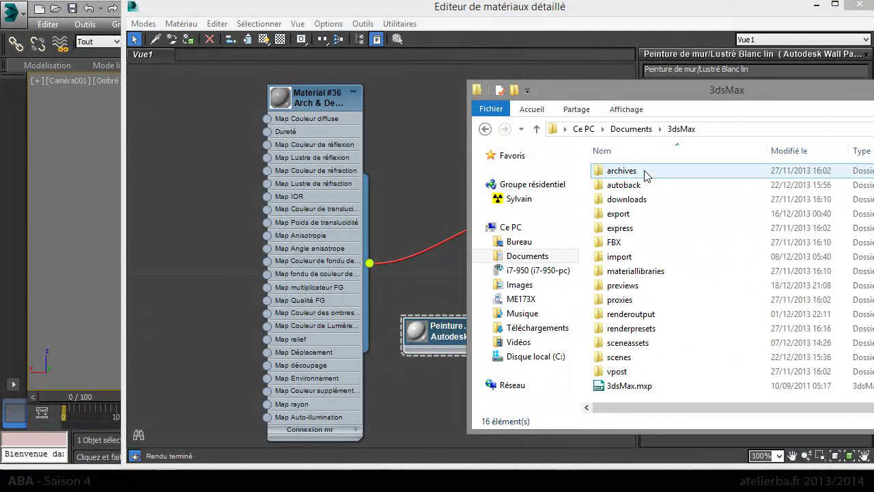
{"action": "double_click", "coordinate": [621, 358]}
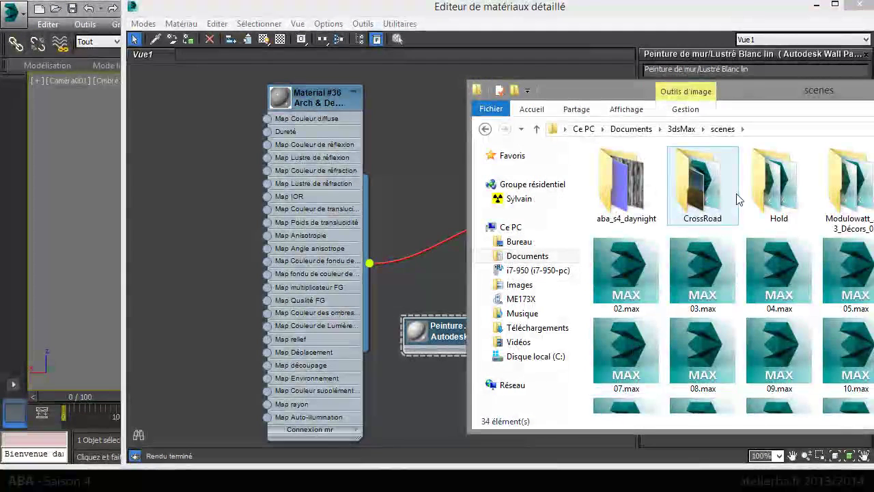
{"action": "double_click", "coordinate": [602, 195]}
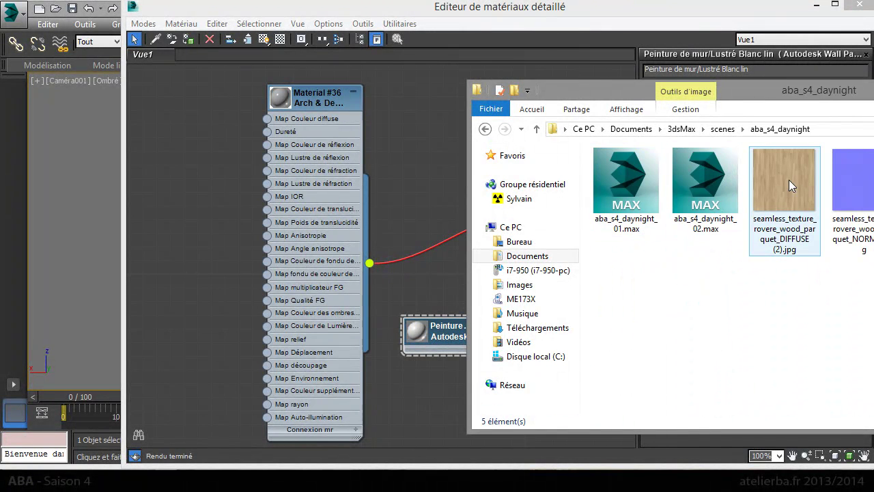
Step: Add the parquet DIFFUSE, NORMAL and SPECULAR images to the node view as bitmap nodes and close the file explorer
{"action": "left_click_drag", "start_coordinate": [788, 180], "coordinate": [225, 167]}
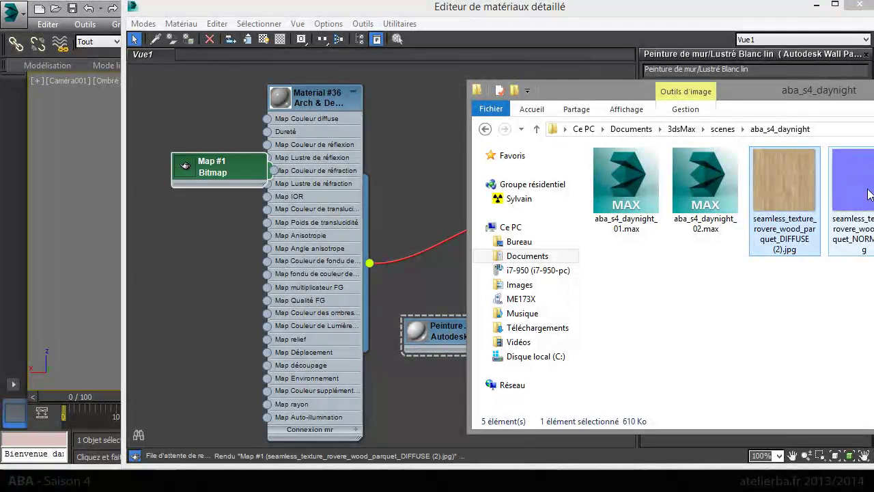
{"action": "left_click_drag", "start_coordinate": [214, 245], "coordinate": [187, 235]}
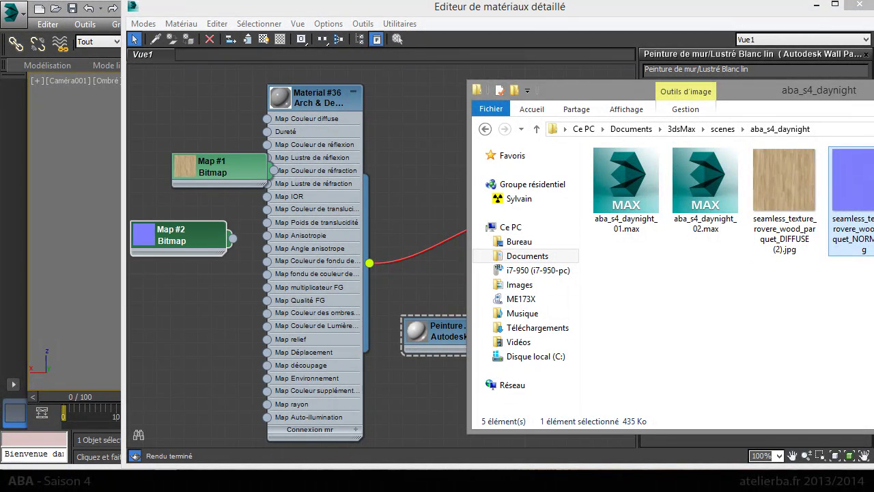
{"action": "left_click_drag", "start_coordinate": [234, 300], "coordinate": [231, 295]}
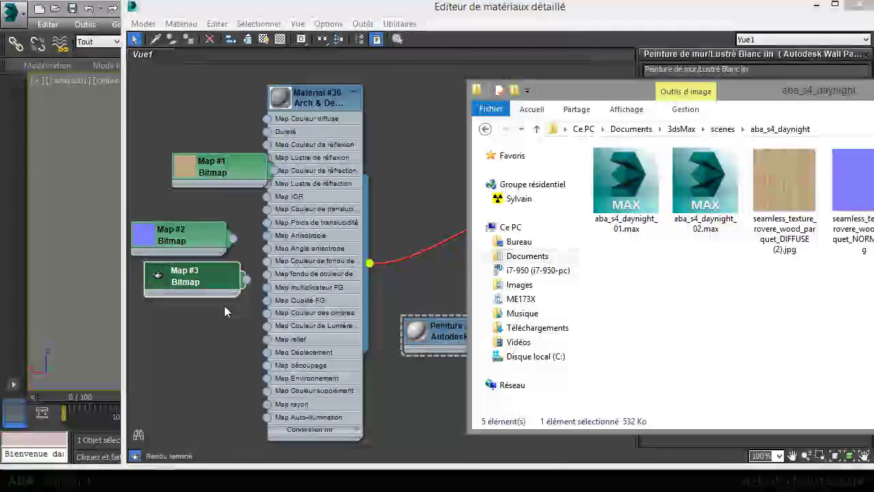
{"action": "left_click_drag", "start_coordinate": [853, 90], "coordinate": [702, 99]}
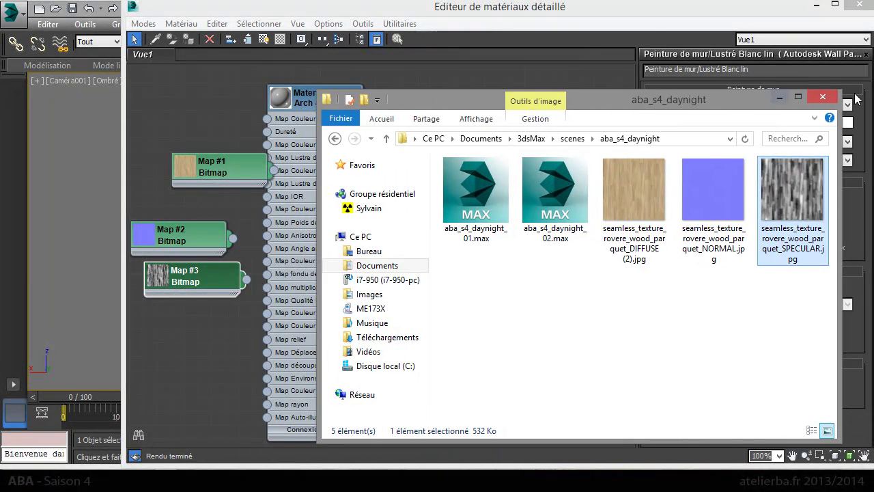
{"action": "left_click", "coordinate": [825, 97]}
Step: Connect the diffuse bitmap to the Arch & Design material's Map Couleur diffuse slot and place the specular bitmap node beneath it
{"action": "left_click_drag", "start_coordinate": [221, 162], "coordinate": [181, 134]}
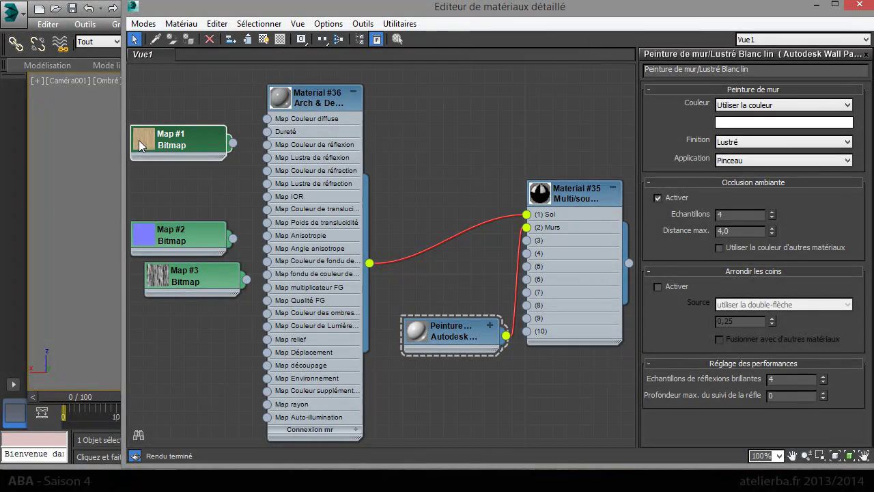
{"action": "left_click_drag", "start_coordinate": [233, 143], "coordinate": [267, 118]}
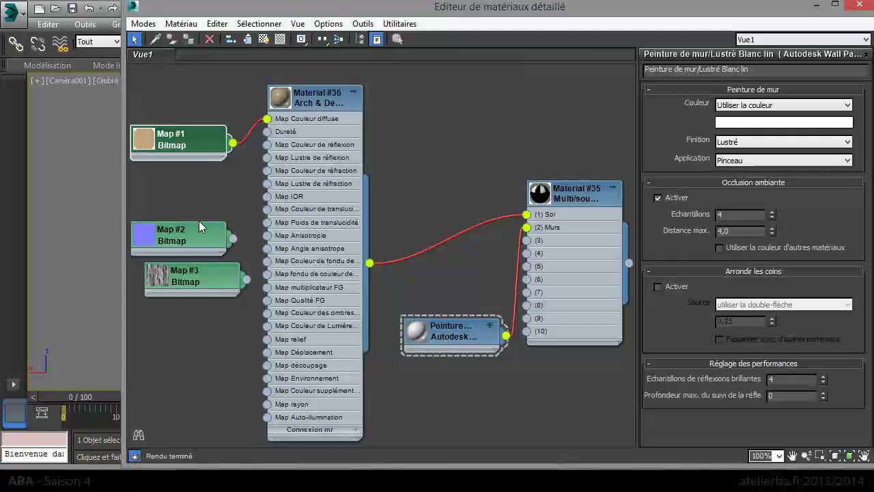
{"action": "left_click_drag", "start_coordinate": [190, 280], "coordinate": [191, 189]}
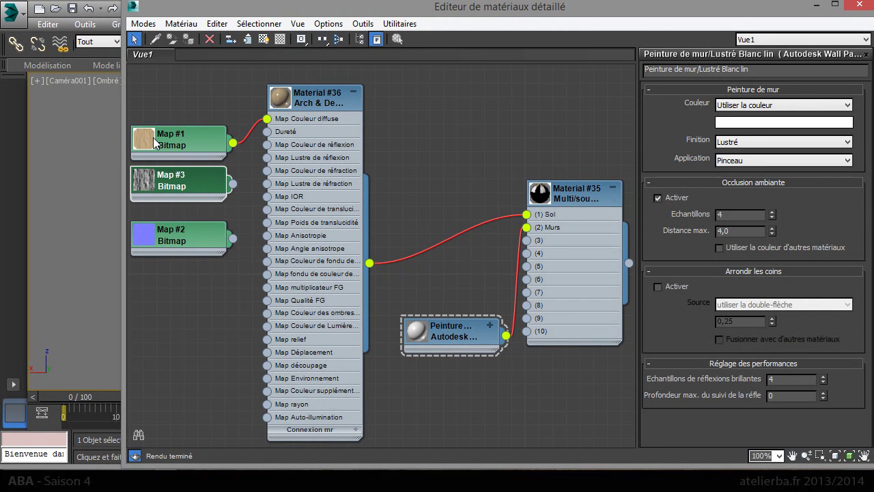
Step: Inspect the specular bitmap in an enlarged preview window and close it
{"action": "right_click", "coordinate": [146, 180]}
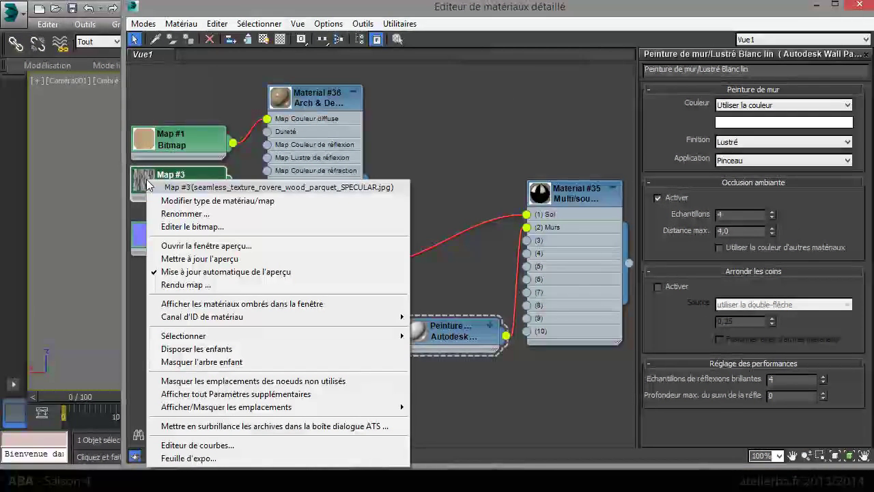
{"action": "left_click", "coordinate": [253, 248]}
{"action": "left_click_drag", "start_coordinate": [266, 250], "coordinate": [447, 100]}
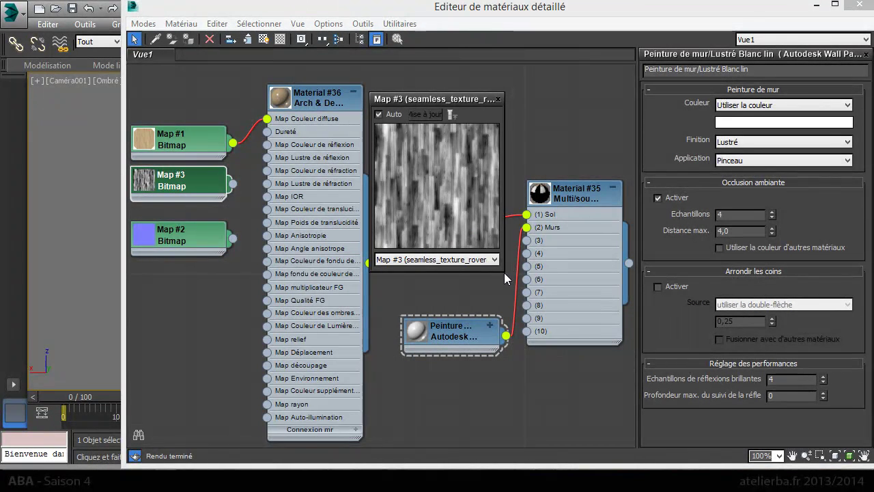
{"action": "left_click_drag", "start_coordinate": [502, 272], "coordinate": [590, 358]}
{"action": "left_click_drag", "start_coordinate": [486, 369], "coordinate": [496, 429]}
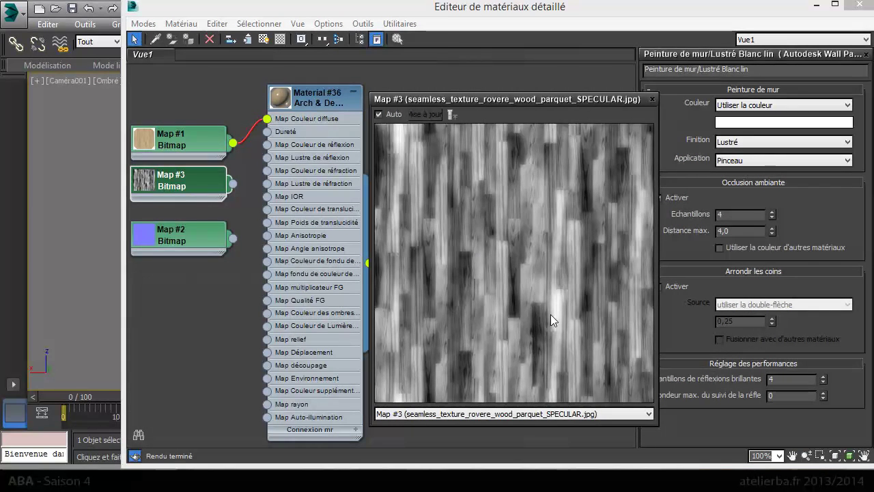
{"action": "left_click", "coordinate": [652, 99]}
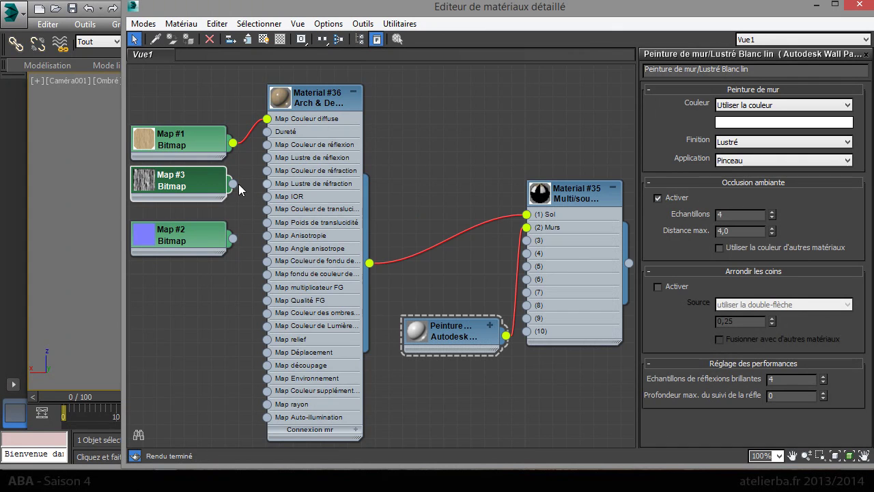
Step: Connect the specular bitmap to Map Couleur de réflexion and the normal bitmap to Map relief
{"action": "left_click_drag", "start_coordinate": [234, 185], "coordinate": [267, 144]}
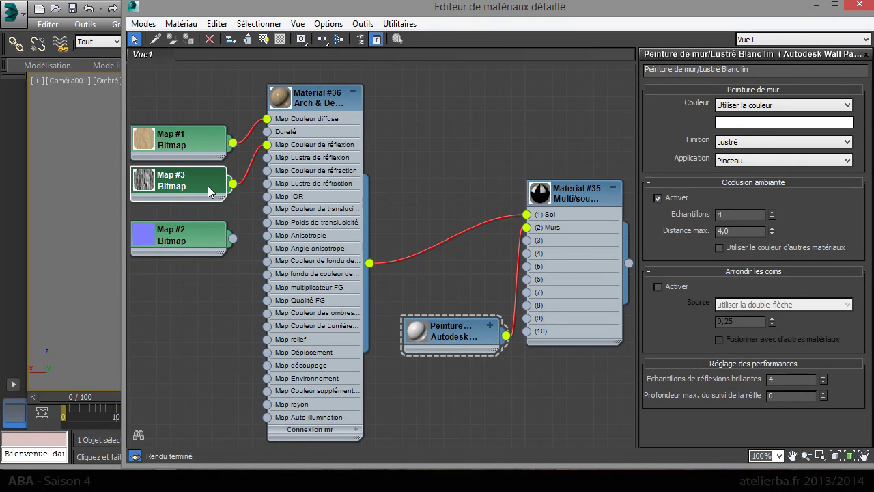
{"action": "left_click_drag", "start_coordinate": [212, 245], "coordinate": [186, 255]}
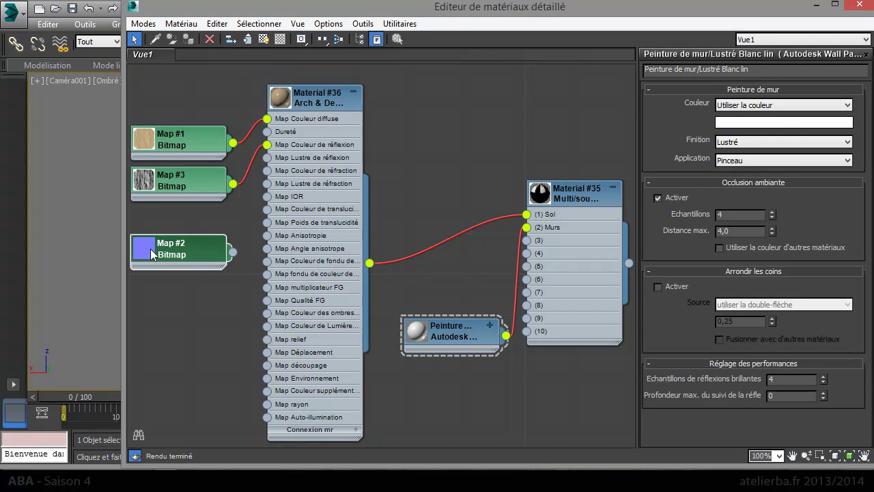
{"action": "left_click_drag", "start_coordinate": [233, 252], "coordinate": [267, 338]}
Step: Open the Arch & Design floor material's preview window, enlarge it and place it beside the map nodes
{"action": "right_click", "coordinate": [285, 102]}
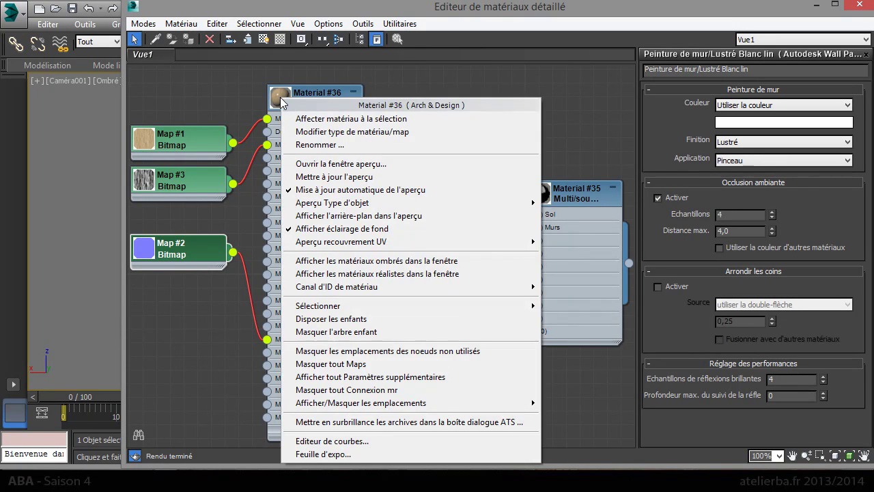
{"action": "left_click", "coordinate": [342, 164]}
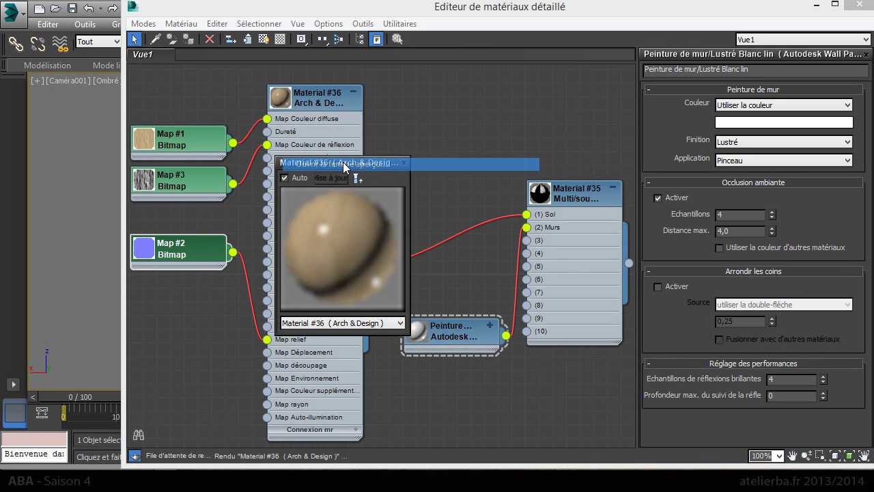
{"action": "left_click_drag", "start_coordinate": [332, 162], "coordinate": [486, 68]}
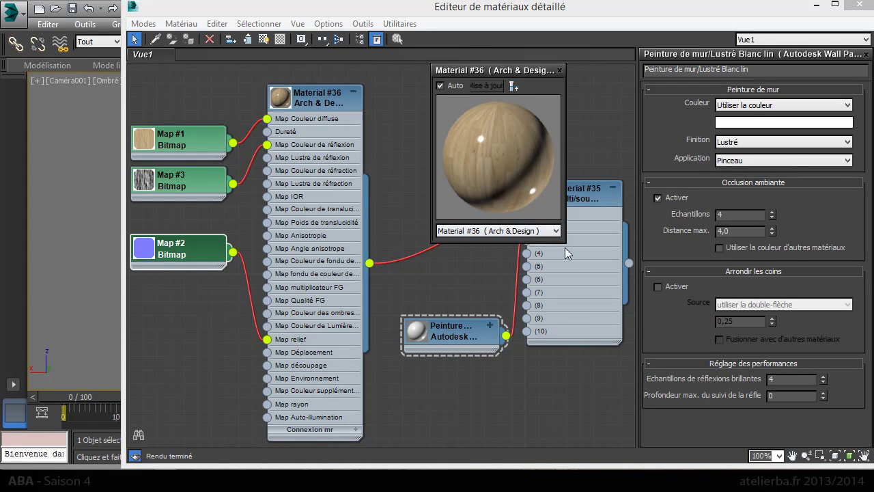
{"action": "left_click_drag", "start_coordinate": [563, 243], "coordinate": [619, 296]}
{"action": "left_click_drag", "start_coordinate": [601, 69], "coordinate": [494, 69]}
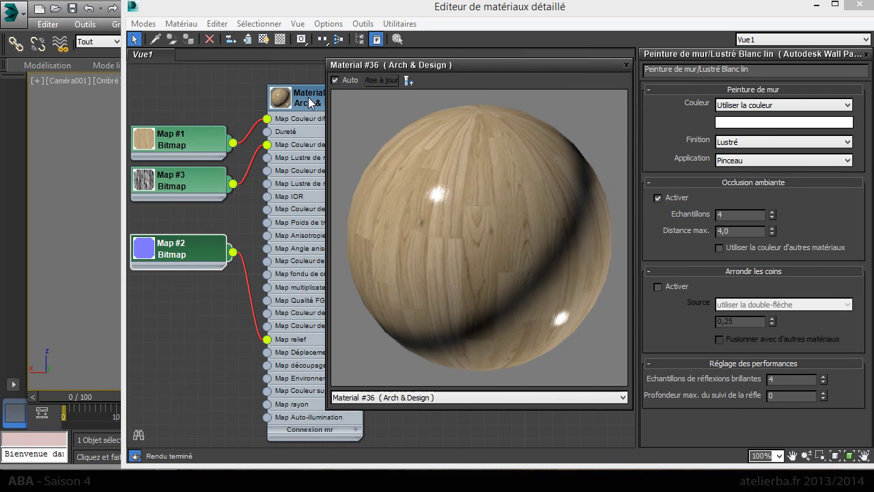
Step: Set the Arch & Design floor material's reflectivity to 0,5 and its relief amount to 0,7, and close its preview
{"action": "double_click", "coordinate": [279, 103]}
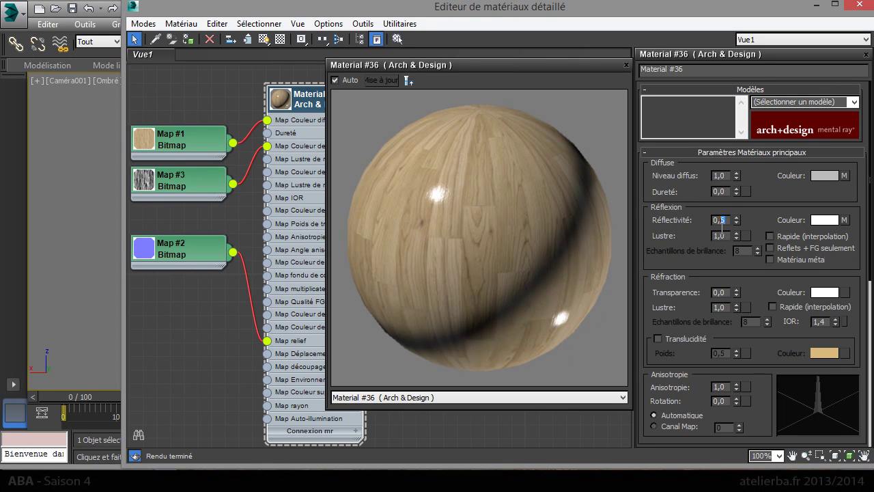
{"action": "key", "text": "Return"}
{"action": "left_click_drag", "start_coordinate": [744, 281], "coordinate": [736, 55]}
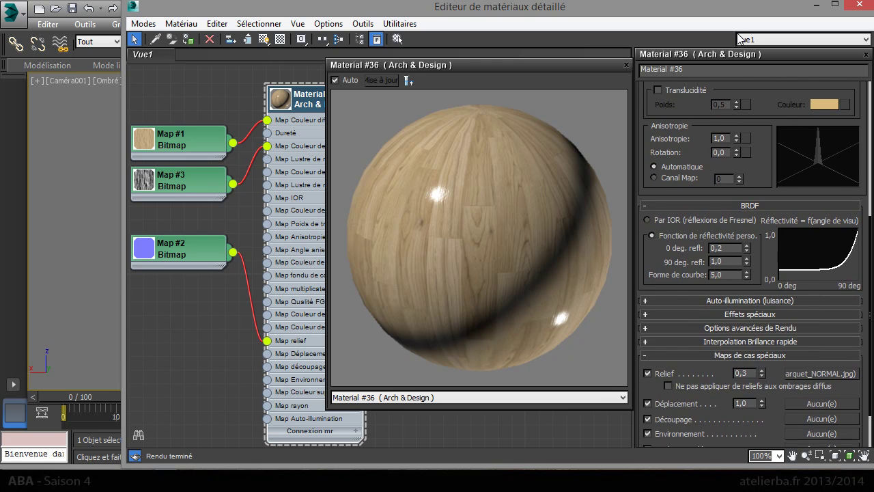
{"action": "scroll", "coordinate": [747, 320], "scroll_direction": "down", "scroll_amount": 3}
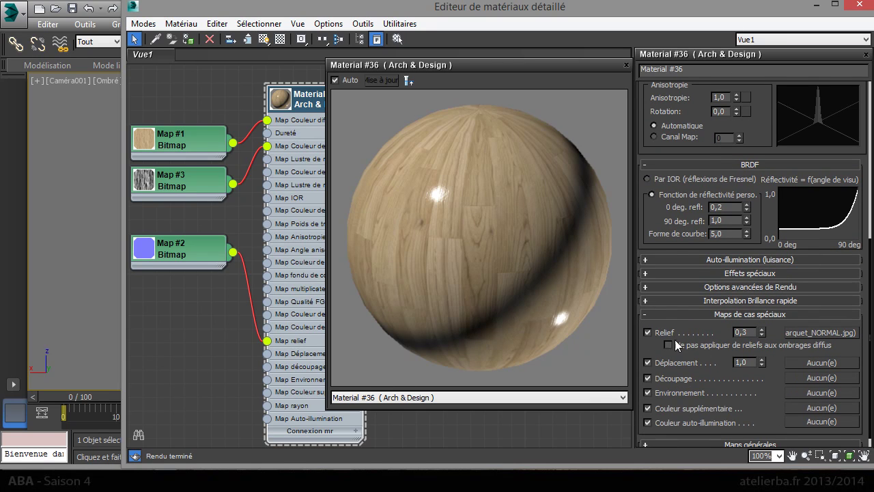
{"action": "left_click", "coordinate": [745, 331]}
{"action": "type", "text": "7"}
{"action": "key", "text": "Return"}
{"action": "left_click", "coordinate": [626, 65]}
{"action": "scroll", "coordinate": [765, 131], "scroll_direction": "up", "scroll_amount": 5}
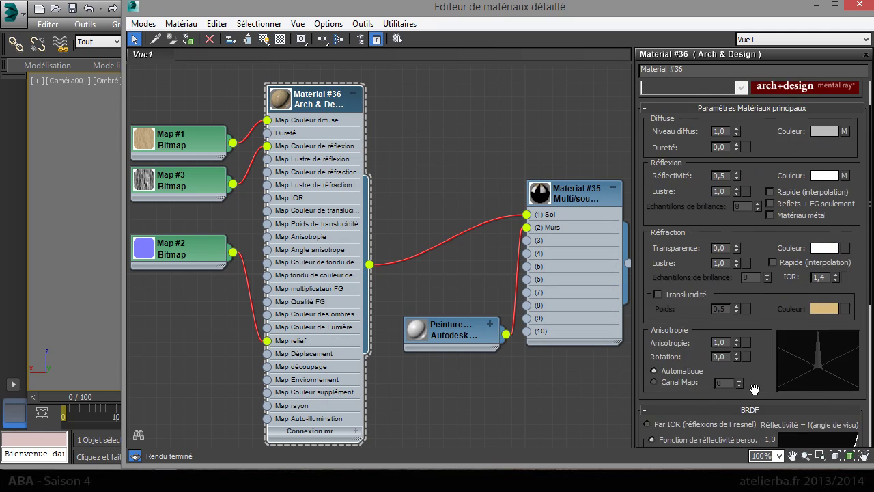
{"action": "scroll", "coordinate": [748, 159], "scroll_direction": "down", "scroll_amount": 4}
{"action": "scroll", "coordinate": [748, 159], "scroll_direction": "down", "scroll_amount": 2}
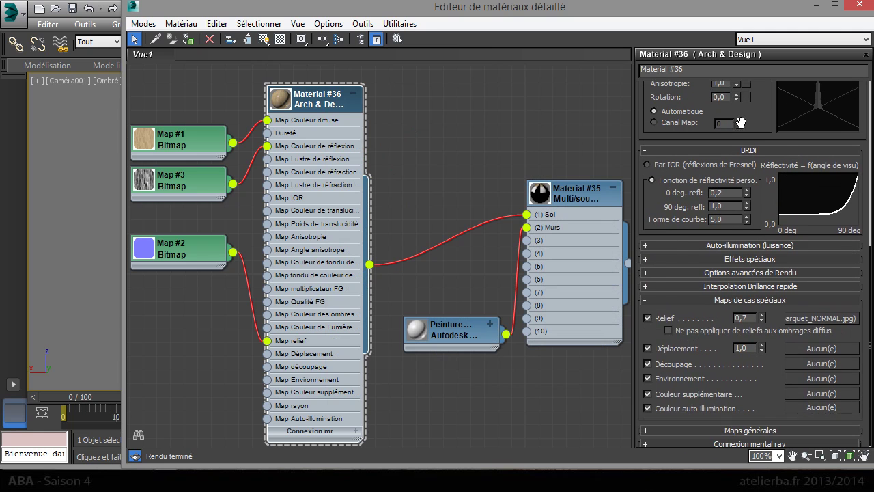
Step: Enable ambient occlusion in the Arch & Design floor material's special effects
{"action": "left_click", "coordinate": [741, 255]}
{"action": "left_click", "coordinate": [695, 258]}
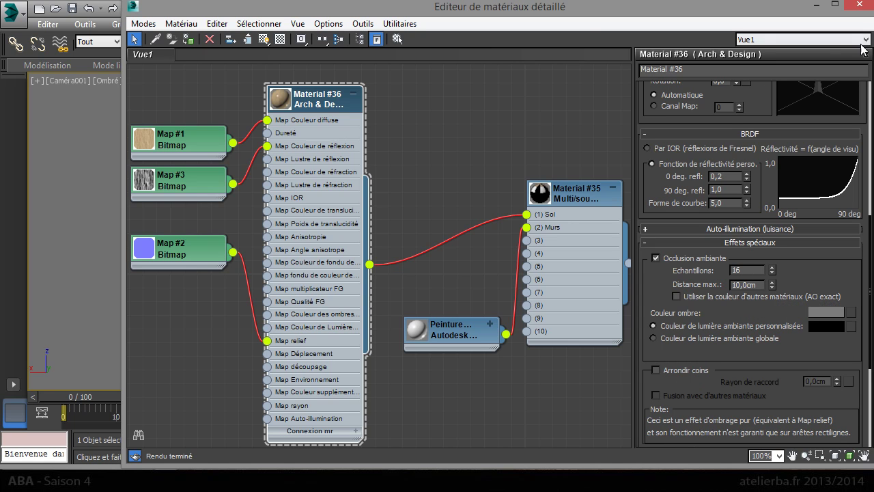
Step: Hide the Arch & Design floor material's child map tree and collapse its node
{"action": "right_click", "coordinate": [319, 102]}
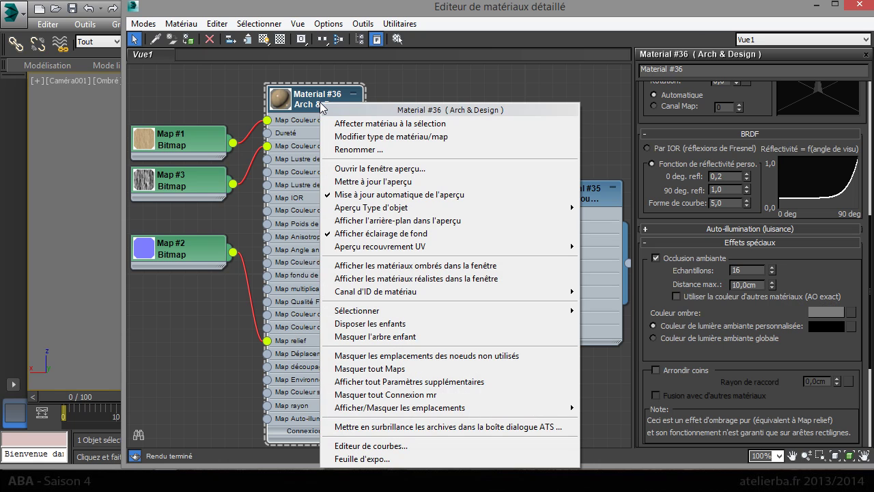
{"action": "left_click", "coordinate": [397, 337]}
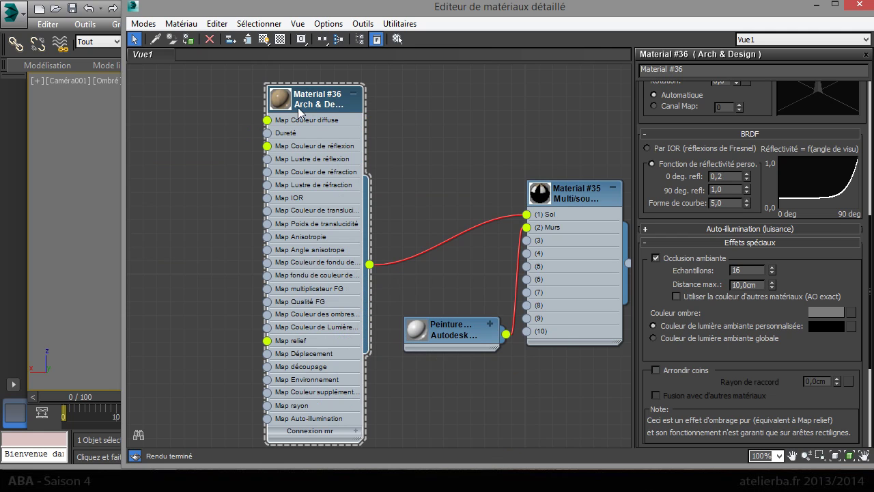
{"action": "left_click", "coordinate": [353, 96]}
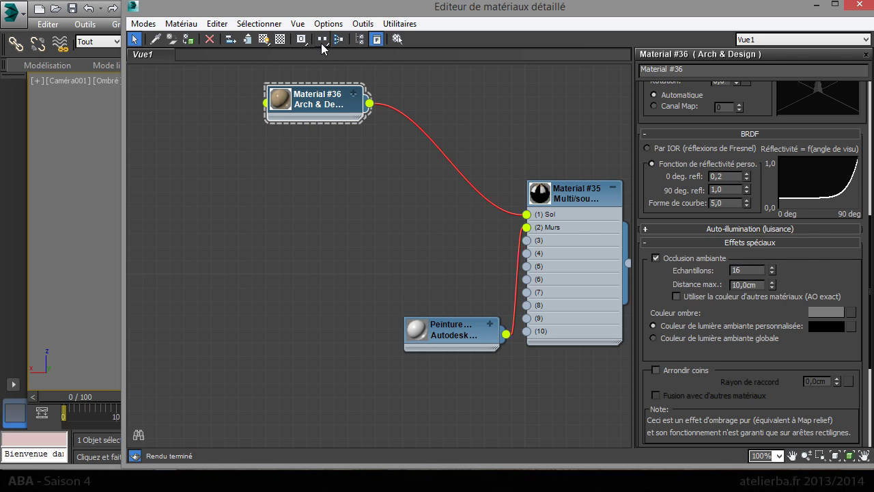
Step: Auto-arrange the material nodes, then collapse the Multi/sub-object node and place it close beside its two submaterials
{"action": "left_click_drag", "start_coordinate": [322, 39], "coordinate": [322, 68]}
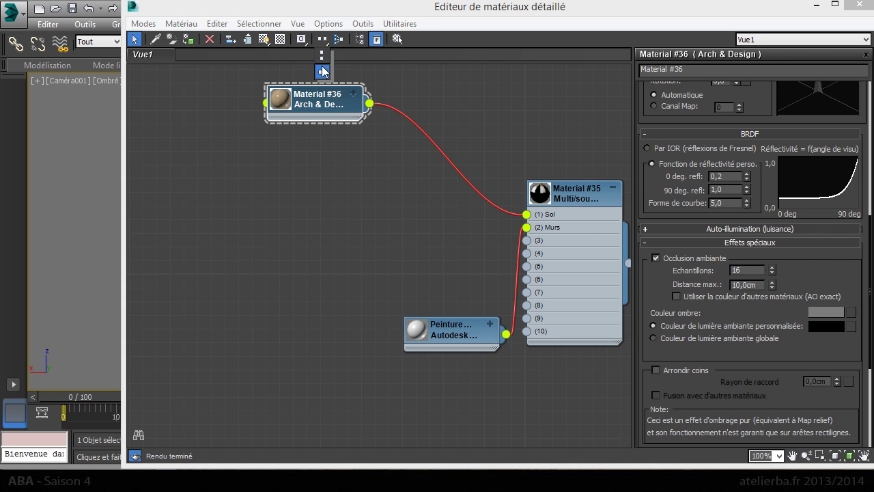
{"action": "scroll", "coordinate": [372, 173], "scroll_direction": "down", "scroll_amount": 2}
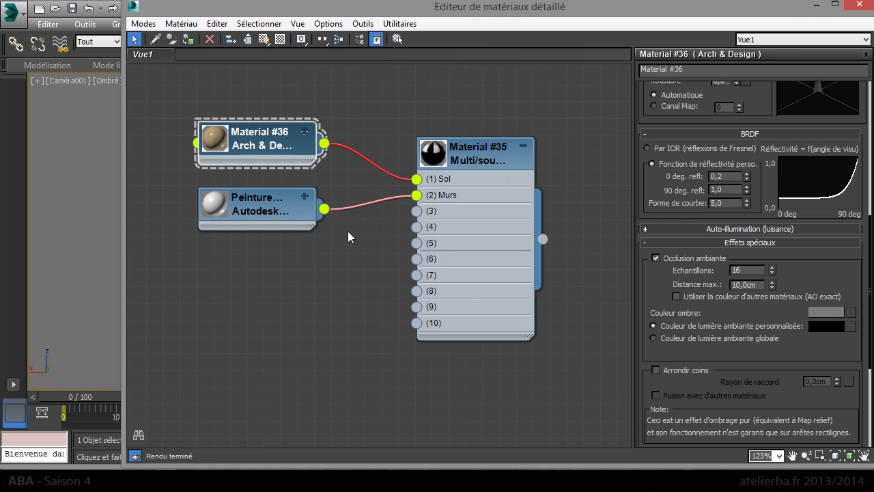
{"action": "left_click", "coordinate": [523, 148]}
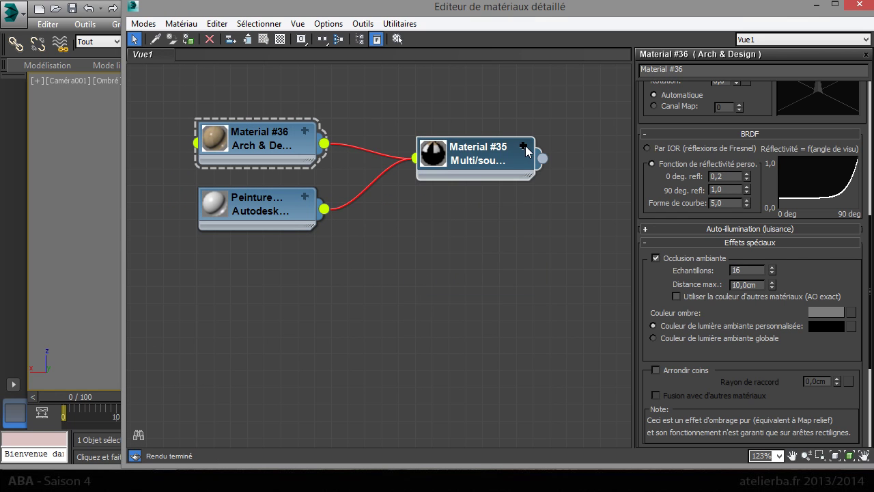
{"action": "left_click_drag", "start_coordinate": [472, 162], "coordinate": [438, 179]}
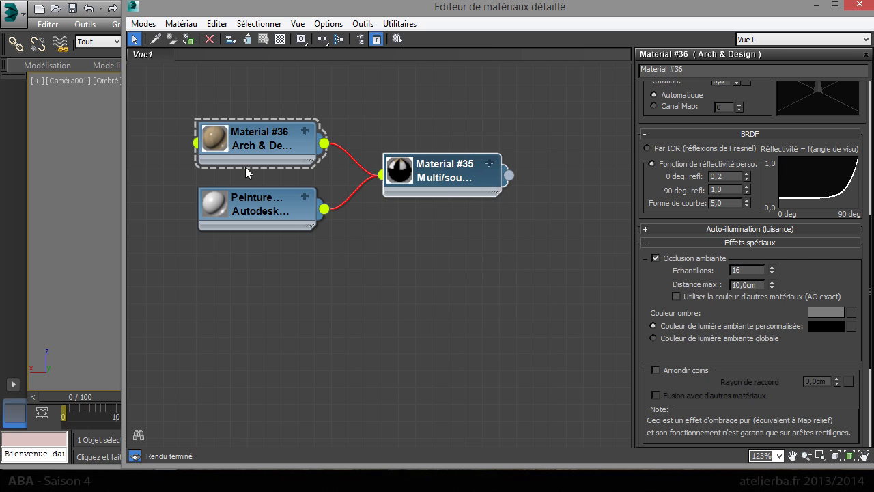
Step: Compare the wall paint's settings and set the floor material's ambient occlusion samples to 4
{"action": "left_click", "coordinate": [254, 205]}
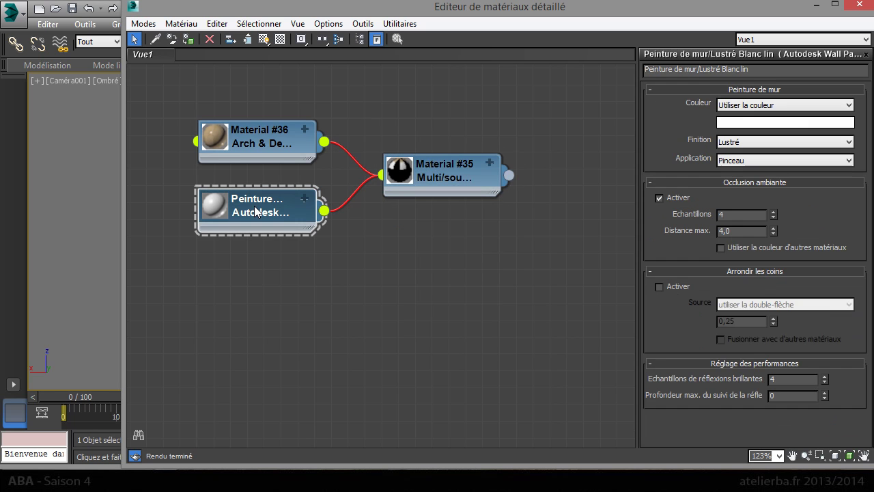
{"action": "left_click", "coordinate": [264, 139]}
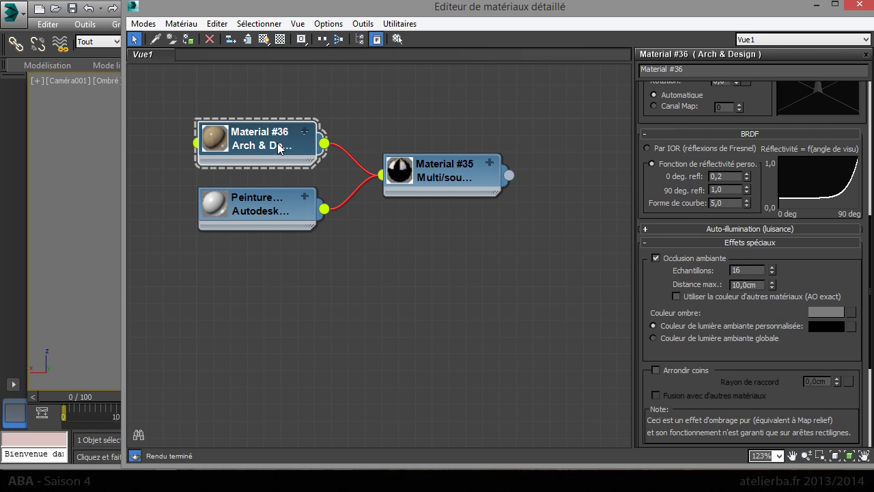
{"action": "left_click_drag", "start_coordinate": [767, 118], "coordinate": [758, 311]}
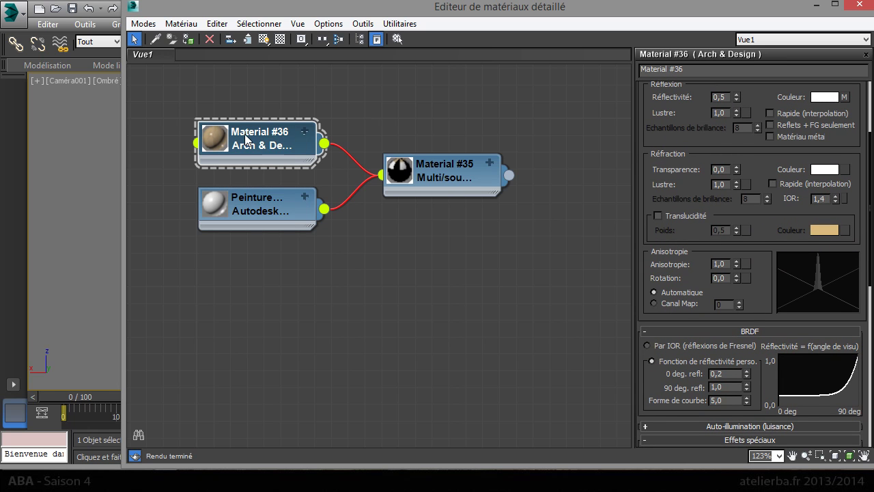
{"action": "left_click_drag", "start_coordinate": [754, 254], "coordinate": [767, 49]}
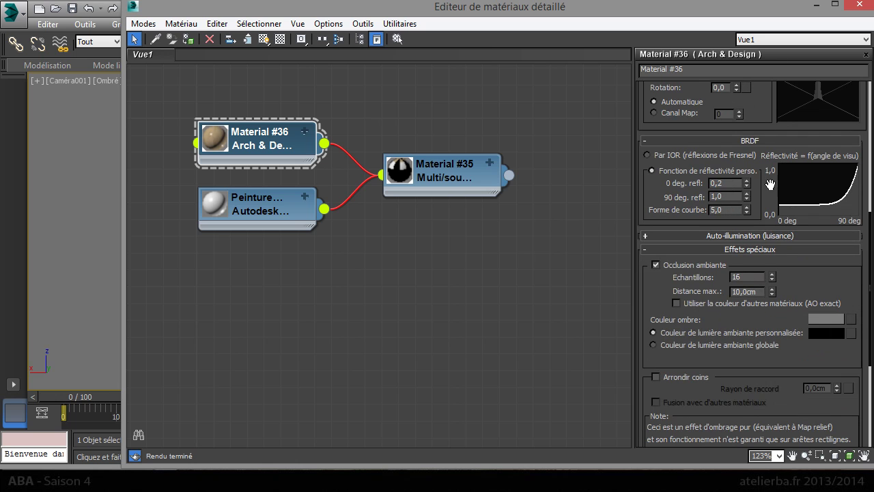
{"action": "double_click", "coordinate": [752, 279]}
{"action": "type", "text": "4"}
{"action": "key", "text": "Return"}
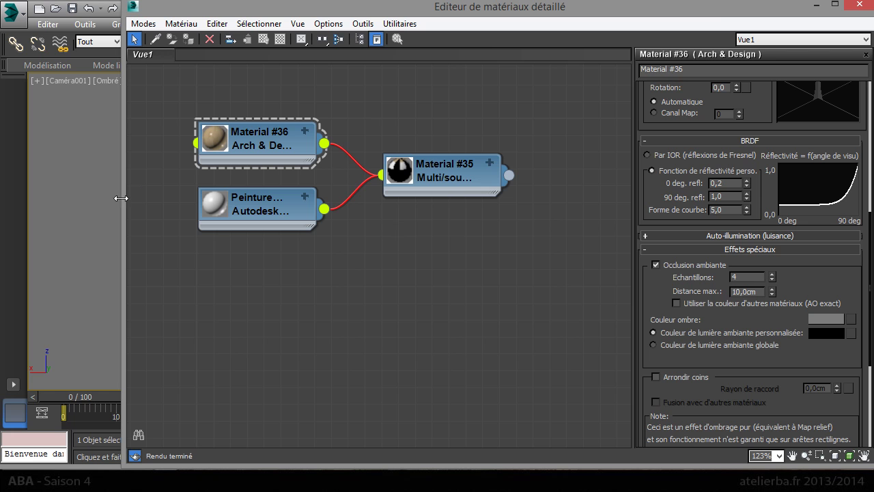
Step: Minimize the material editor and display shaded materials with maps in the camera viewport
{"action": "left_click", "coordinate": [817, 5]}
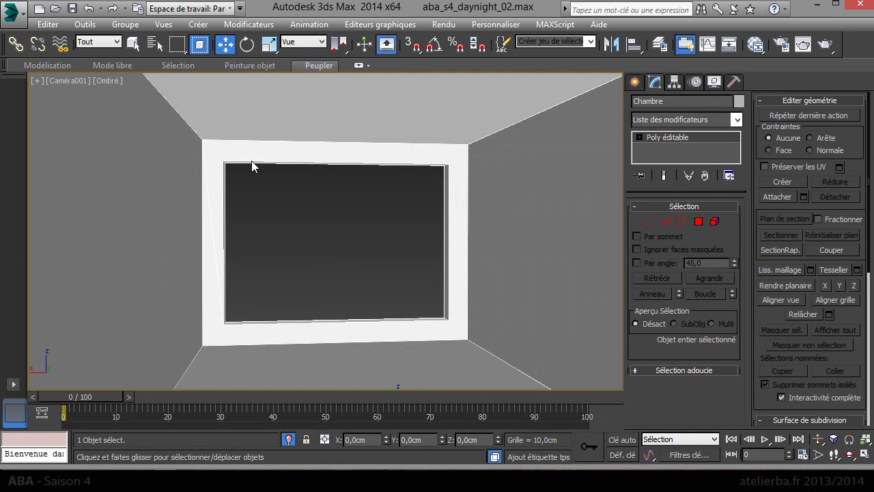
{"action": "left_click", "coordinate": [111, 81]}
{"action": "mouse_move", "coordinate": [250, 285]}
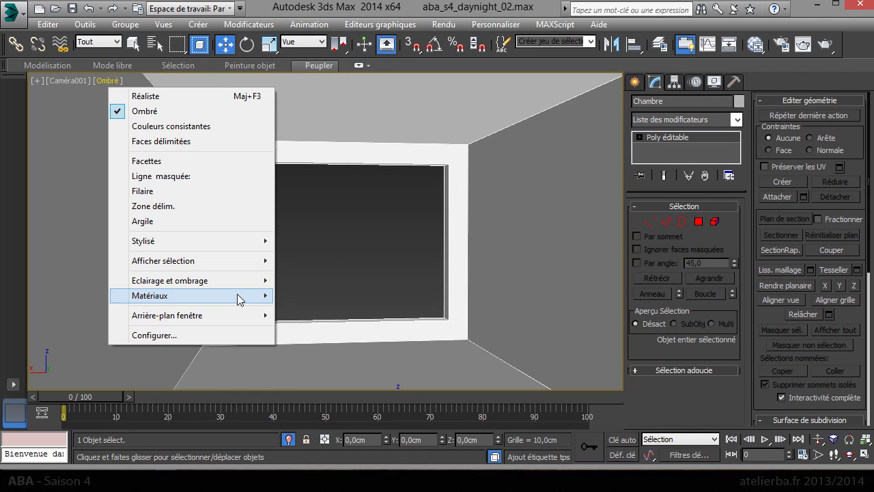
{"action": "mouse_move", "coordinate": [240, 301]}
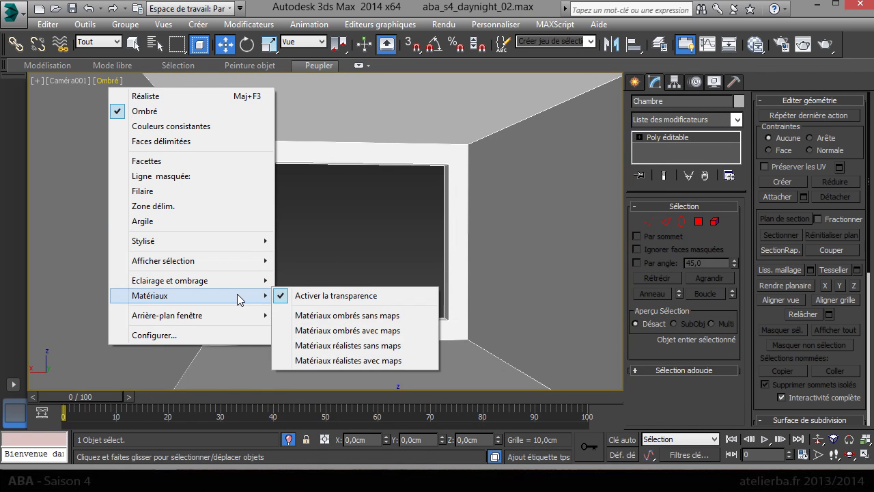
{"action": "left_click", "coordinate": [377, 334]}
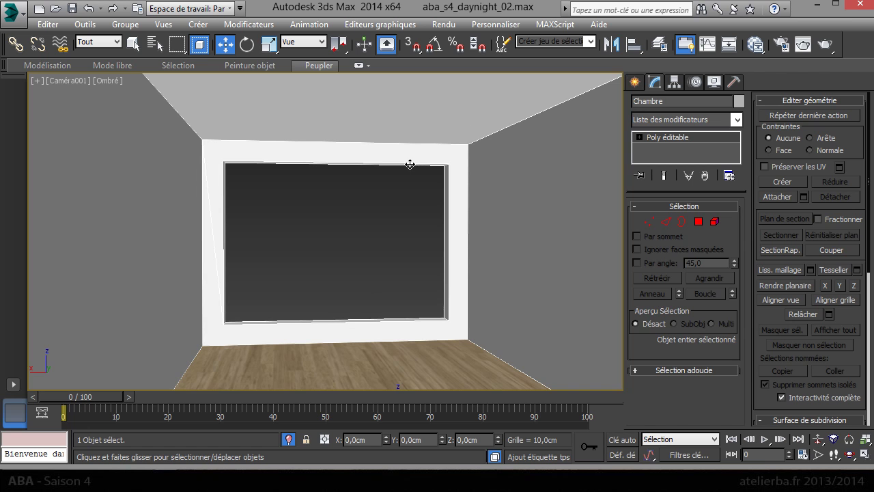
Step: Switch to a perspective view looking down at the floor and add a Mapping UVW modifier to Chambre
{"action": "key", "text": "p"}
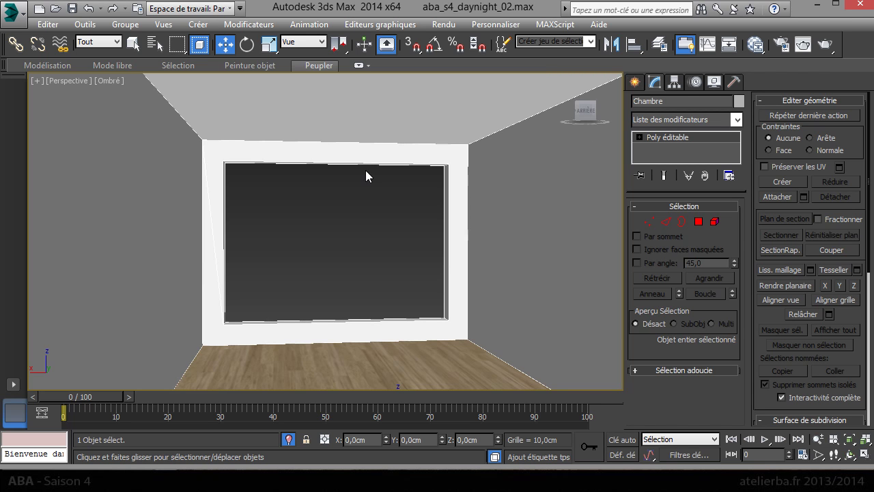
{"action": "middle_click_drag", "start_coordinate": [367, 180], "coordinate": [336, 192], "text": "alt"}
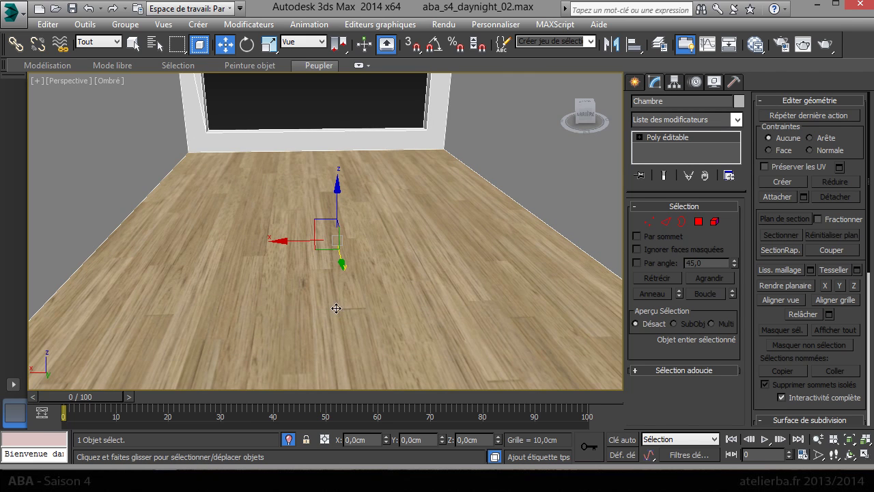
{"action": "left_click", "coordinate": [738, 120]}
{"action": "left_click_drag", "start_coordinate": [741, 153], "coordinate": [753, 332]}
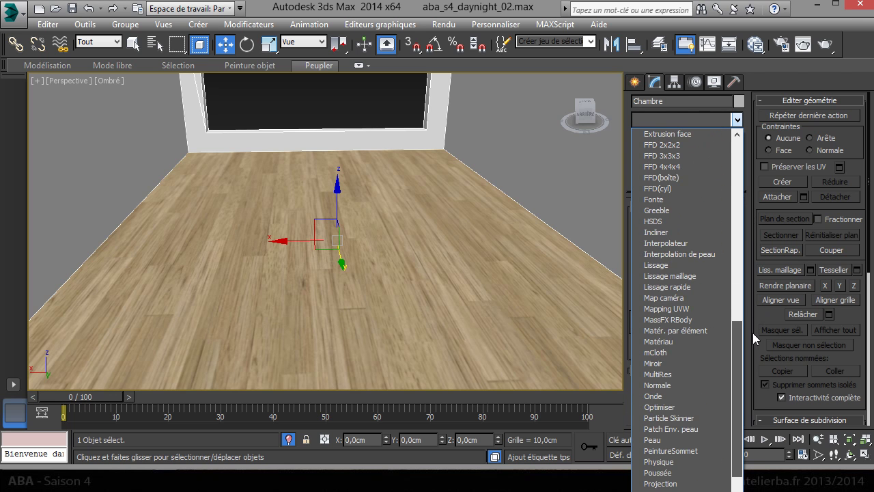
{"action": "left_click", "coordinate": [667, 309]}
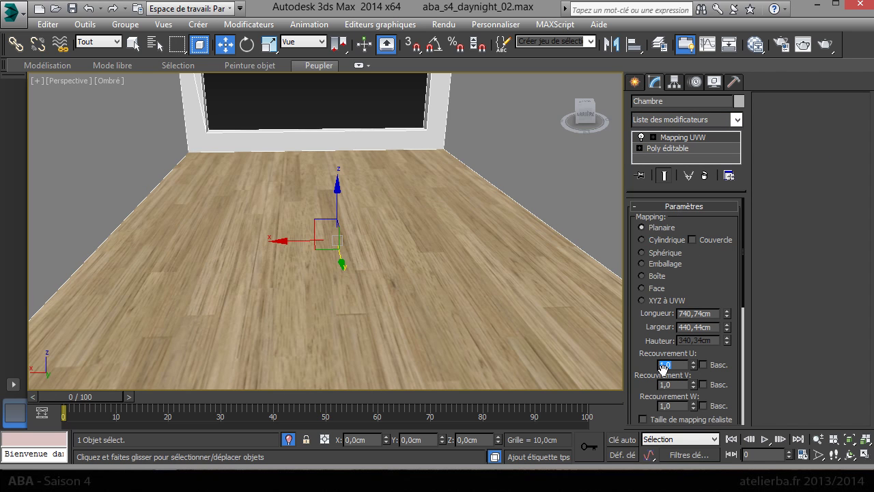
Step: Set the Mapping UVW tiling to 2 in U and 3 in V
{"action": "type", "text": "2"}
{"action": "key", "text": "Return"}
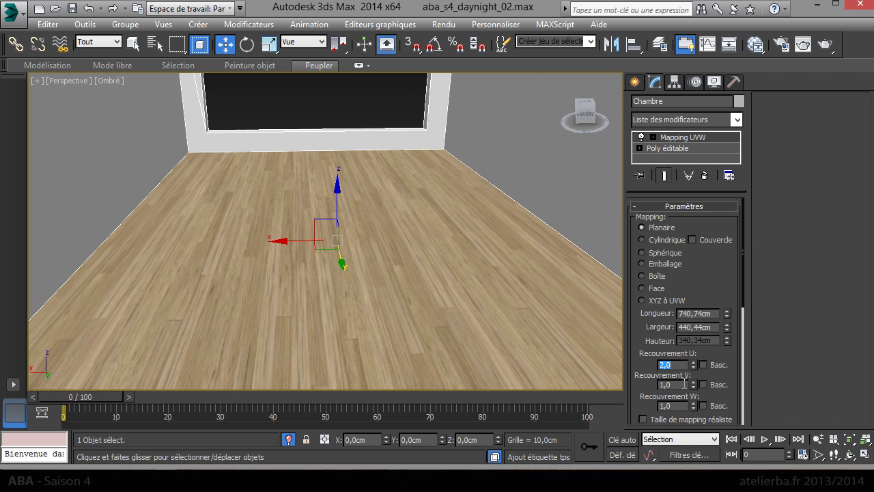
{"action": "type", "text": "3"}
{"action": "key", "text": "Return"}
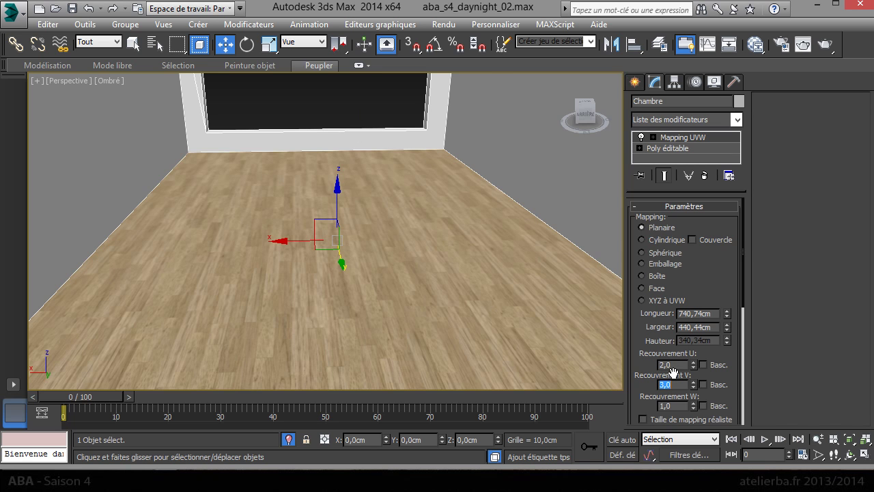
Step: Change the UVW mapping type to Boîte and convert Chambre to an editable polygon
{"action": "left_click", "coordinate": [642, 275]}
{"action": "right_click", "coordinate": [374, 193]}
{"action": "mouse_move", "coordinate": [437, 318]}
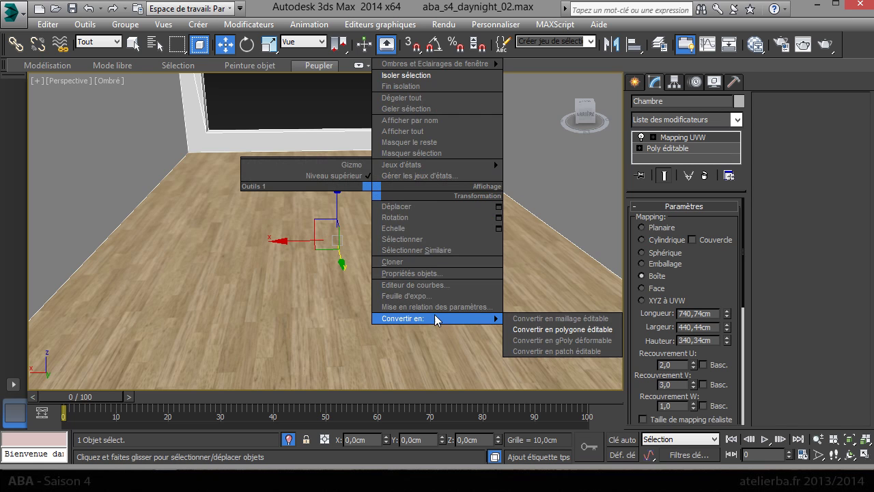
{"action": "left_click", "coordinate": [558, 331]}
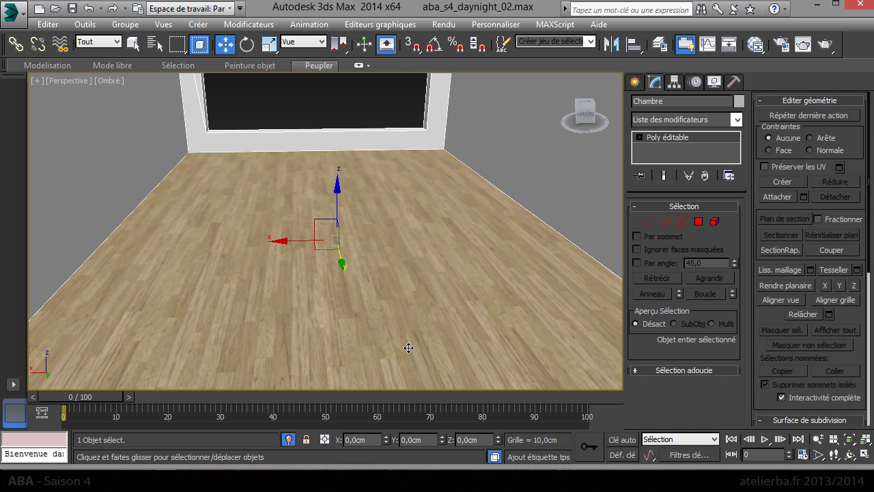
Step: End the isolation of the room and select the Plinthe baseboard
{"action": "left_click", "coordinate": [289, 439]}
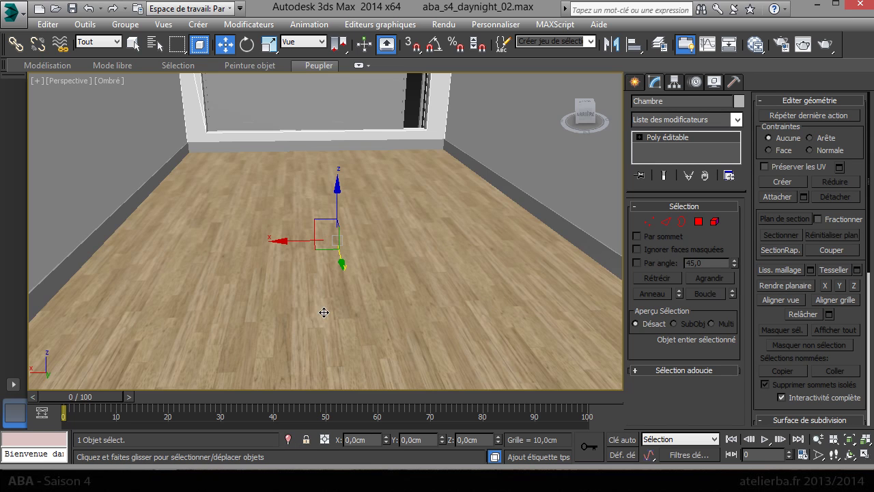
{"action": "left_click", "coordinate": [505, 190]}
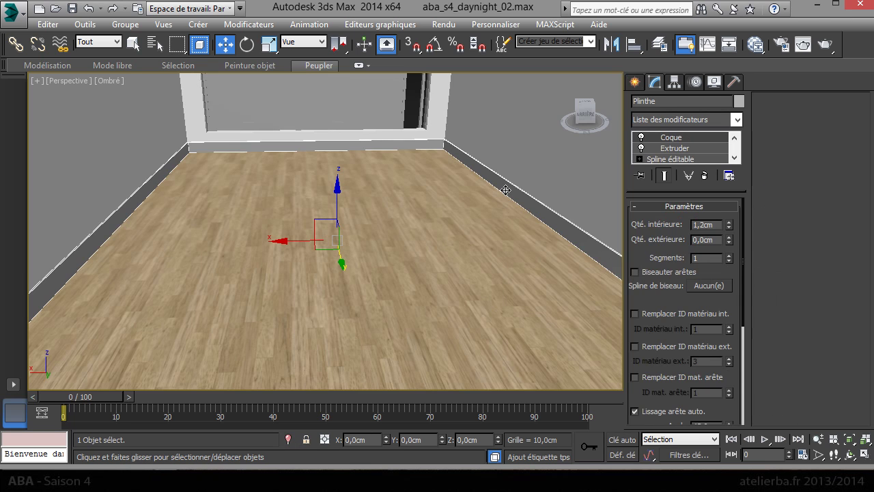
Step: Create a new mental ray Arch & Design material and place its collapsed node above the Multi/sub-object material
{"action": "key", "text": "m"}
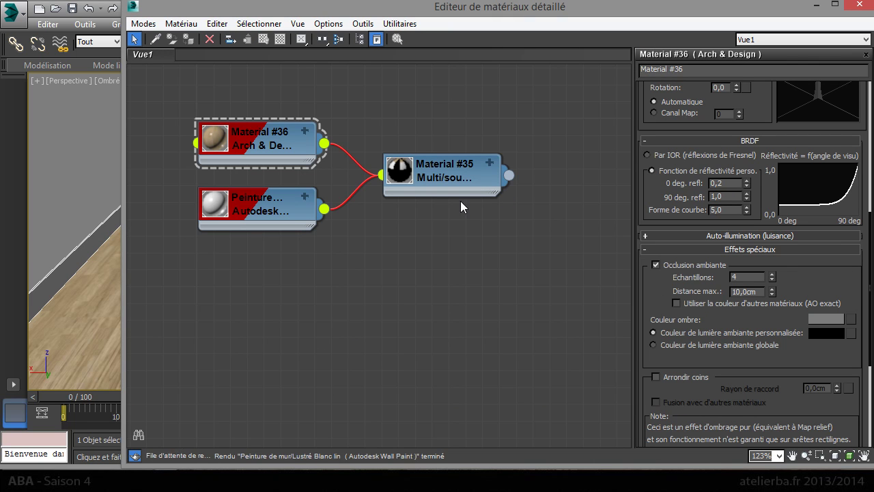
{"action": "right_click", "coordinate": [320, 311]}
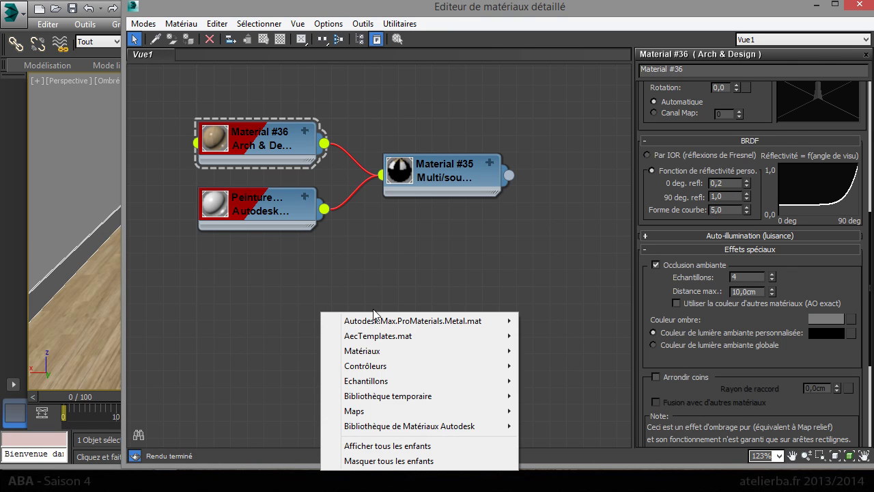
{"action": "mouse_move", "coordinate": [395, 352]}
{"action": "mouse_move", "coordinate": [573, 369]}
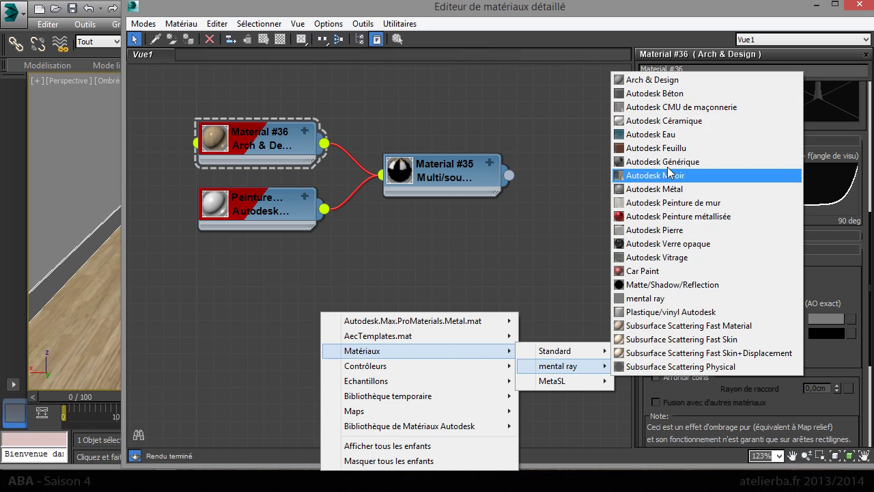
{"action": "left_click", "coordinate": [654, 80]}
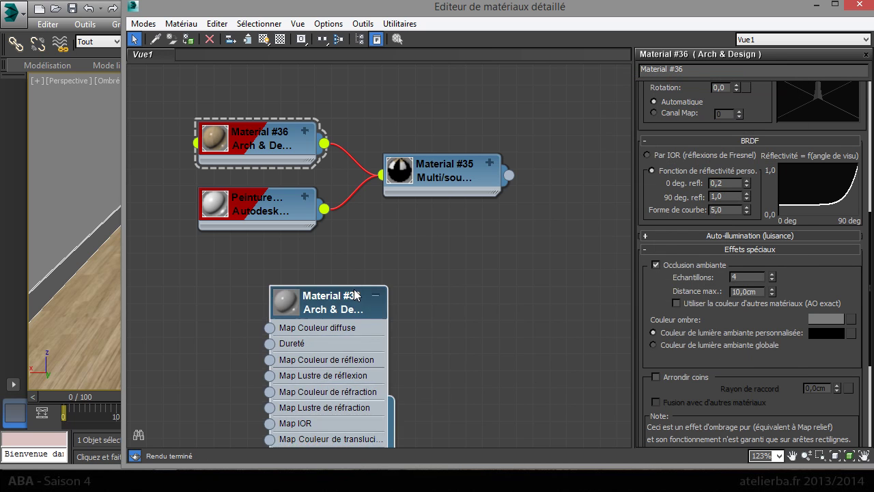
{"action": "left_click_drag", "start_coordinate": [316, 313], "coordinate": [469, 237]}
{"action": "double_click", "coordinate": [470, 238]}
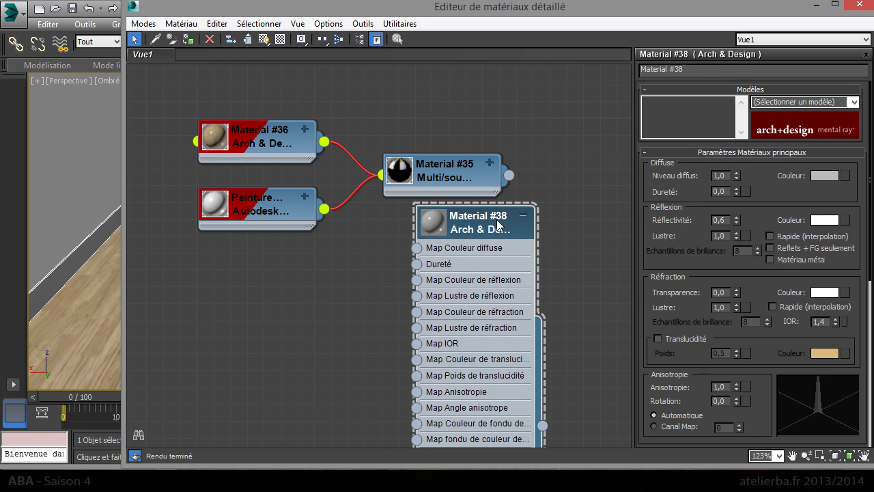
{"action": "left_click", "coordinate": [522, 214]}
{"action": "left_click_drag", "start_coordinate": [489, 230], "coordinate": [455, 113]}
Step: Apply the Finition perle template to the baseboard's Arch & Design material and set its diffuse colour to light grey, value about 0.86
{"action": "left_click", "coordinate": [853, 102]}
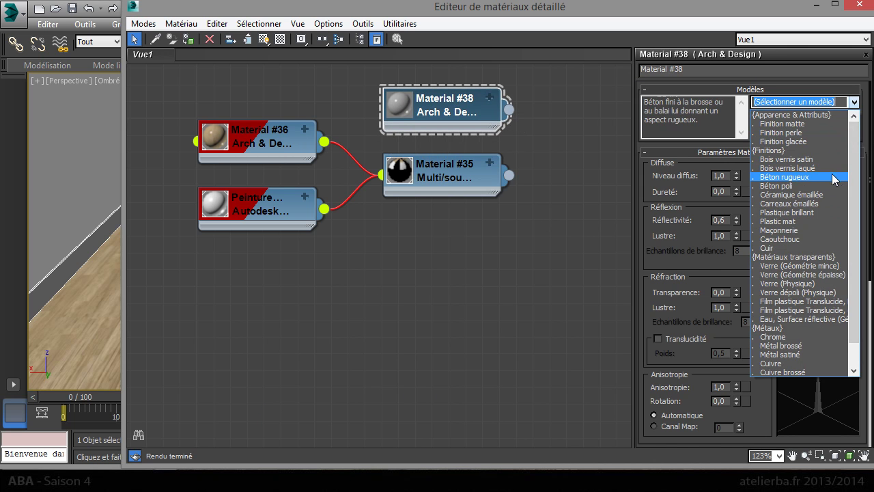
{"action": "left_click", "coordinate": [833, 134]}
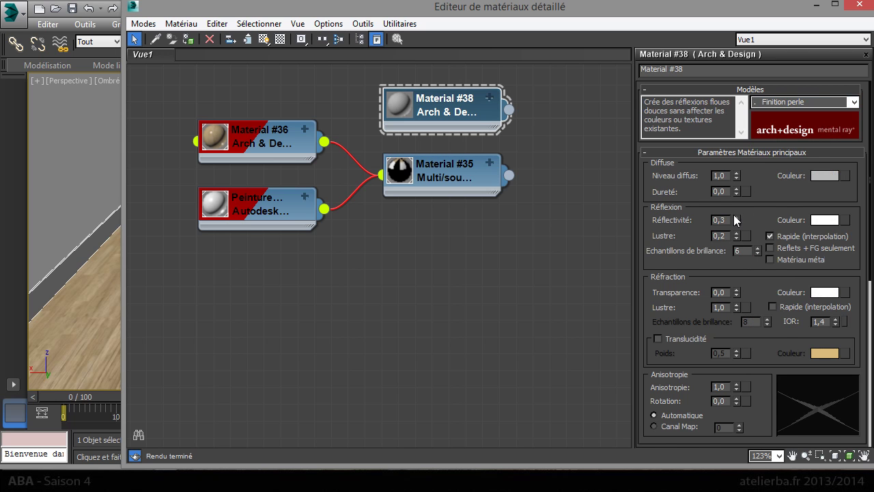
{"action": "left_click", "coordinate": [823, 175]}
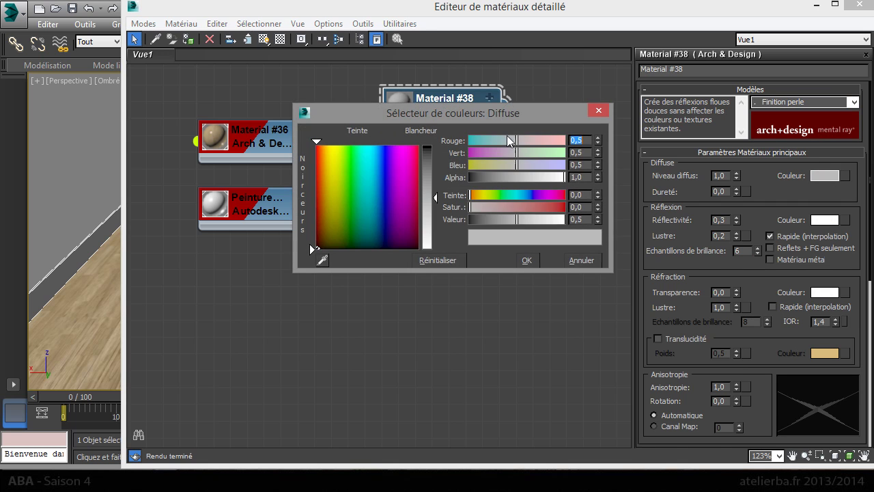
{"action": "mouse_move", "coordinate": [431, 239]}
{"action": "left_mouse_down"}
{"action": "mouse_move", "coordinate": [433, 250]}
{"action": "mouse_move", "coordinate": [426, 240]}
{"action": "mouse_move", "coordinate": [444, 236]}
{"action": "left_mouse_up"}
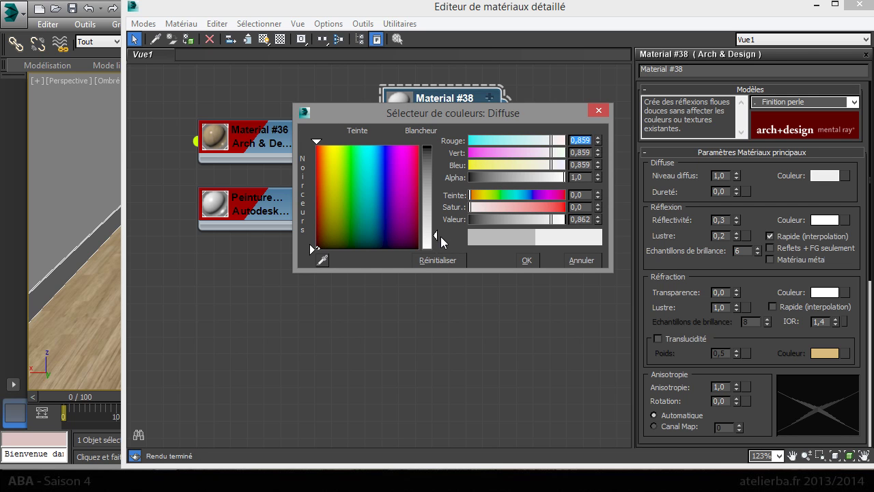
{"action": "left_click", "coordinate": [527, 260]}
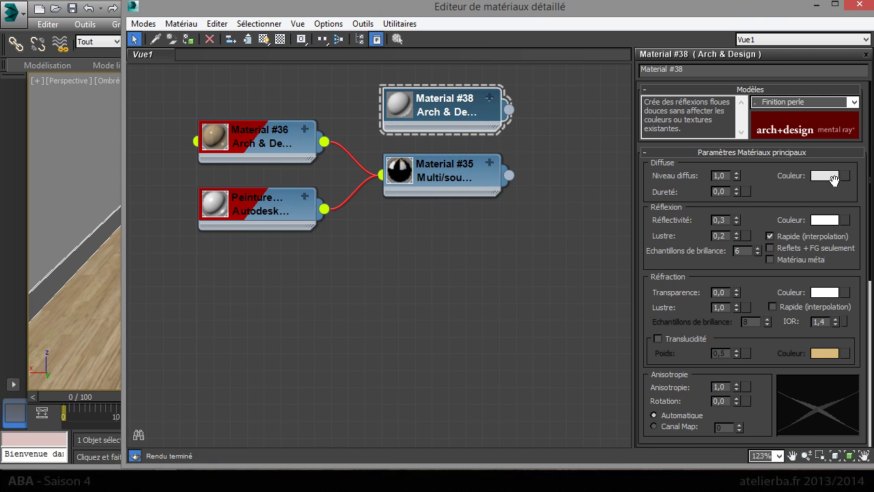
Step: Enable ambient occlusion on the Arch & Design material with a maximum distance of 5 cm and 4 samples
{"action": "scroll", "coordinate": [770, 215], "scroll_direction": "down", "scroll_amount": 5}
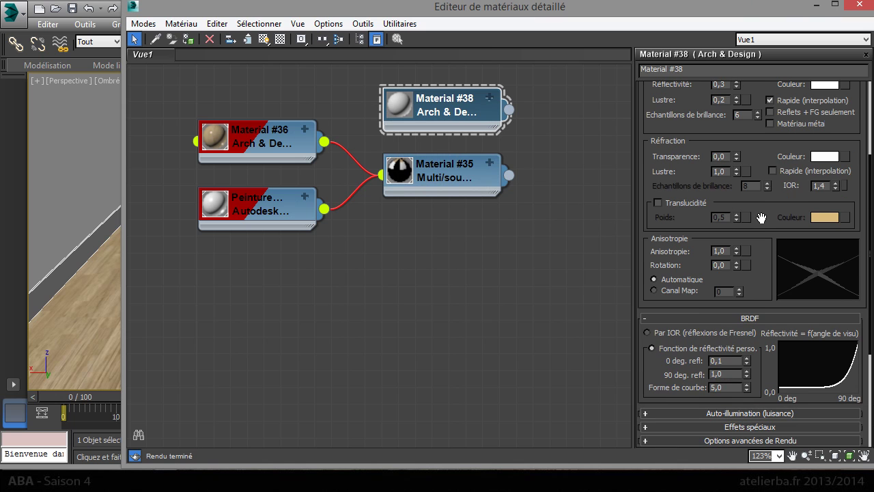
{"action": "scroll", "coordinate": [760, 217], "scroll_direction": "down", "scroll_amount": 4}
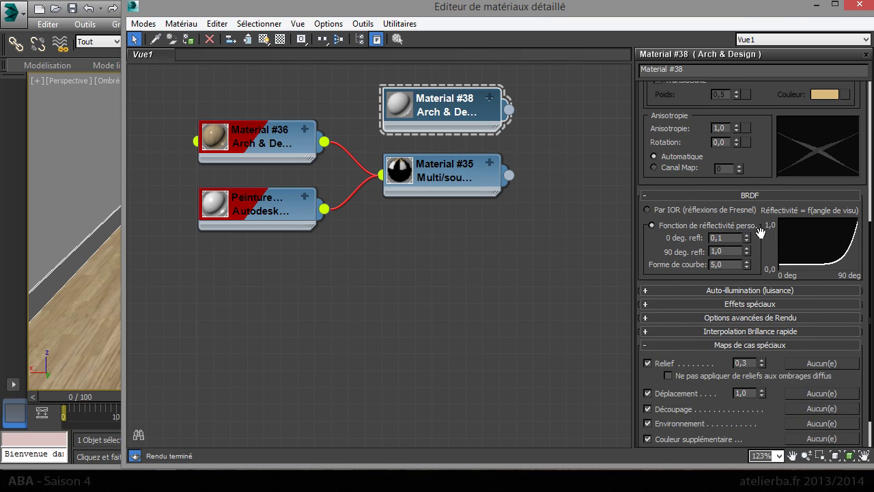
{"action": "left_click", "coordinate": [743, 303]}
{"action": "left_click", "coordinate": [656, 258]}
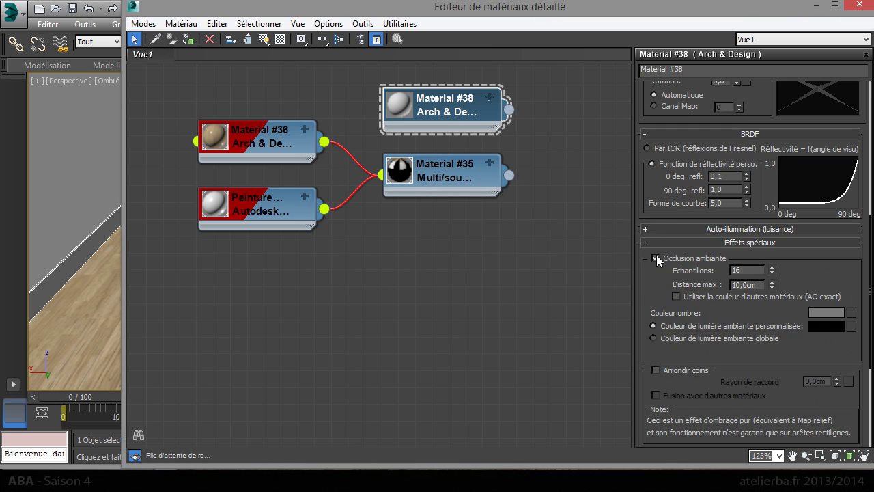
{"action": "double_click", "coordinate": [764, 285]}
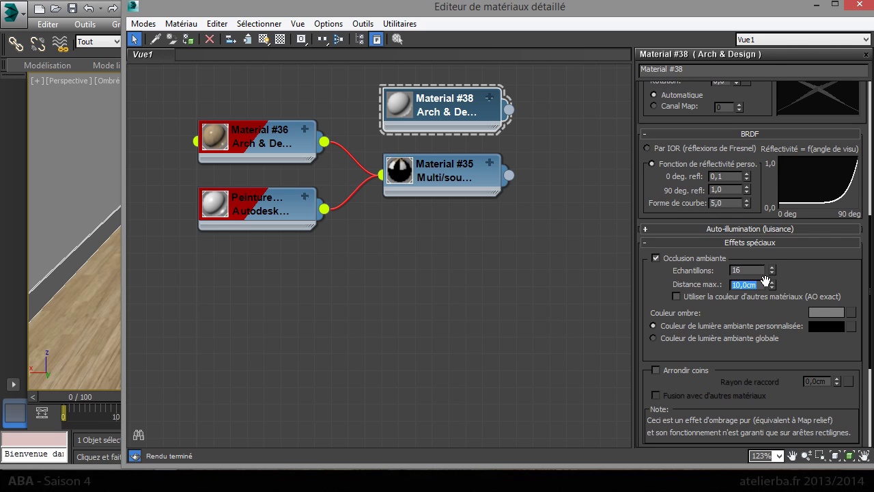
{"action": "type", "text": "5"}
{"action": "key", "text": "Return"}
{"action": "double_click", "coordinate": [753, 270]}
{"action": "type", "text": "4"}
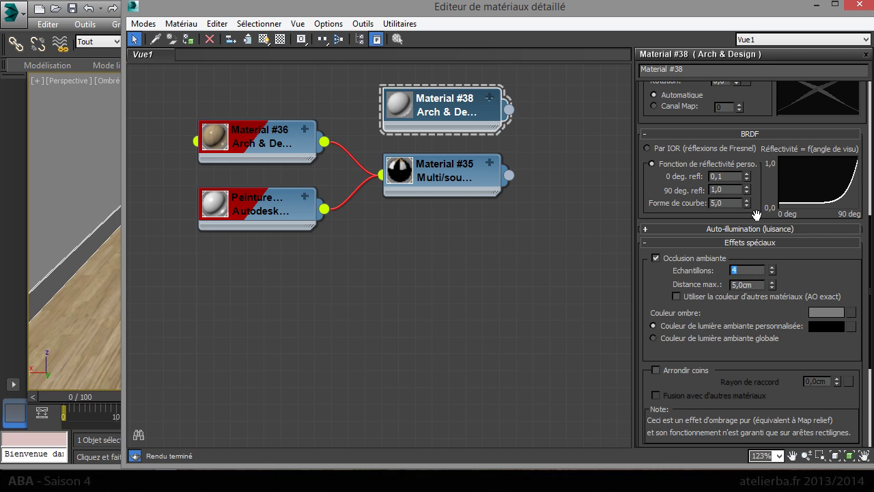
Step: Set the Arch & Design material's reflection glossiness samples to 4
{"action": "scroll", "coordinate": [731, 274], "scroll_direction": "up", "scroll_amount": 5}
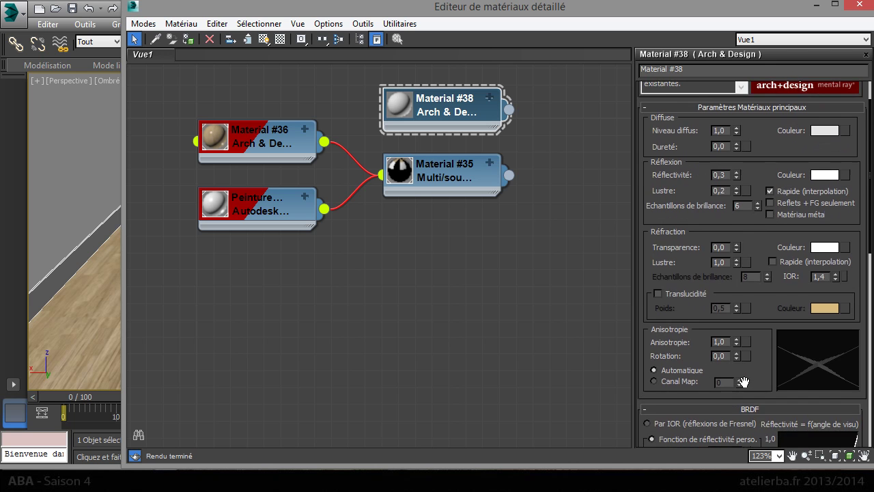
{"action": "scroll", "coordinate": [772, 157], "scroll_direction": "up", "scroll_amount": 1}
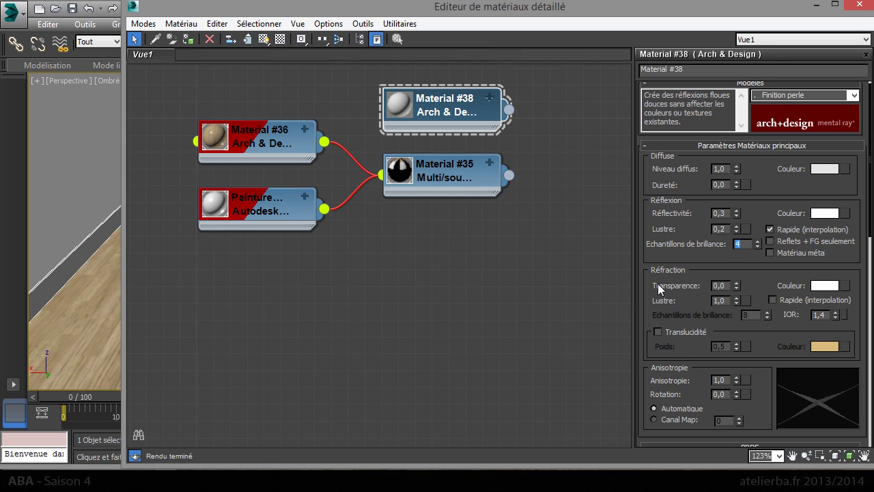
{"action": "double_click", "coordinate": [747, 244]}
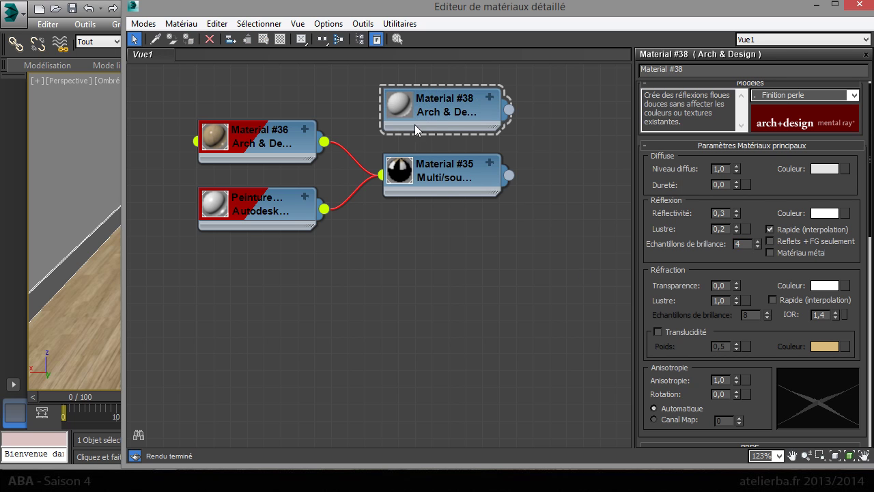
Step: Assign the white Arch & Design material to the selected Plinthe baseboard
{"action": "middle_click_drag", "start_coordinate": [430, 260], "coordinate": [426, 301]}
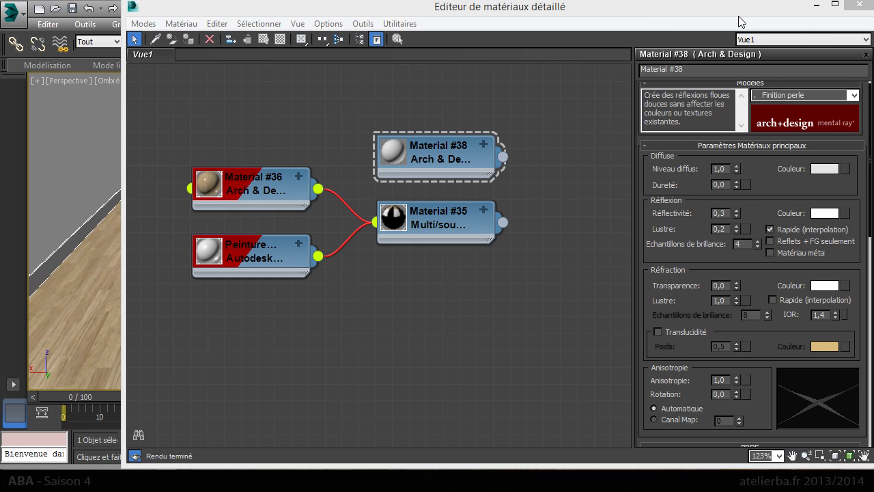
{"action": "left_click", "coordinate": [816, 5]}
{"action": "left_click_drag", "start_coordinate": [714, 138], "coordinate": [873, 137]}
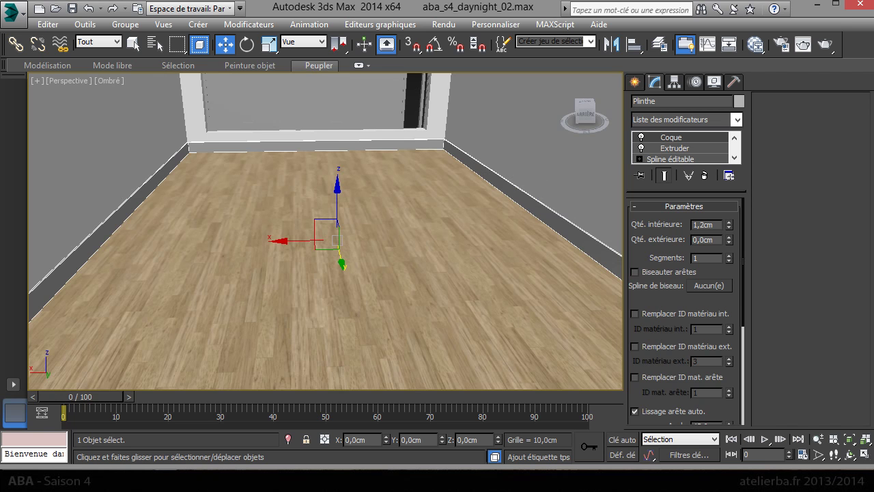
{"action": "key", "text": "m"}
{"action": "left_click", "coordinate": [414, 148]}
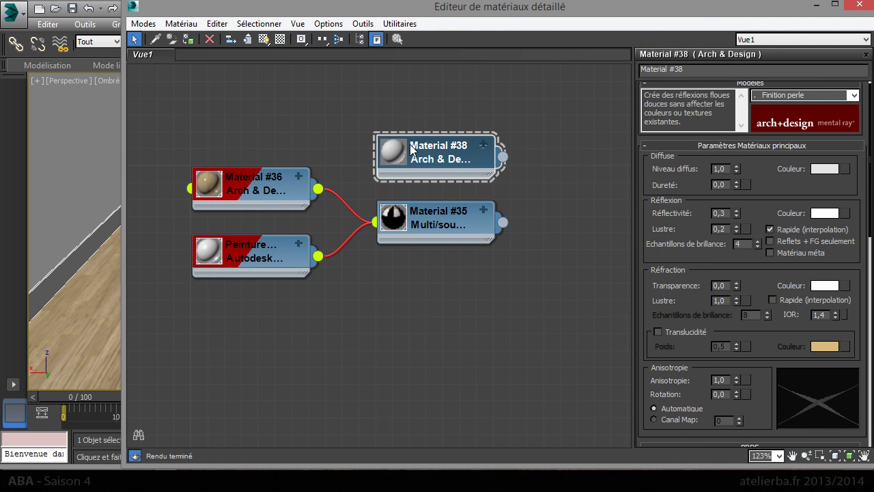
{"action": "left_click", "coordinate": [189, 39]}
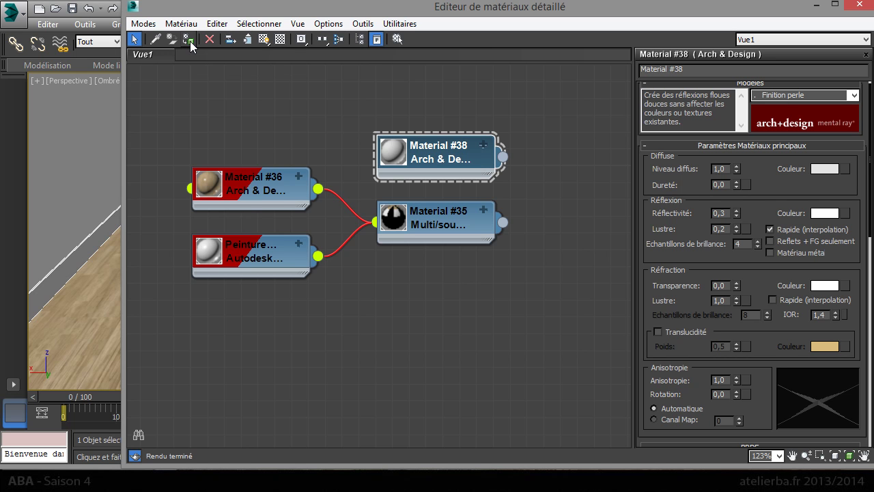
{"action": "left_click_drag", "start_coordinate": [504, 157], "coordinate": [579, 195]}
{"action": "left_click", "coordinate": [434, 148]}
Step: Create a new standard Multi/sous-objet material and place its node in the empty space beside the existing materials
{"action": "middle_click_drag", "start_coordinate": [558, 193], "coordinate": [365, 195]}
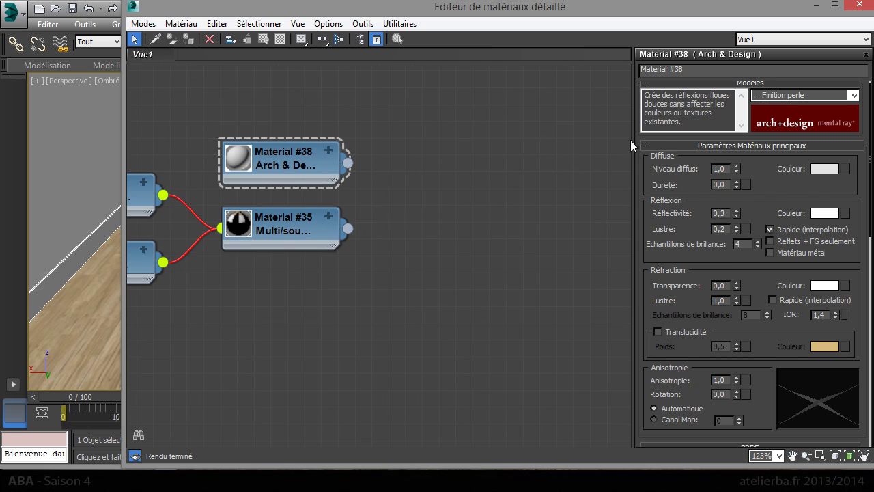
{"action": "right_click", "coordinate": [529, 149]}
{"action": "mouse_move", "coordinate": [578, 192]}
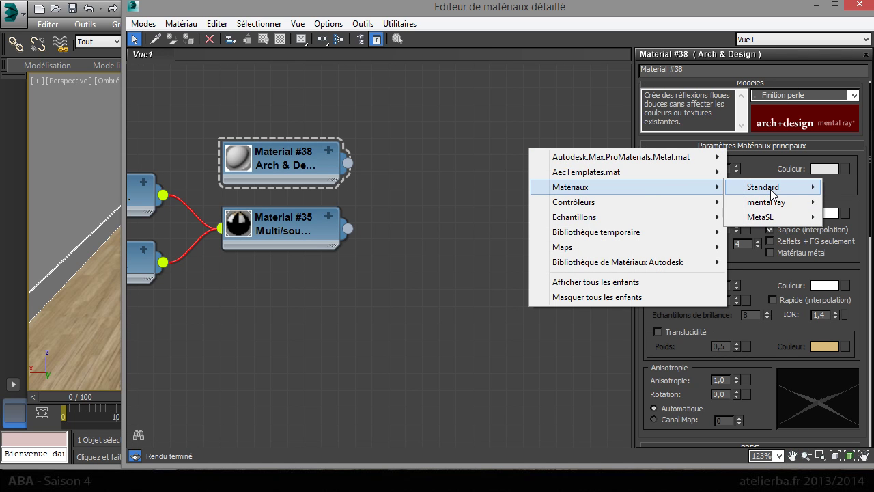
{"action": "right_click", "coordinate": [260, 104]}
{"action": "mouse_move", "coordinate": [341, 143]}
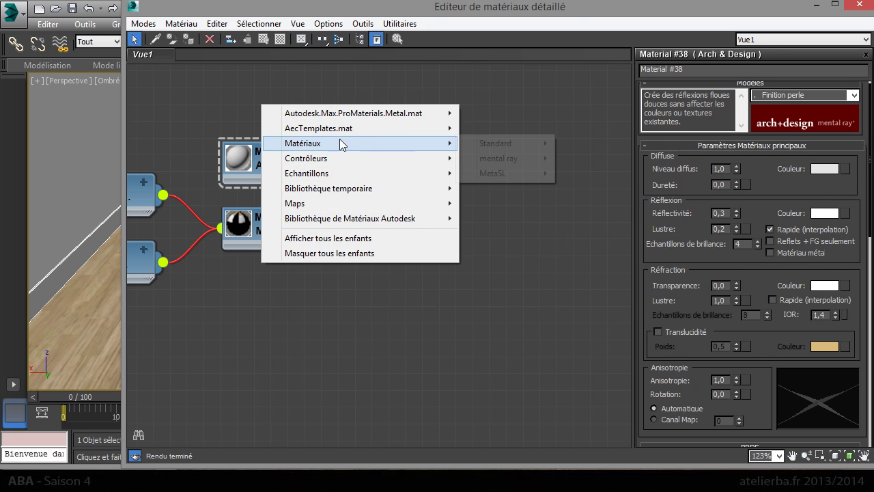
{"action": "mouse_move", "coordinate": [497, 144]}
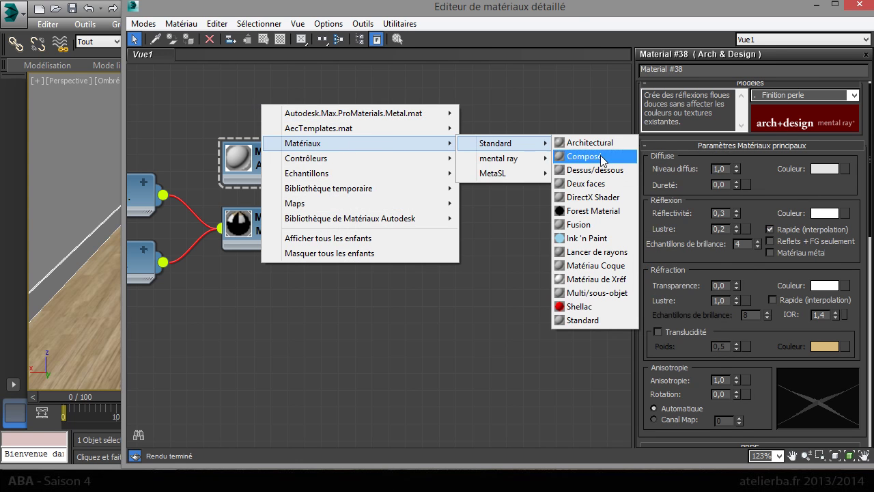
{"action": "left_click", "coordinate": [598, 293]}
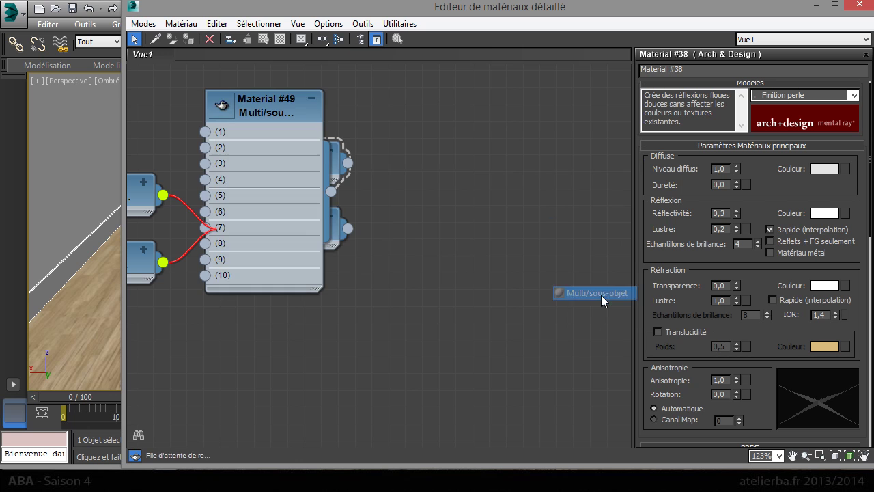
{"action": "left_click_drag", "start_coordinate": [263, 104], "coordinate": [503, 124]}
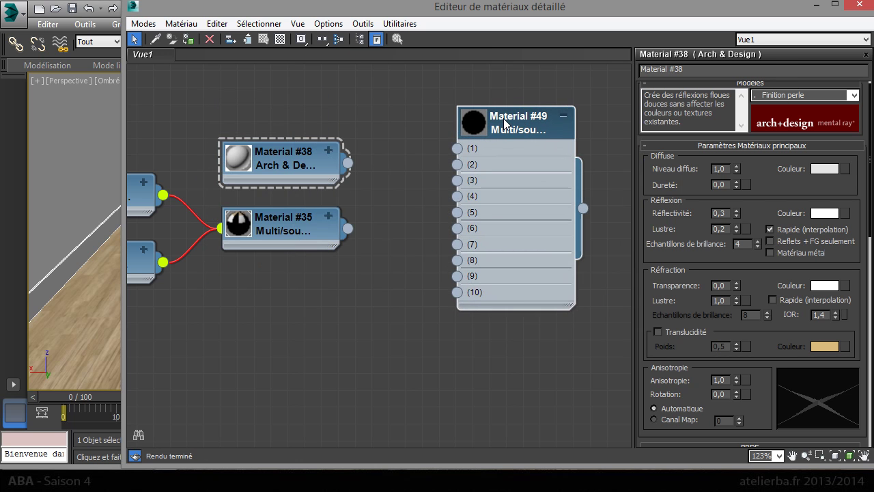
Step: Reduce the new Multi/sous-objet material to 5 sub-materials and move its node farther from the other materials
{"action": "double_click", "coordinate": [504, 123]}
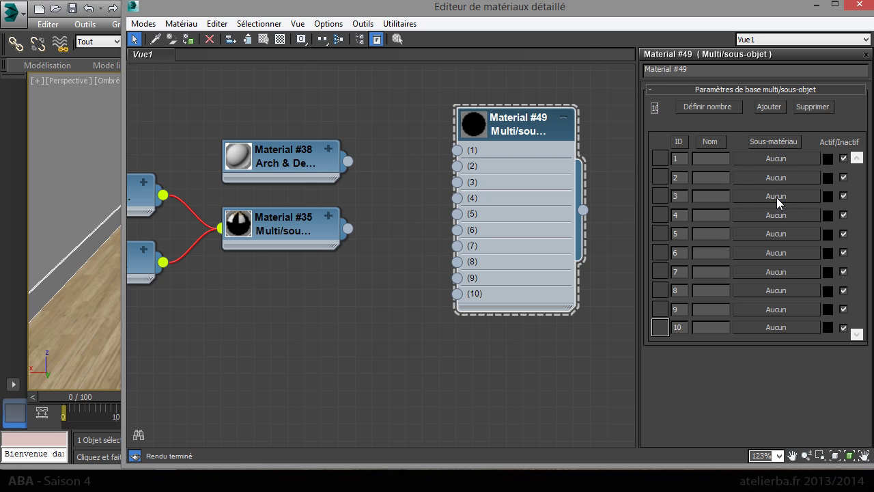
{"action": "left_click", "coordinate": [707, 108]}
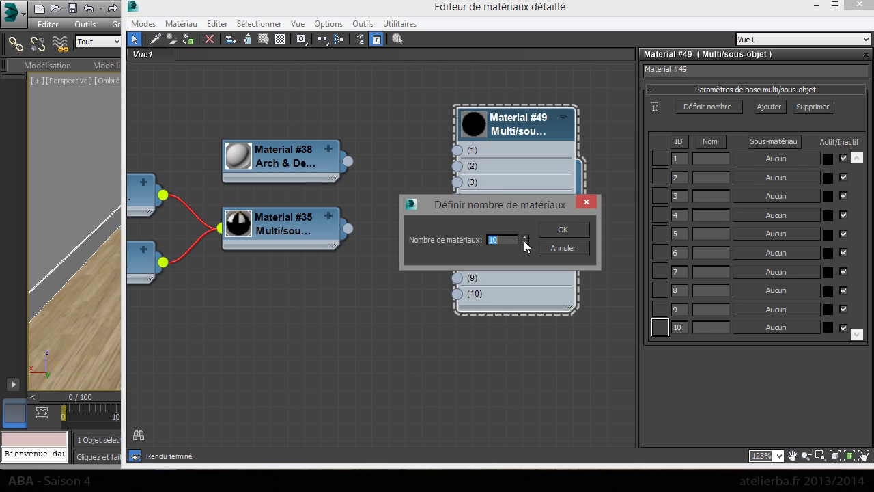
{"action": "left_click", "coordinate": [564, 230]}
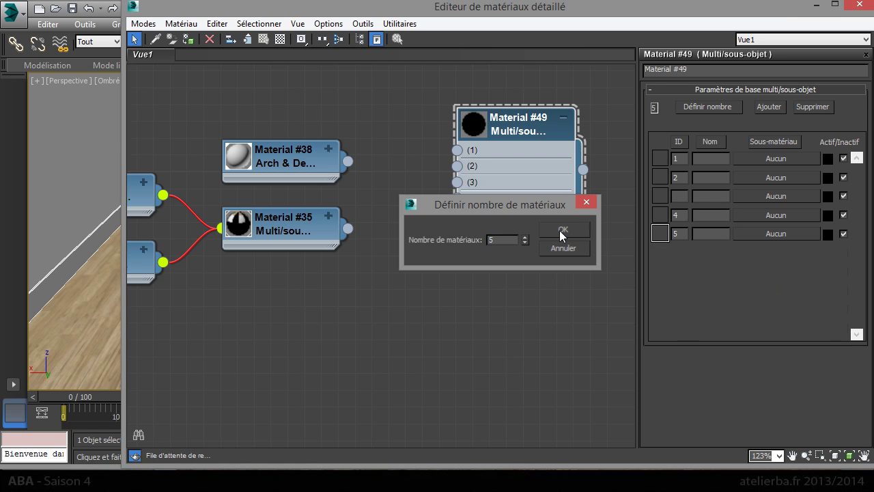
{"action": "left_click_drag", "start_coordinate": [525, 135], "coordinate": [592, 168]}
Step: Create a mental ray Autodesk Métal material and hide its child tree of bitmap nodes
{"action": "right_click", "coordinate": [436, 111]}
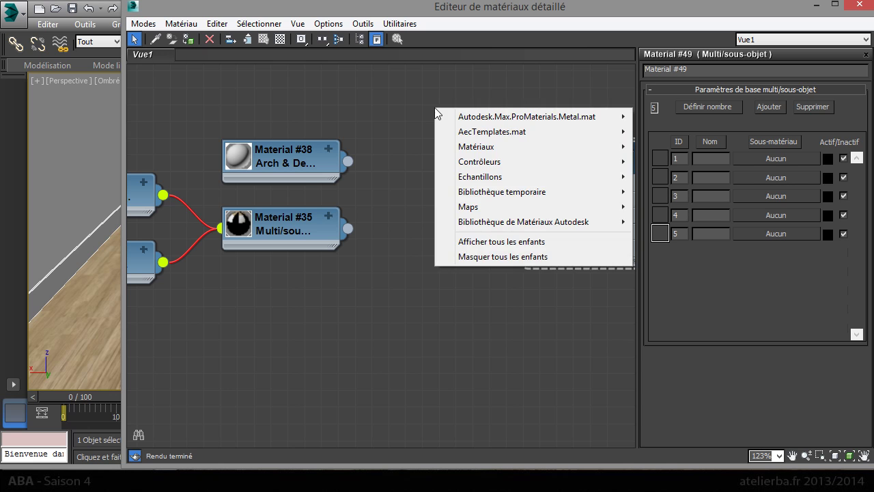
{"action": "left_click", "coordinate": [371, 121]}
{"action": "scroll", "coordinate": [357, 166], "scroll_direction": "down", "scroll_amount": 1}
{"action": "right_click", "coordinate": [439, 97]}
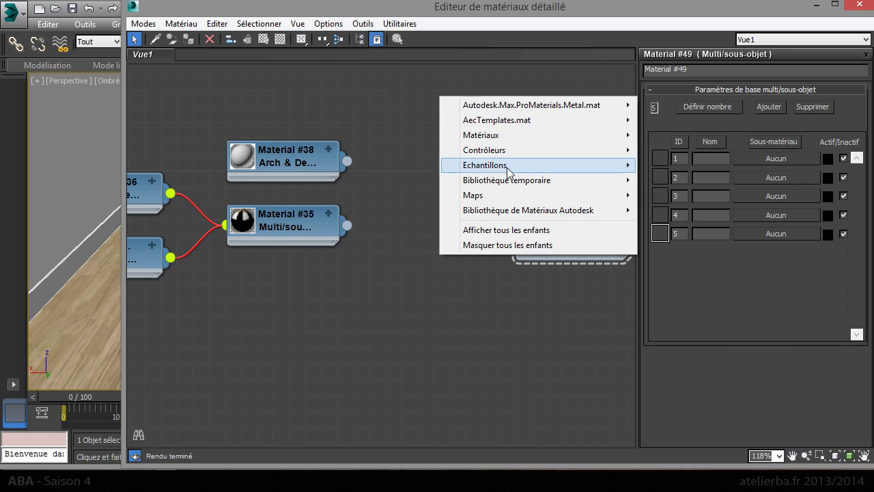
{"action": "mouse_move", "coordinate": [501, 139]}
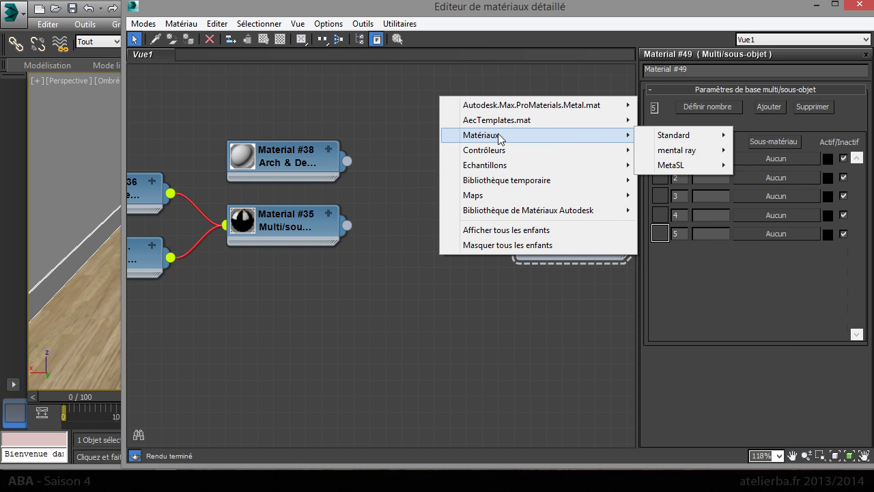
{"action": "right_click", "coordinate": [314, 102]}
{"action": "mouse_move", "coordinate": [372, 142]}
{"action": "mouse_move", "coordinate": [562, 163]}
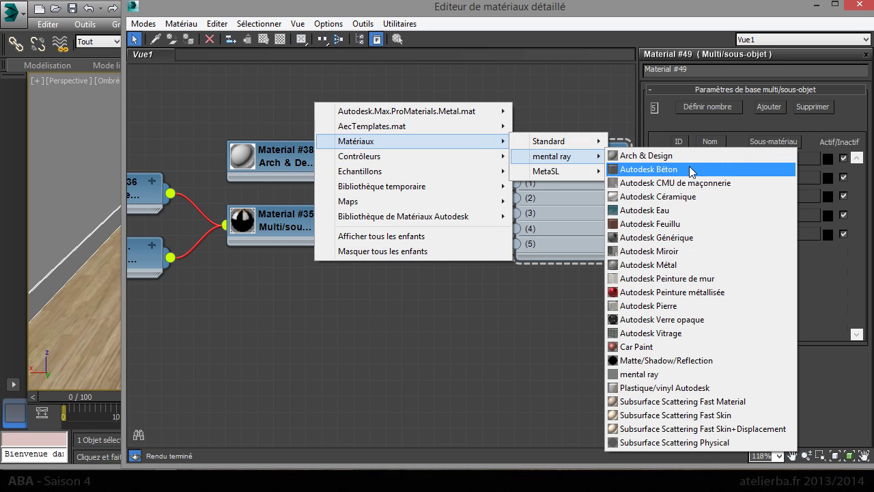
{"action": "left_click", "coordinate": [686, 267]}
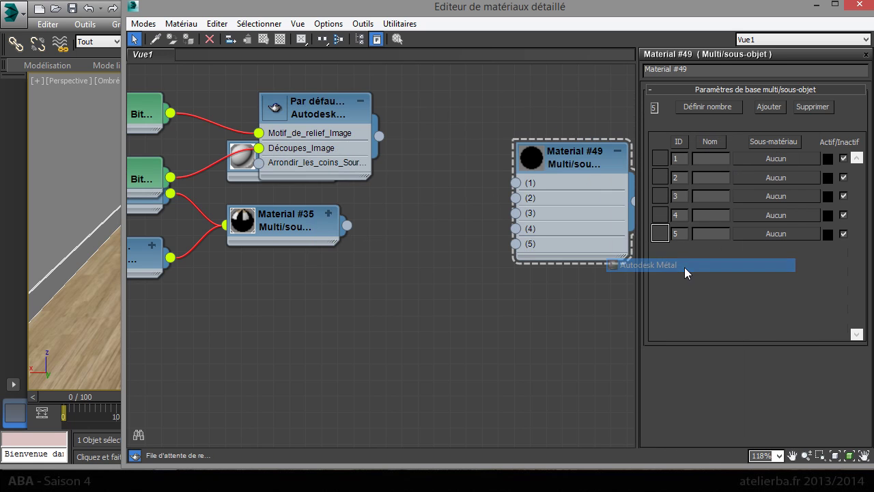
{"action": "right_click", "coordinate": [331, 115]}
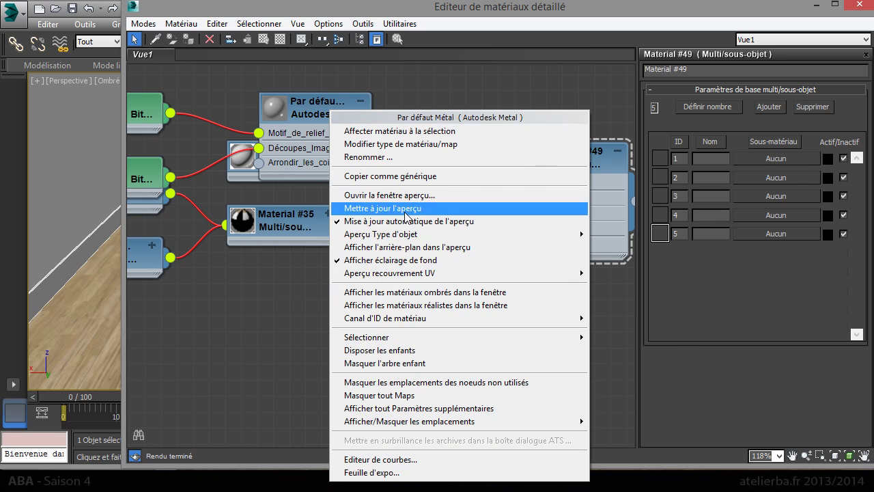
{"action": "left_click", "coordinate": [383, 368]}
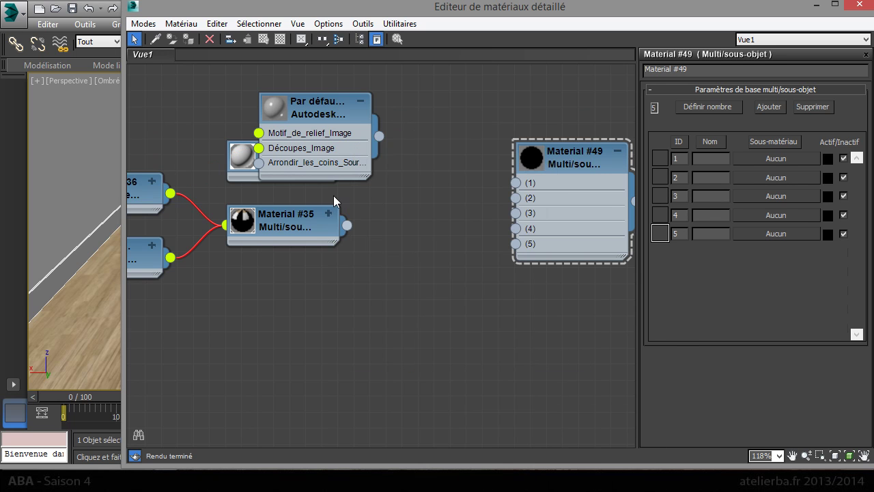
Step: Connect the Autodesk Métal material to slots 1, 2, 4 and 5 of the new Multi/sous-objet material, and open the metal's parameters
{"action": "left_click_drag", "start_coordinate": [343, 131], "coordinate": [515, 198]}
{"action": "left_click_drag", "start_coordinate": [476, 121], "coordinate": [516, 228]}
{"action": "left_click_drag", "start_coordinate": [476, 121], "coordinate": [516, 244]}
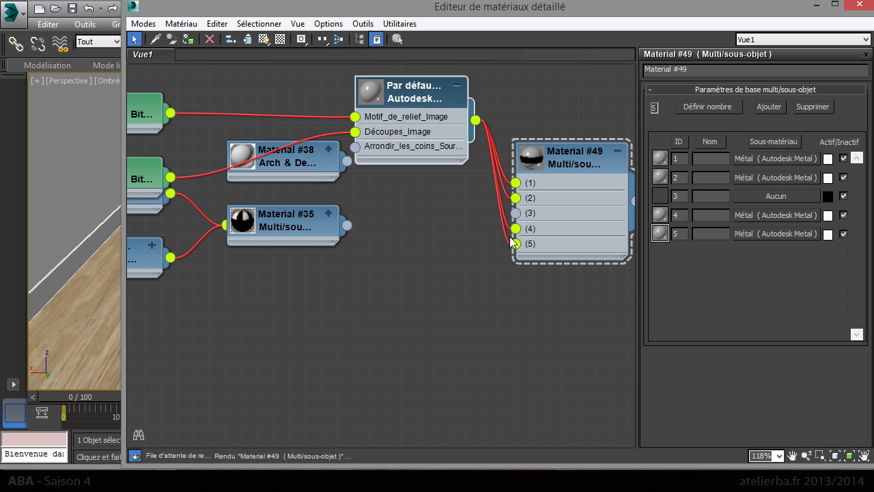
{"action": "left_click", "coordinate": [424, 97]}
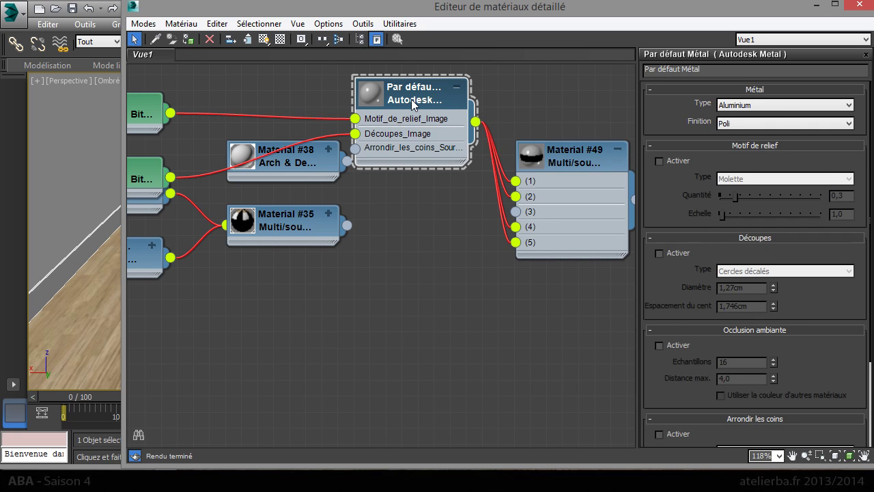
Step: Set the Autodesk Métal material's type to Acier inoxydable and its finish to Semi-poli
{"action": "left_click", "coordinate": [786, 124]}
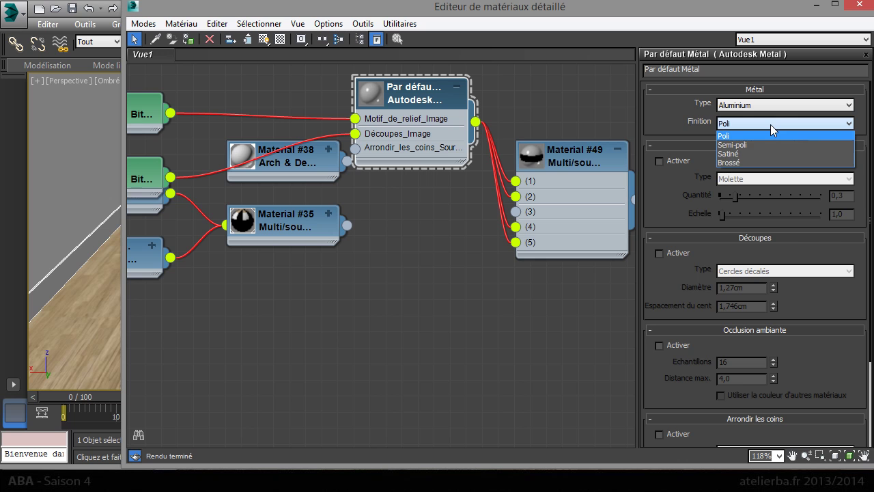
{"action": "left_click", "coordinate": [731, 163]}
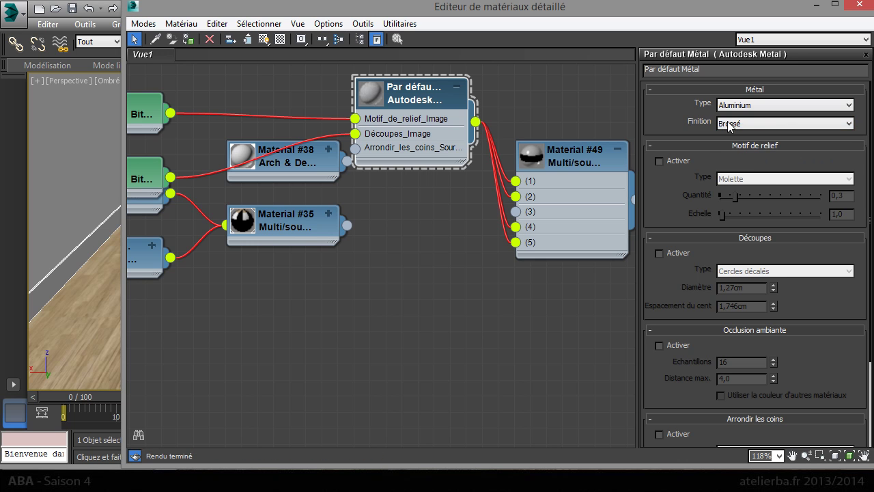
{"action": "left_click", "coordinate": [747, 106]}
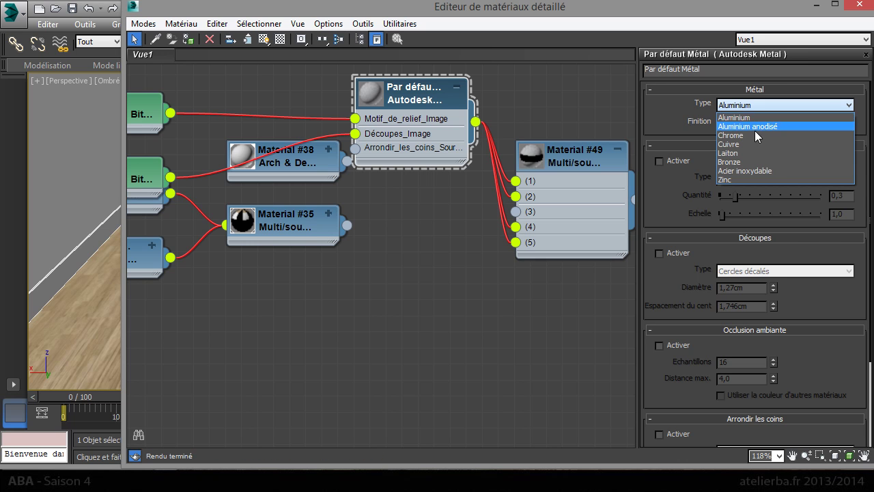
{"action": "left_click", "coordinate": [769, 170]}
{"action": "left_click", "coordinate": [750, 127]}
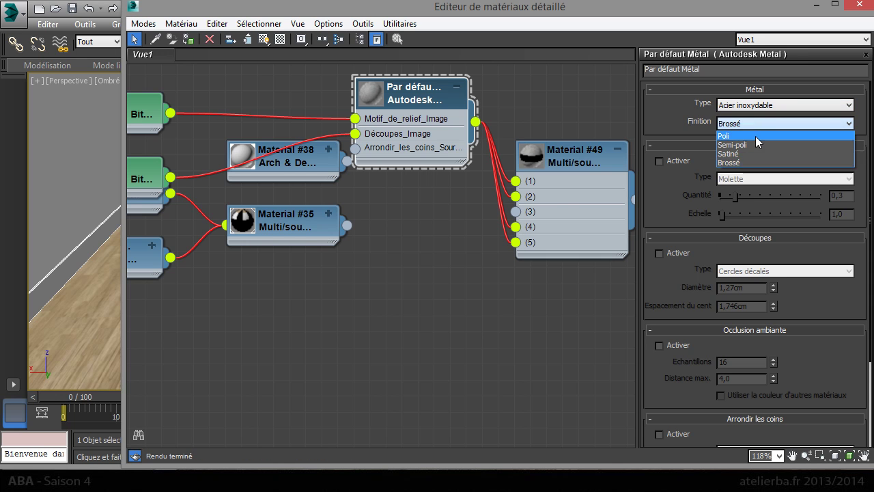
{"action": "left_click", "coordinate": [757, 145]}
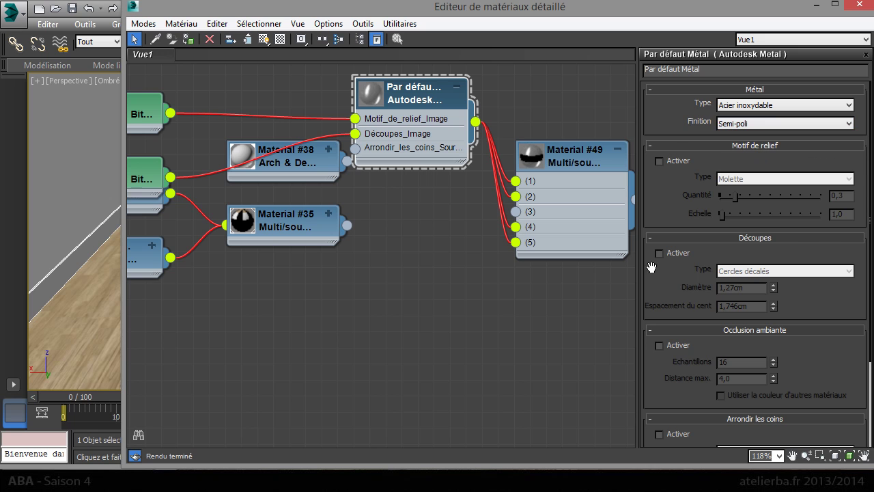
Step: Enable the metal's ambient occlusion with 4 samples and a maximum distance of 2,0, and set its glossy reflection samples to 4
{"action": "left_click", "coordinate": [665, 344]}
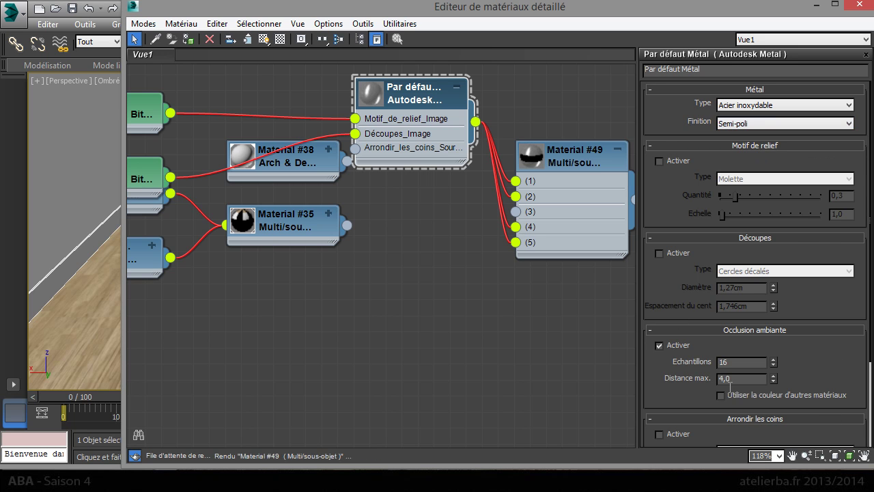
{"action": "type", "text": "2"}
{"action": "key", "text": "Return"}
{"action": "left_click", "coordinate": [737, 361]}
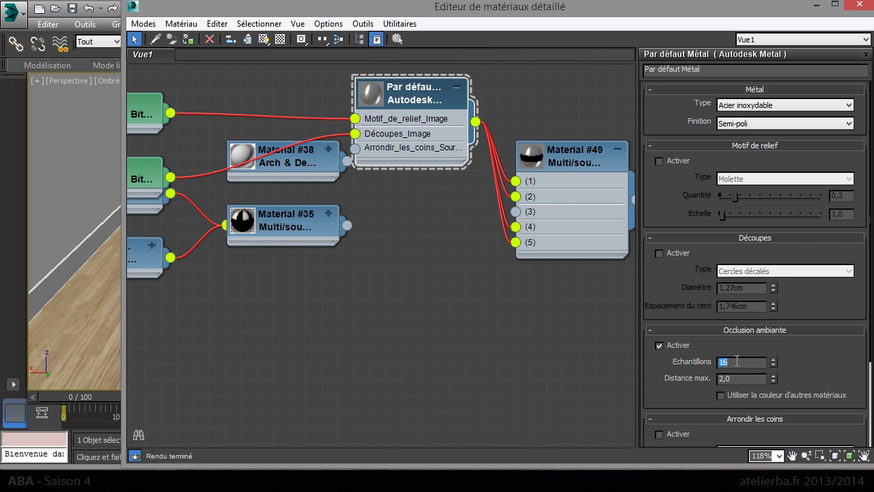
{"action": "type", "text": "4"}
{"action": "key", "text": "Return"}
{"action": "left_click_drag", "start_coordinate": [827, 381], "coordinate": [811, 242]}
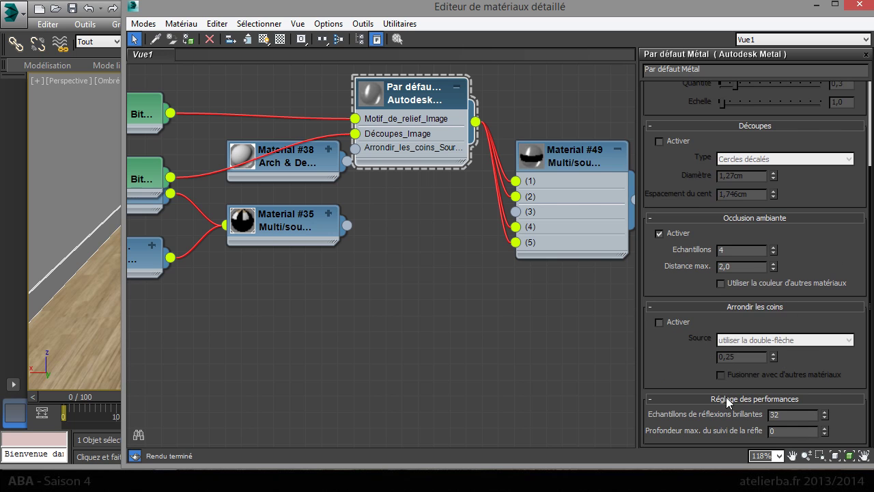
{"action": "type", "text": "4"}
{"action": "key", "text": "Return"}
Step: Hide the child tree of the Autodesk Métal material and collapse its node
{"action": "right_click", "coordinate": [401, 91]}
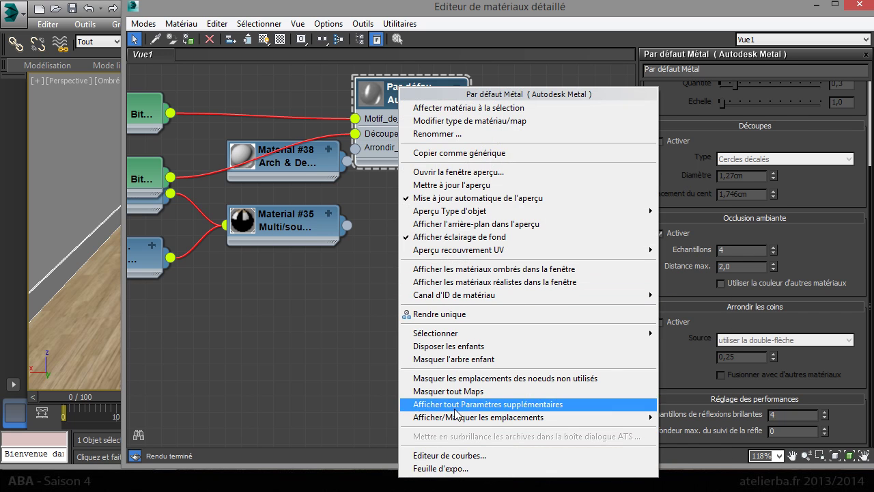
{"action": "left_click", "coordinate": [391, 101]}
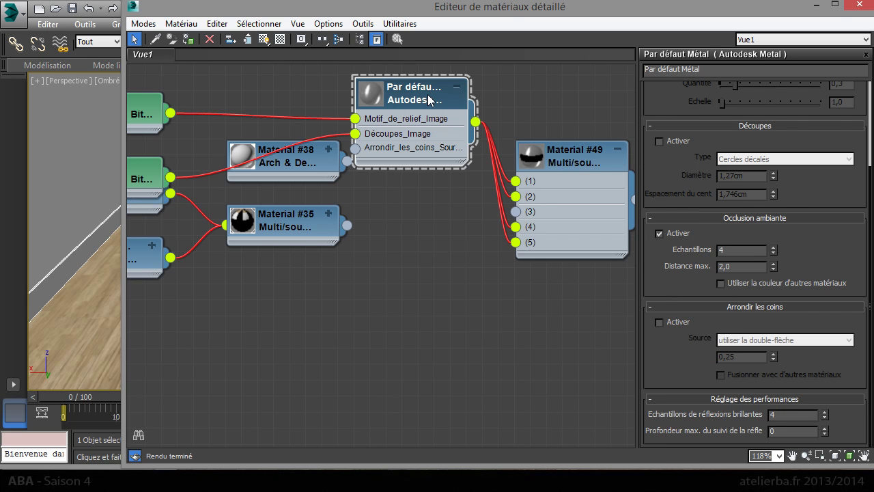
{"action": "right_click", "coordinate": [423, 96]}
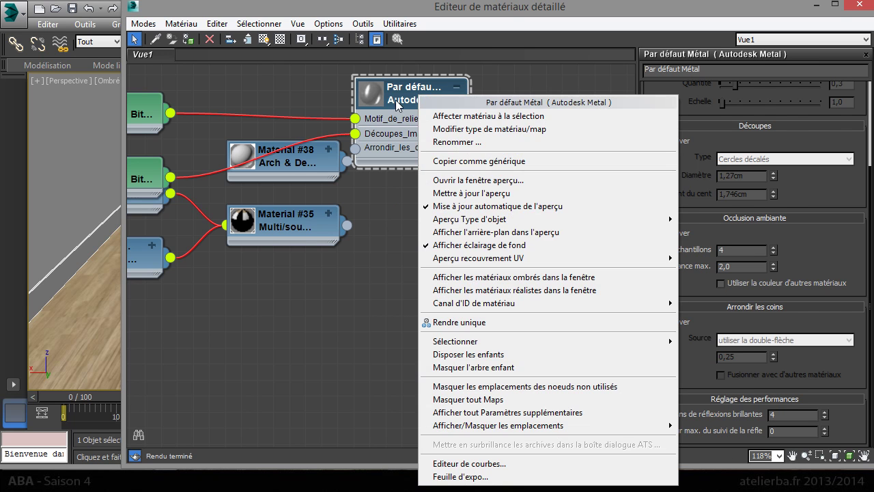
{"action": "left_click", "coordinate": [477, 367]}
{"action": "left_click", "coordinate": [456, 88]}
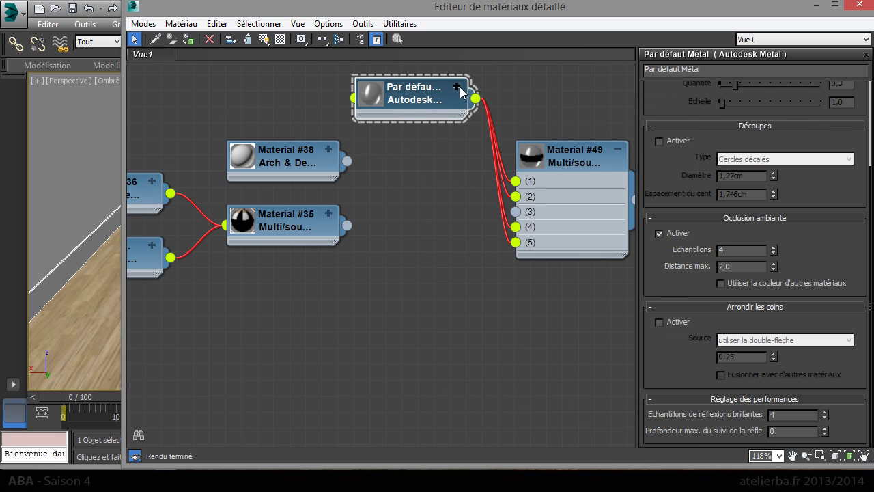
Step: Create a mental ray Arch & Design material in slot 3 of the new Multi/sous-objet material, open its parameters and collapse its node
{"action": "left_click_drag", "start_coordinate": [515, 211], "coordinate": [462, 319]}
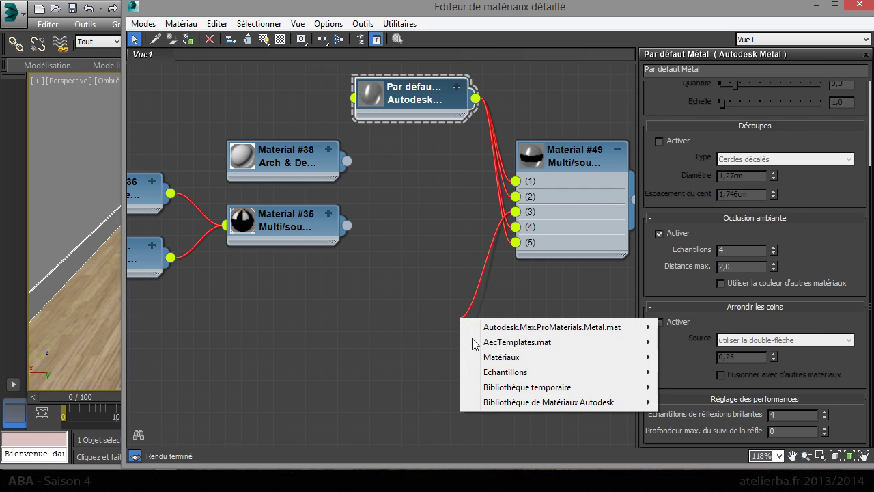
{"action": "mouse_move", "coordinate": [514, 380]}
{"action": "mouse_move", "coordinate": [523, 360]}
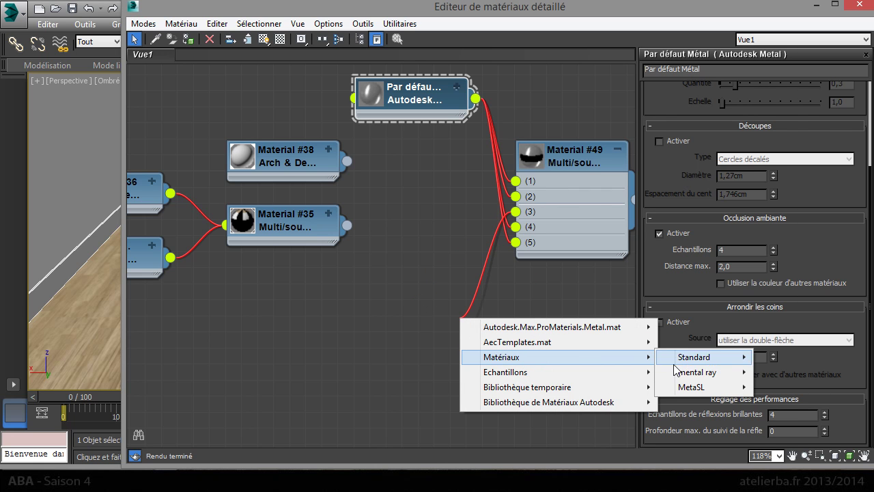
{"action": "mouse_move", "coordinate": [689, 374]}
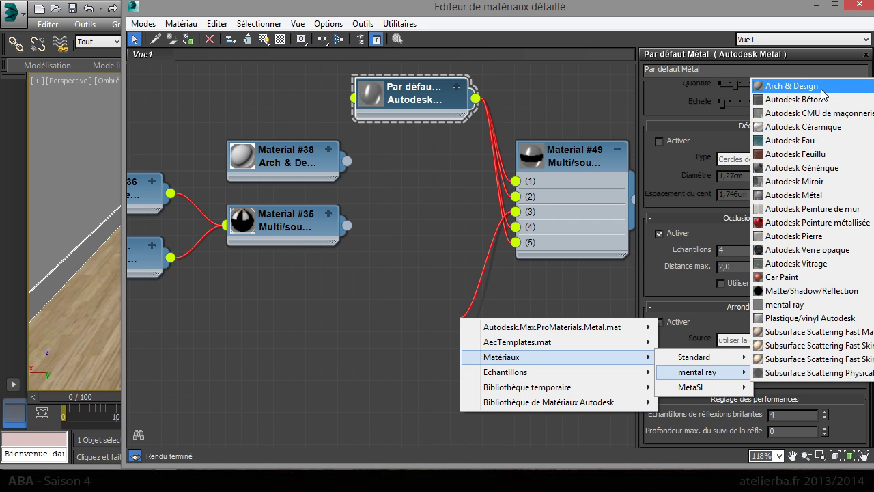
{"action": "left_click", "coordinate": [792, 86]}
{"action": "left_click_drag", "start_coordinate": [481, 318], "coordinate": [451, 209]}
{"action": "double_click", "coordinate": [450, 208]}
{"action": "left_click", "coordinate": [472, 198]}
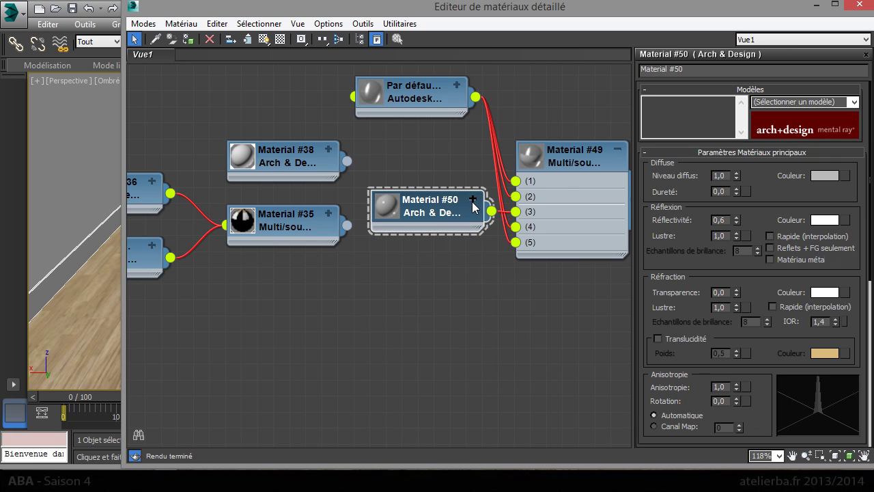
Step: Apply the Verre (Géométrie mince) template to the new Arch & Design material and move its node below the other materials
{"action": "left_click", "coordinate": [853, 101]}
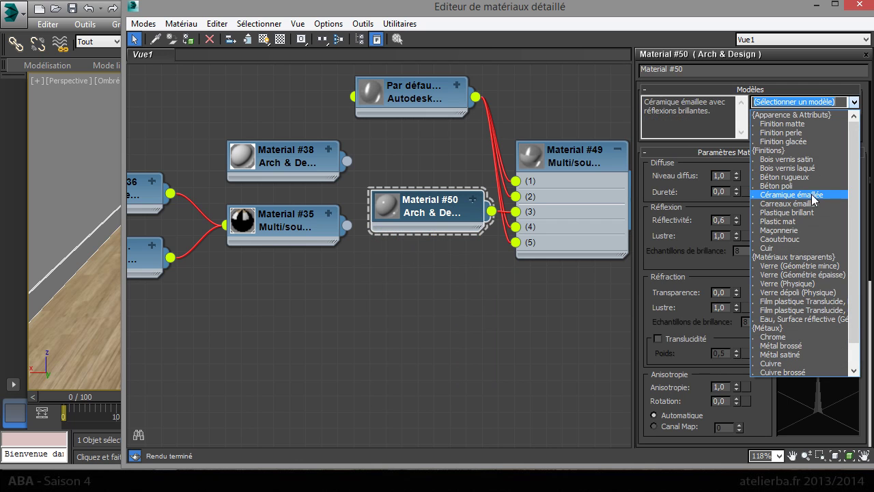
{"action": "left_click", "coordinate": [792, 272]}
{"action": "left_click_drag", "start_coordinate": [442, 218], "coordinate": [411, 298]}
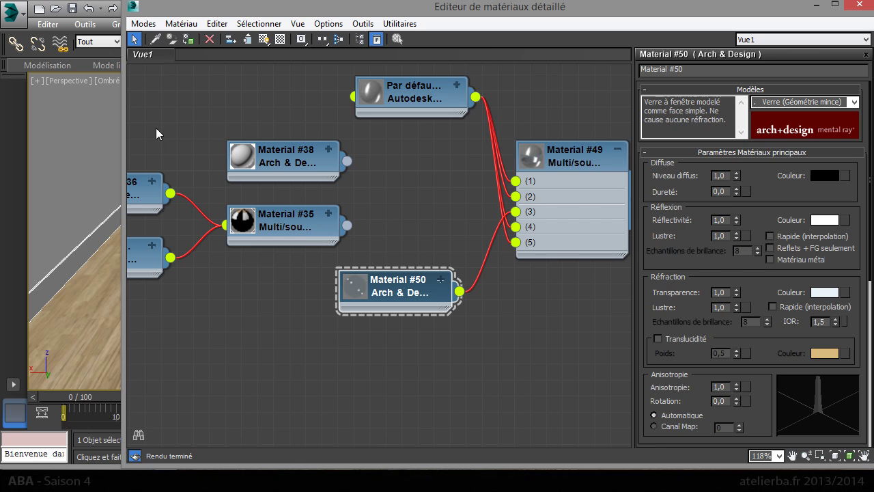
Step: Narrow the material editor to uncover the viewport, and assign the metal and glass Multi/sous-objet material to the sliding door
{"action": "left_click_drag", "start_coordinate": [125, 118], "coordinate": [313, 184]}
{"action": "left_click", "coordinate": [233, 117]}
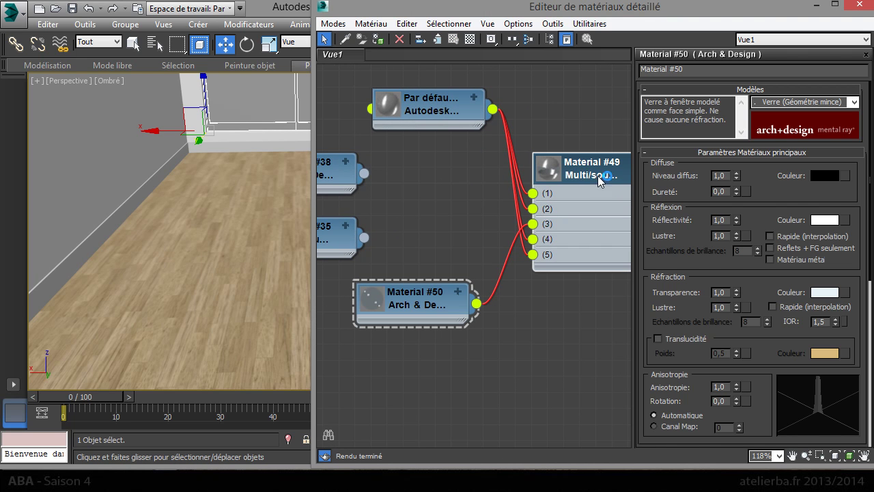
{"action": "left_click", "coordinate": [377, 40]}
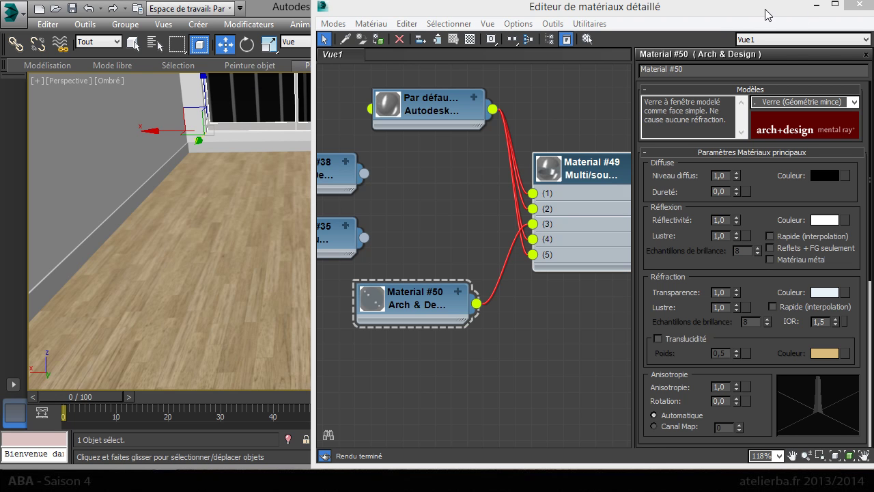
Step: Shorten the material editor window and assign the Autodesk Métal material to the balcony railing
{"action": "left_click_drag", "start_coordinate": [748, 6], "coordinate": [751, 116]}
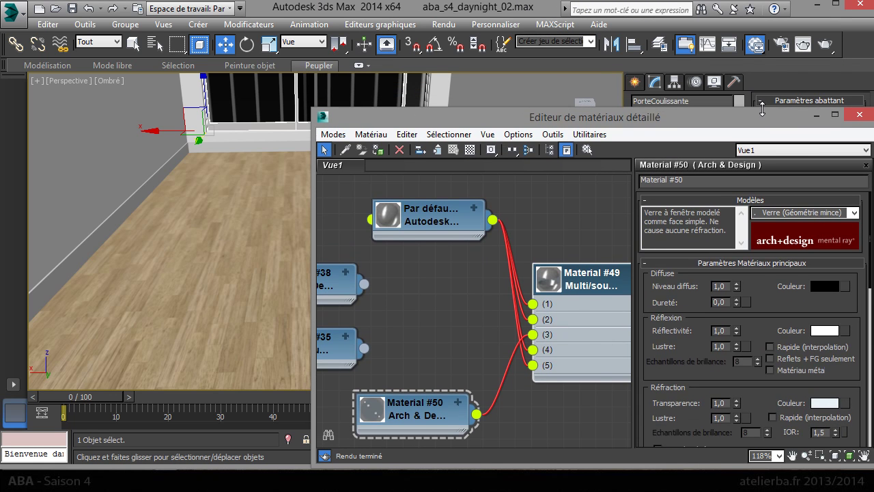
{"action": "left_click", "coordinate": [423, 90]}
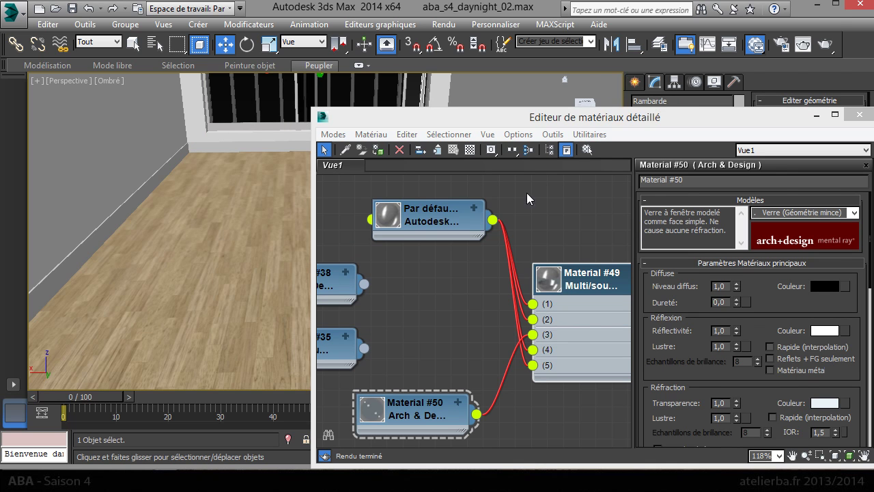
{"action": "left_click", "coordinate": [450, 223]}
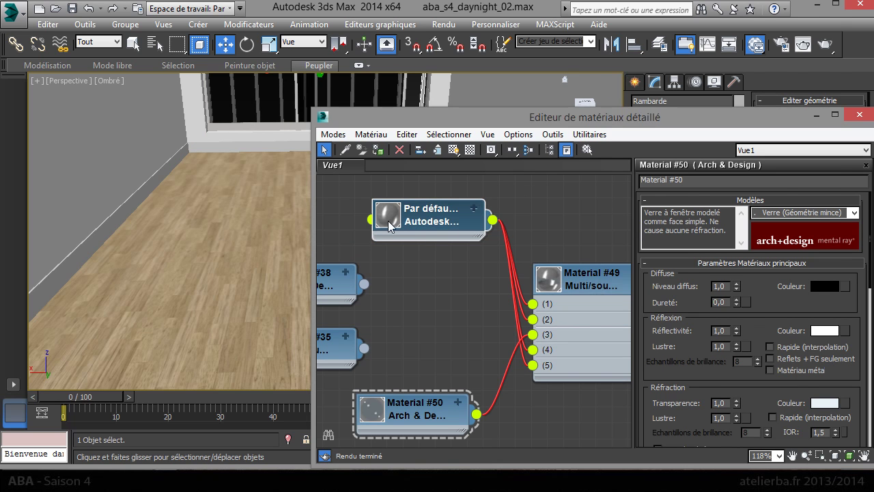
{"action": "left_click", "coordinate": [379, 151]}
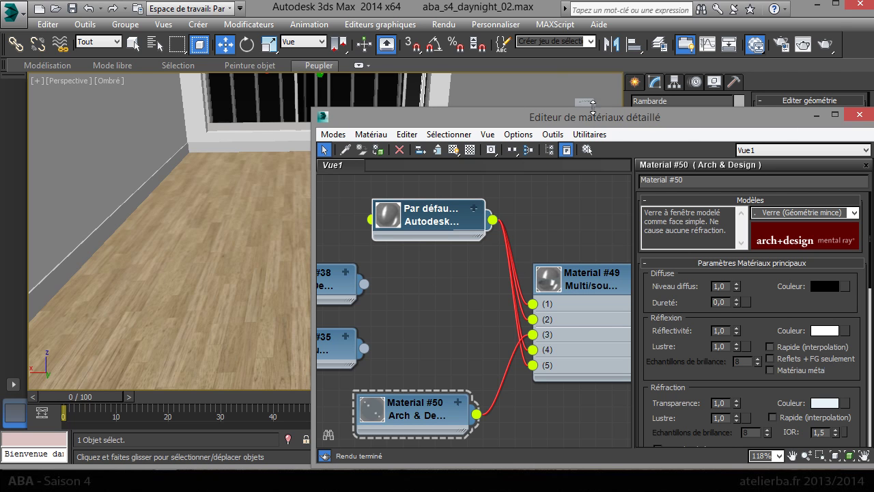
Step: Assign the Autodesk wall paint material to the pivot door at the back of the room, and clear the selection
{"action": "scroll", "coordinate": [584, 104], "scroll_direction": "up", "scroll_amount": 5}
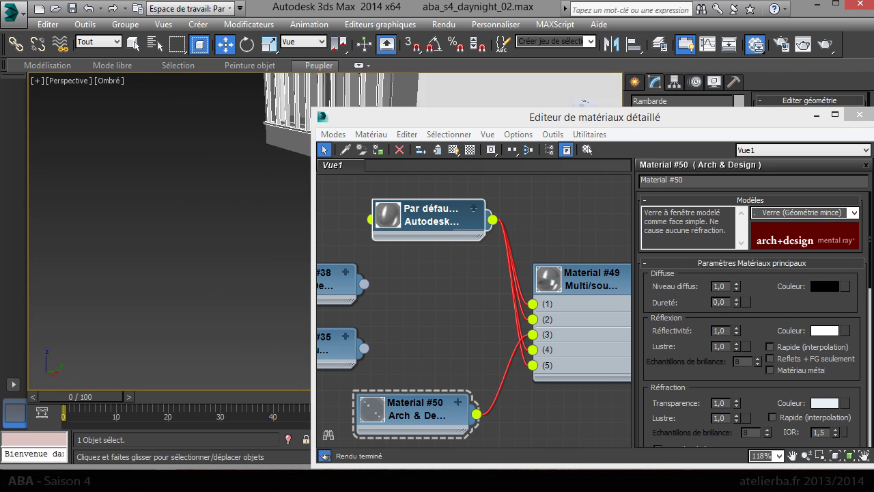
{"action": "scroll", "coordinate": [271, 121], "scroll_direction": "down", "scroll_amount": 6}
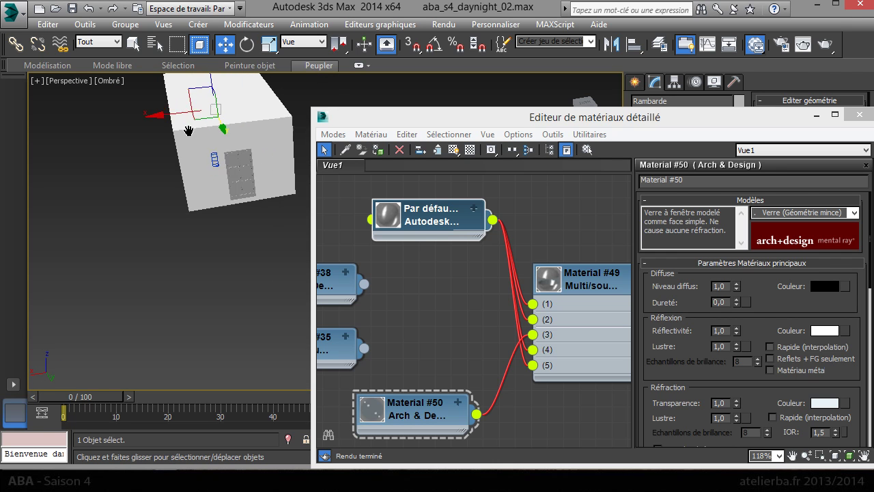
{"action": "left_click", "coordinate": [221, 184]}
{"action": "middle_click_drag", "start_coordinate": [379, 266], "coordinate": [582, 223]}
{"action": "left_click", "coordinate": [504, 235]}
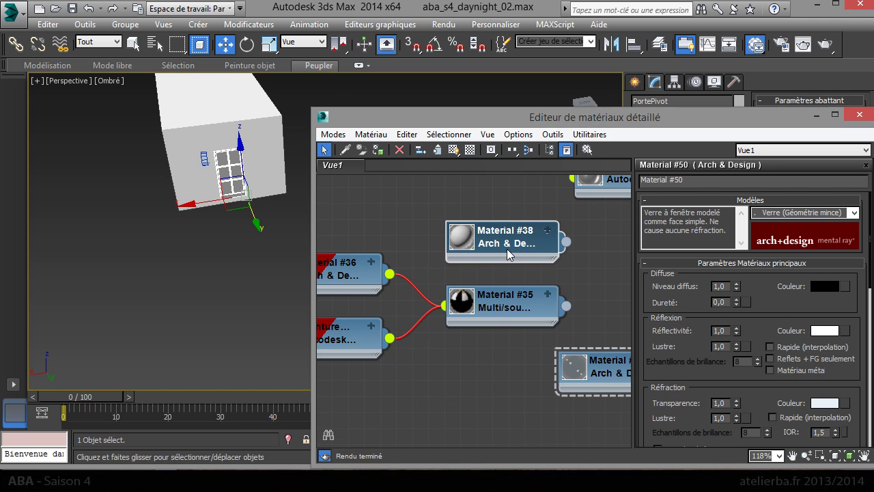
{"action": "scroll", "coordinate": [486, 254], "scroll_direction": "down", "scroll_amount": 1}
{"action": "middle_click_drag", "start_coordinate": [413, 251], "coordinate": [487, 201]}
{"action": "left_click", "coordinate": [398, 284]}
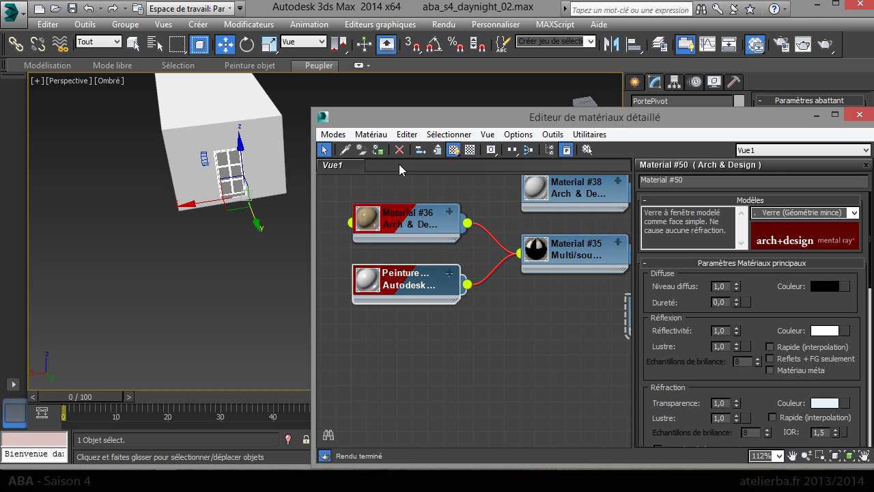
{"action": "left_click", "coordinate": [232, 257]}
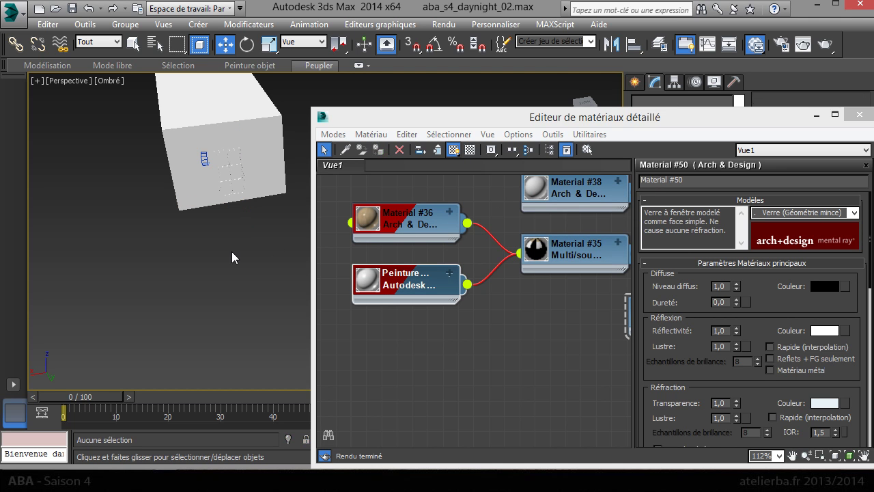
Step: Close the material editor, switch the viewport to the Caméra001 view and render the scene
{"action": "left_click", "coordinate": [859, 115]}
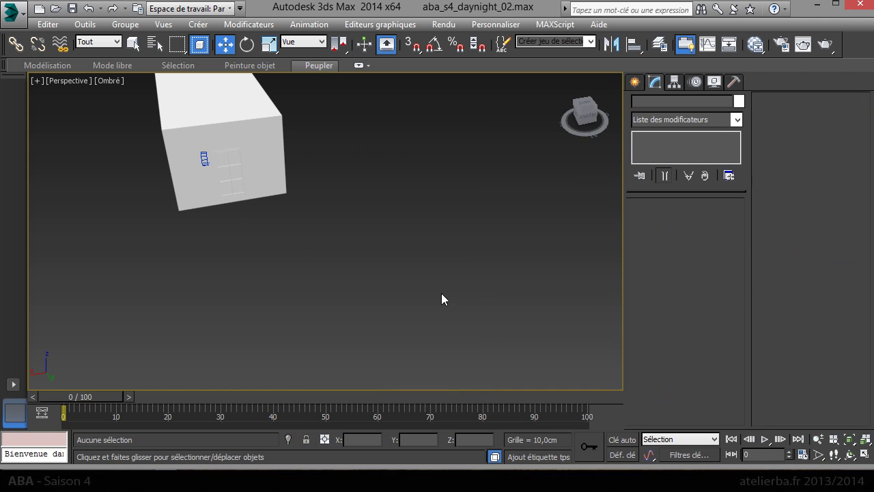
{"action": "key", "text": "c"}
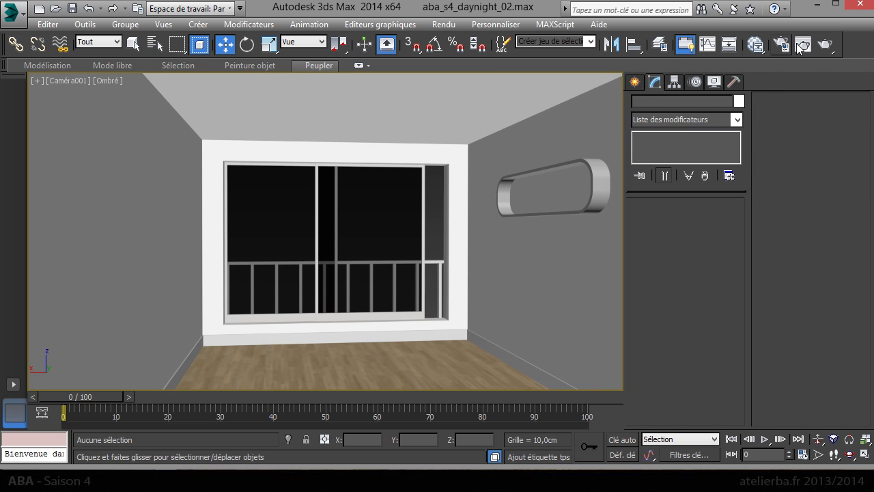
{"action": "left_click", "coordinate": [825, 44]}
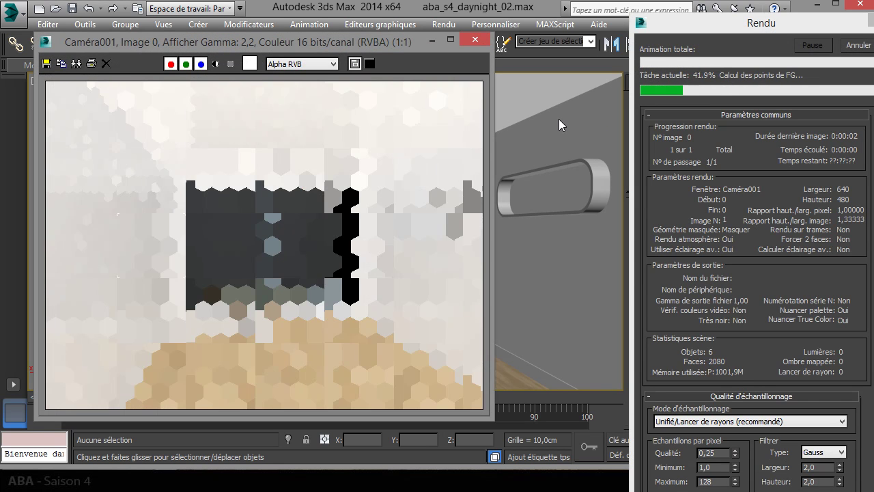